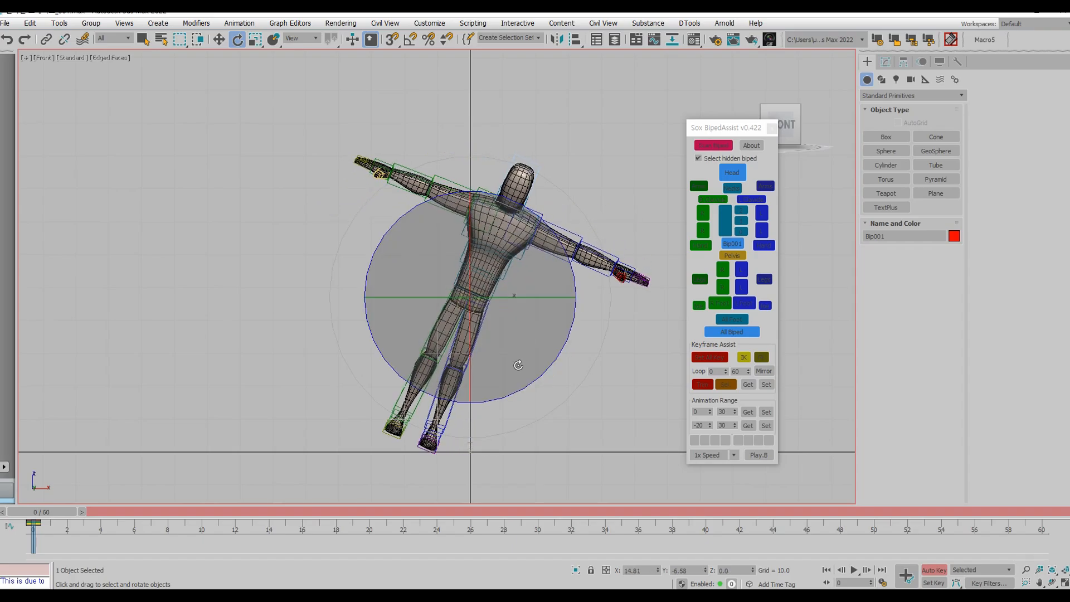
Lower the biped's centre of mass, swing the right leg outward, and rotate the right foot level with the ground.
key(w)
drag(470, 235, 472, 293)
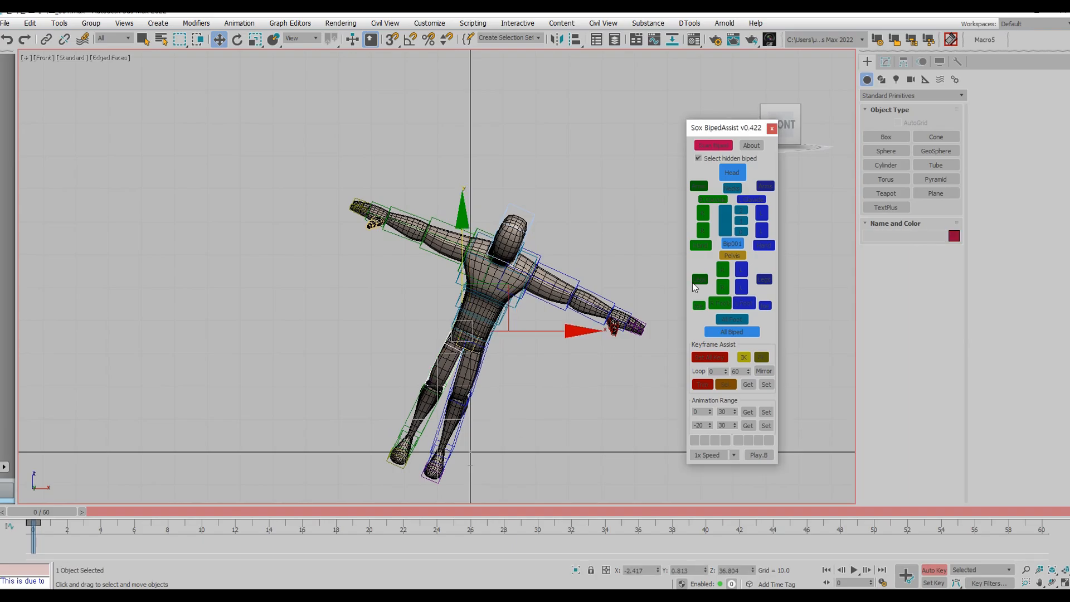
click(446, 357)
key(e)
mouse_move(463, 342)
mouse_down()
mouse_move(532, 401)
mouse_move(518, 347)
mouse_move(528, 411)
mouse_move(505, 393)
mouse_up()
click(341, 441)
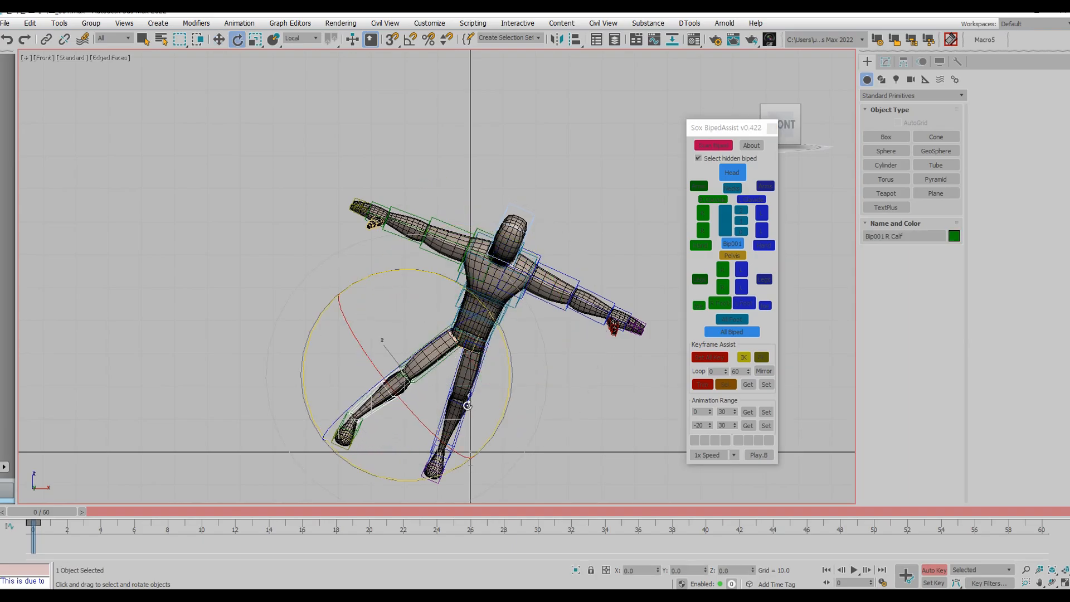
drag(395, 436, 362, 435)
key(w)
Rotate the left thigh and calf to bring the left leg nearly vertical under the body.
click(523, 431)
click(466, 387)
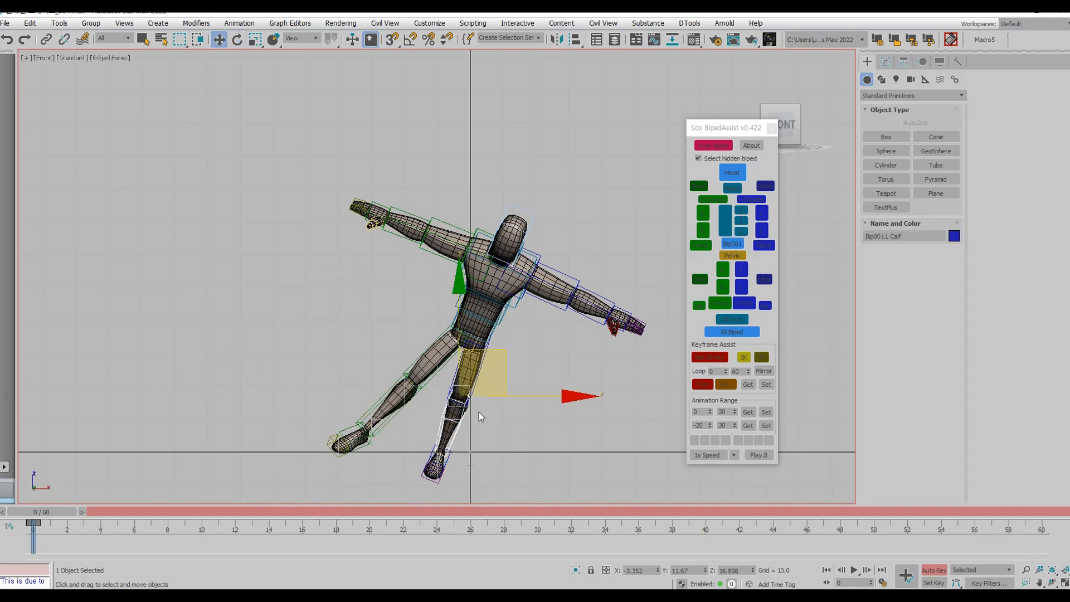
key(e)
drag(468, 347, 465, 357)
click(463, 393)
drag(444, 405, 514, 398)
Rotate the left foot and refine the left calf's angle so the foot sits on the ground line.
click(441, 458)
key(w)
key(e)
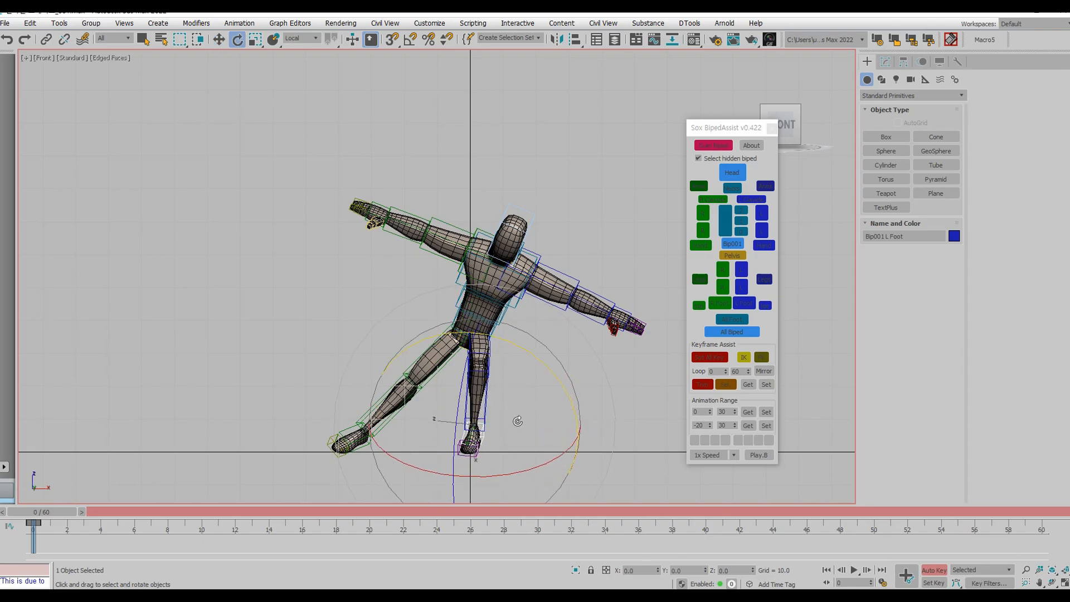
mouse_move(567, 417)
mouse_down()
mouse_move(554, 404)
mouse_move(563, 371)
mouse_move(555, 412)
mouse_up()
key(w)
key(Page_Up)
key(e)
drag(563, 408, 549, 412)
right_click(550, 413)
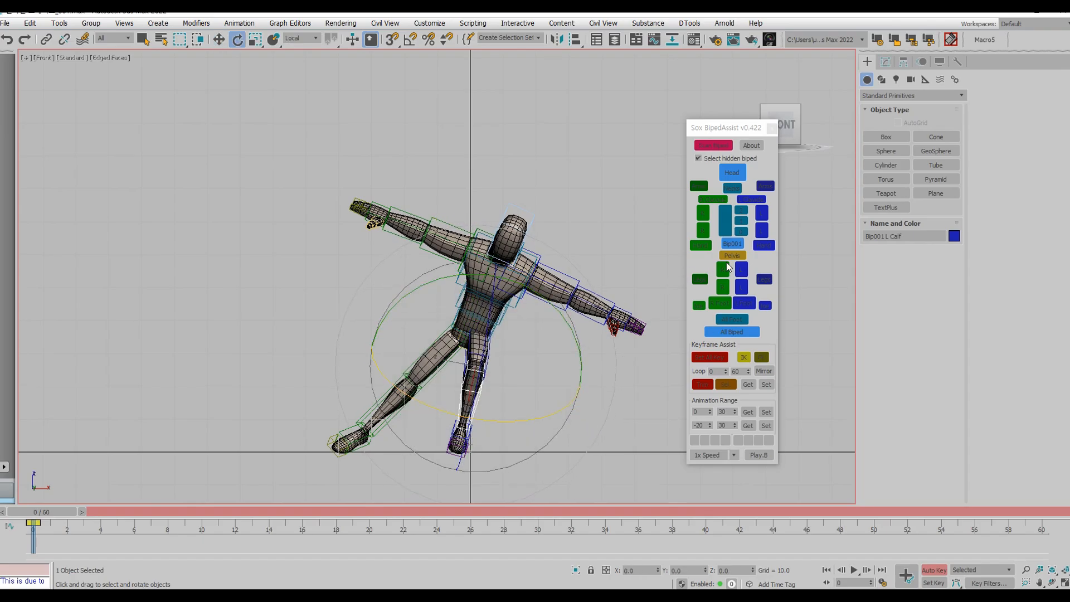
Bend the torso forward by rotating the spine links together and adjusting Spine1 and Spine2 individually.
click(728, 320)
click(743, 221)
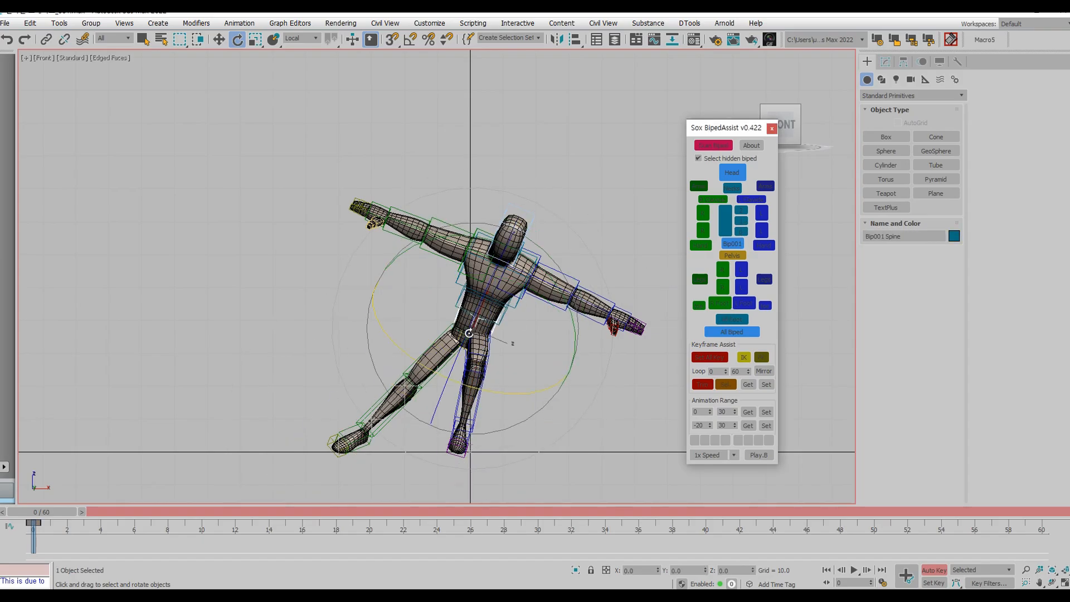
drag(476, 357, 477, 387)
key(Page_Down)
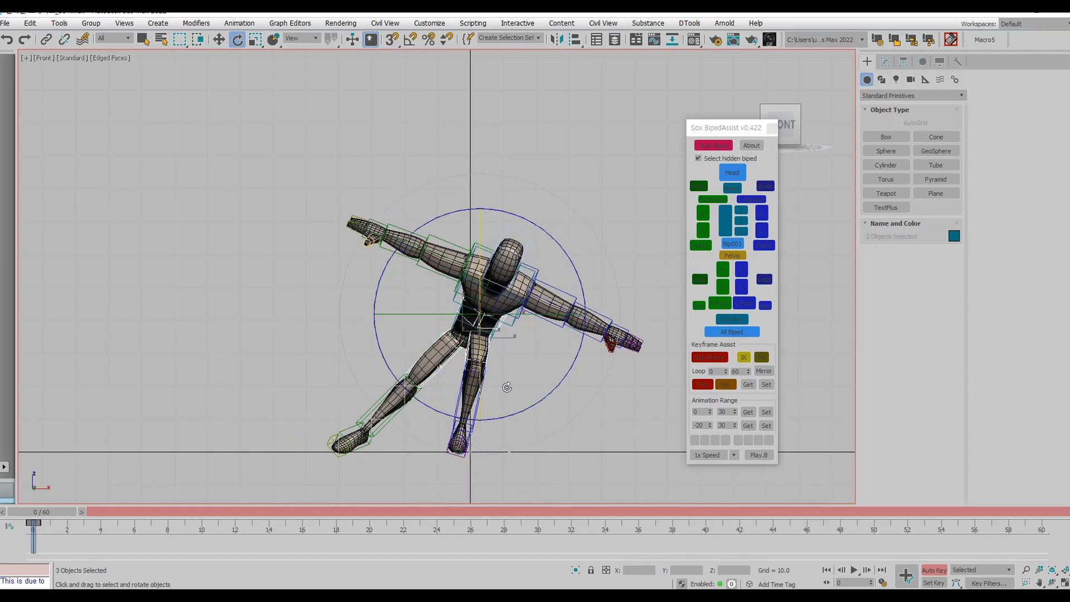
key(Page_Up)
key(e)
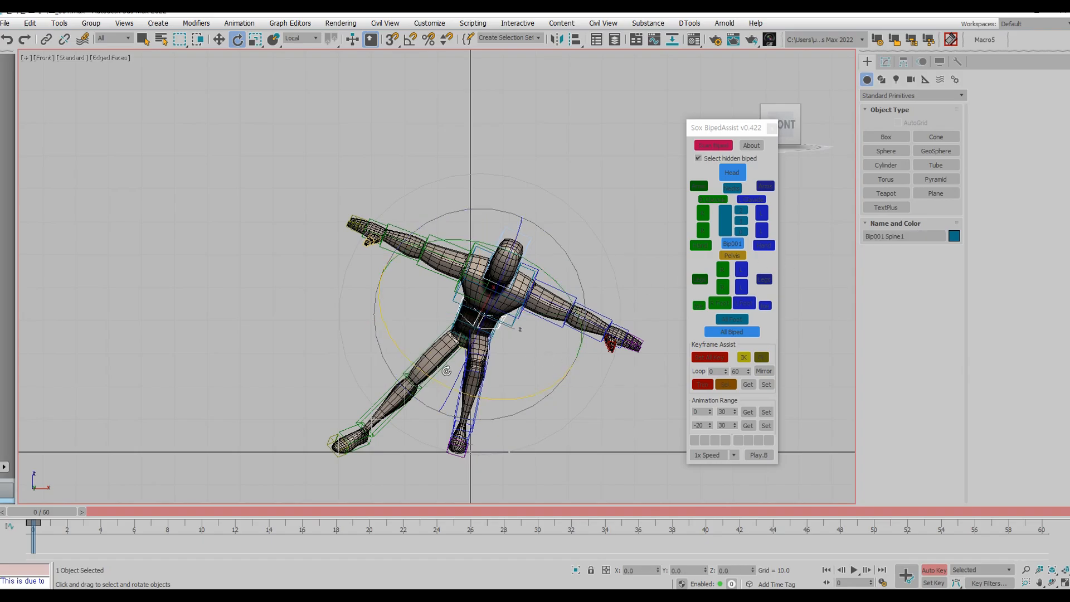
drag(500, 406, 505, 373)
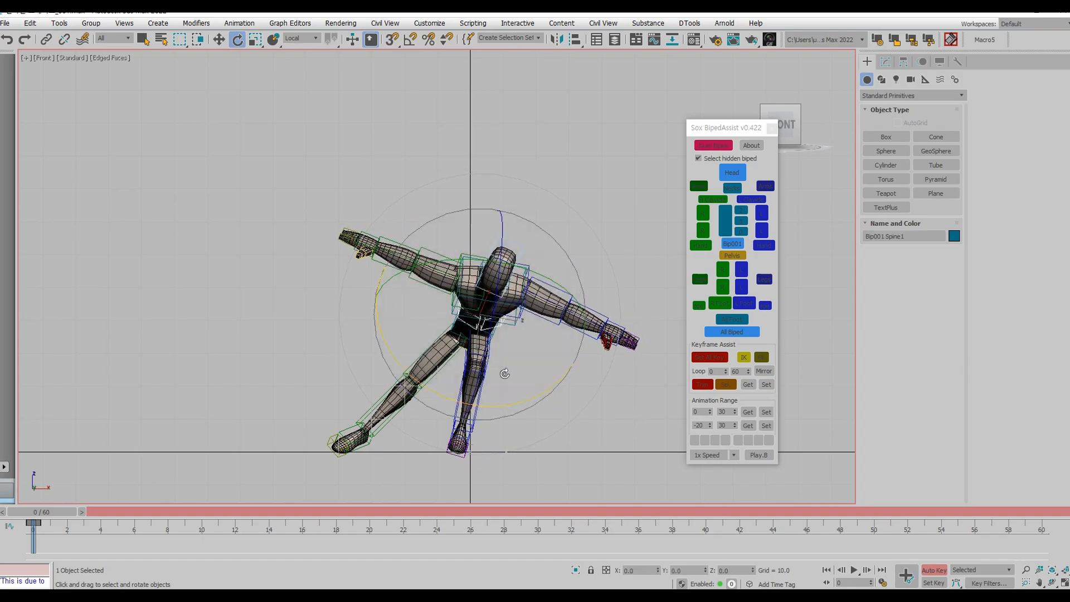
key(Page_Down)
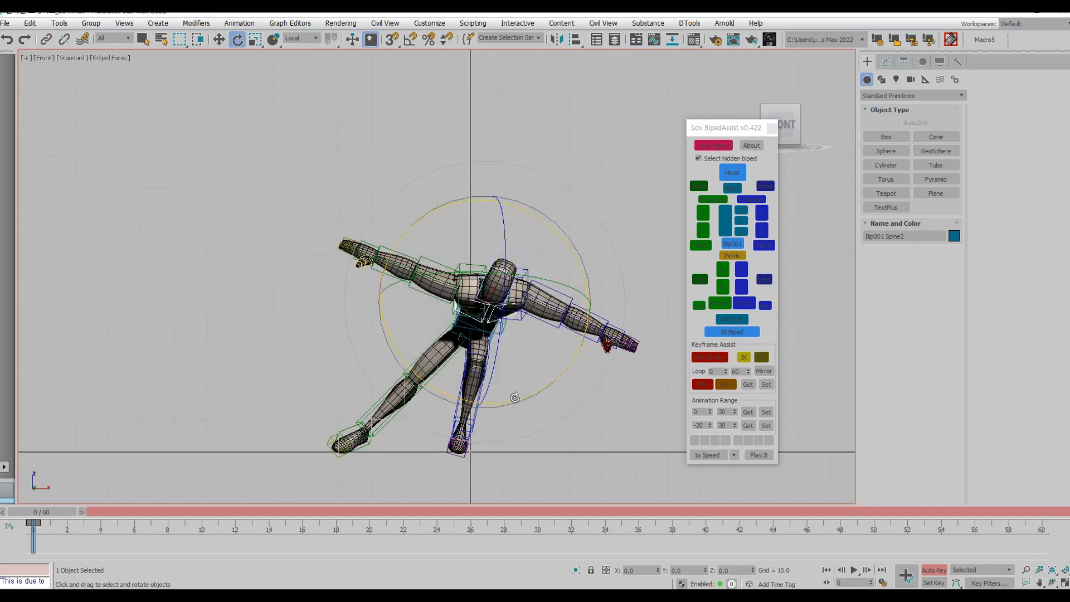
mouse_move(531, 399)
mouse_down()
mouse_move(543, 368)
mouse_move(537, 390)
mouse_up()
Rotate the head so it stands upright and faces forward above the bent torso.
click(734, 174)
key(e)
drag(563, 366, 548, 326)
drag(570, 362, 547, 357)
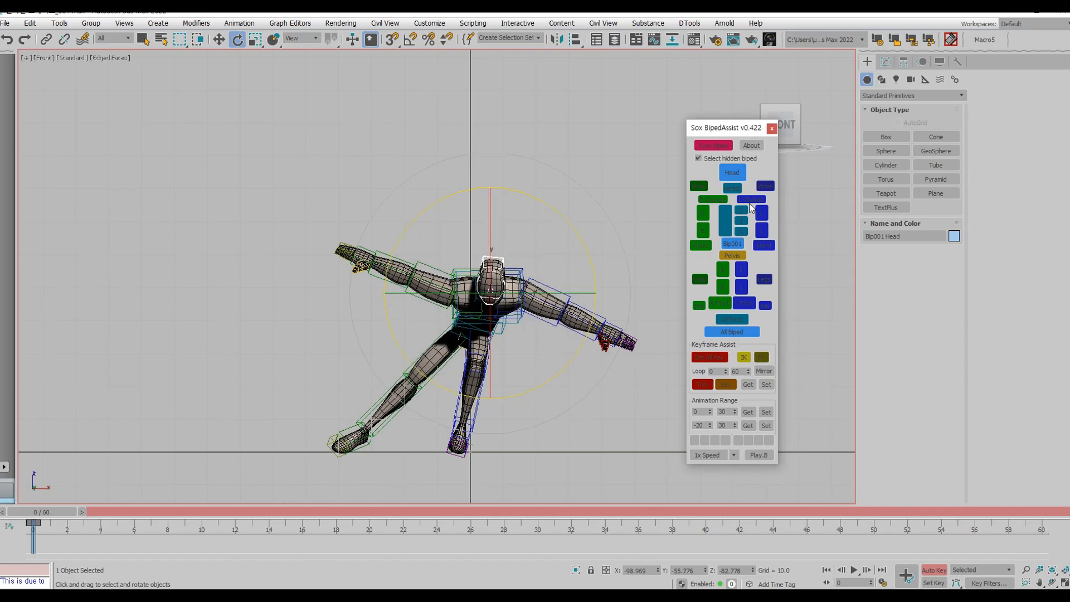
Raise the left arm overhead by rotating the upper arm and the arm bones below it.
click(761, 212)
mouse_move(566, 348)
mouse_down()
mouse_move(566, 313)
mouse_move(565, 327)
mouse_up()
scroll(560, 236, up, 3)
double_click(556, 222)
drag(514, 284, 529, 189)
Rotate the left thumb and turn the raised left hand so the thumb points toward the head side.
click(553, 210)
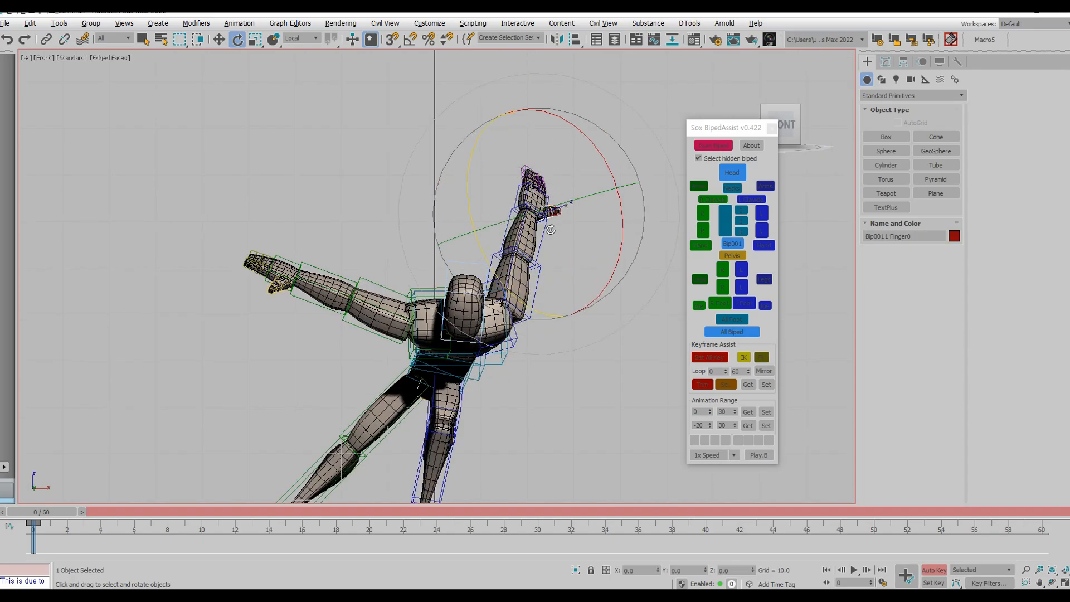
drag(576, 220, 585, 210)
key(Page_Down)
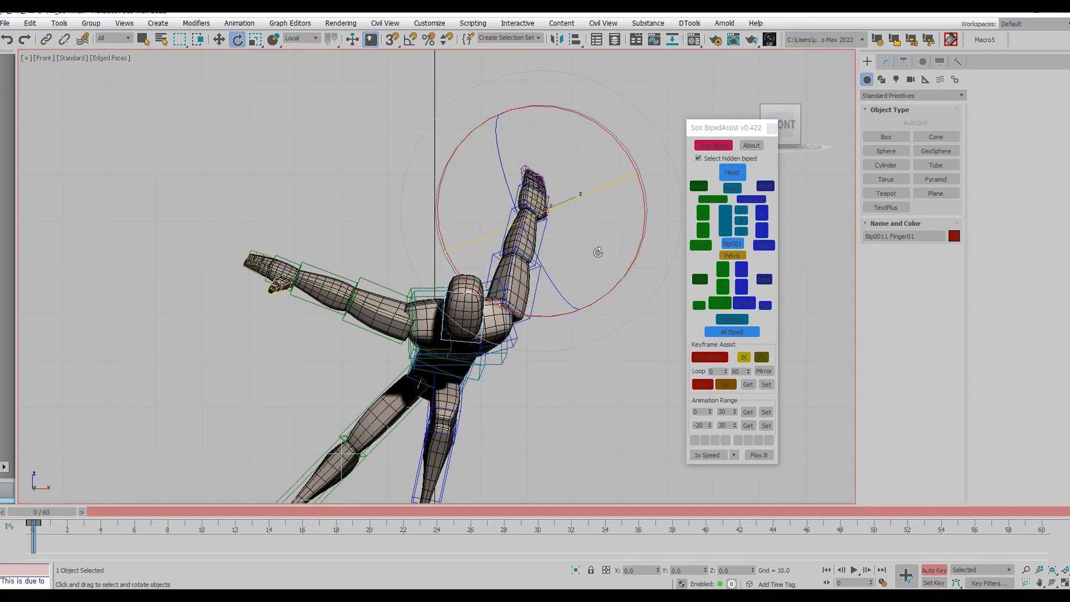
key(Page_Up)
scroll(554, 257, down, 3)
key(Page_Up)
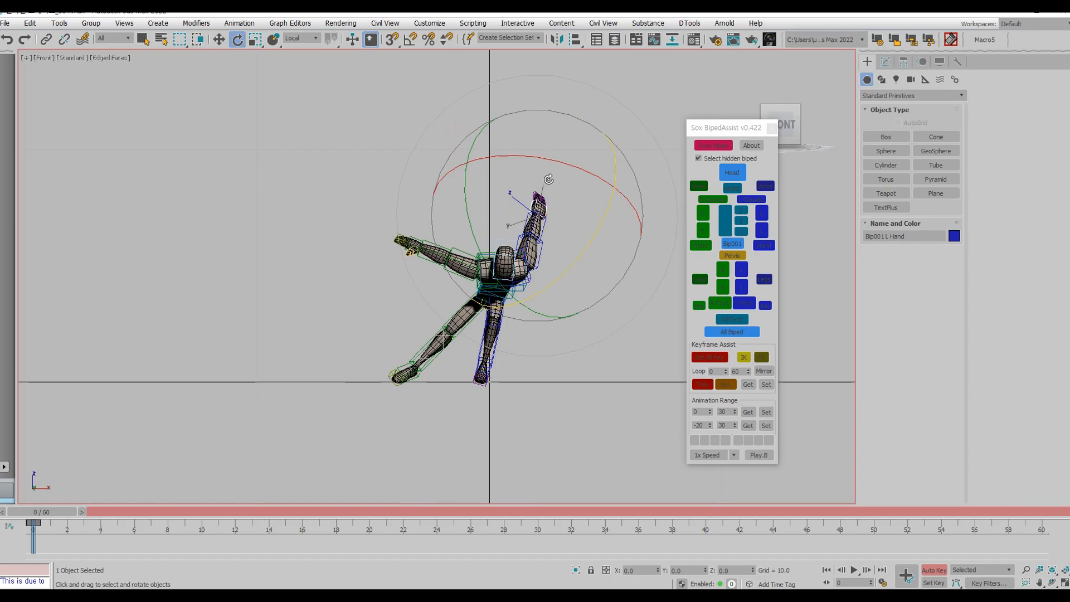
drag(560, 167, 599, 178)
drag(606, 295, 573, 285)
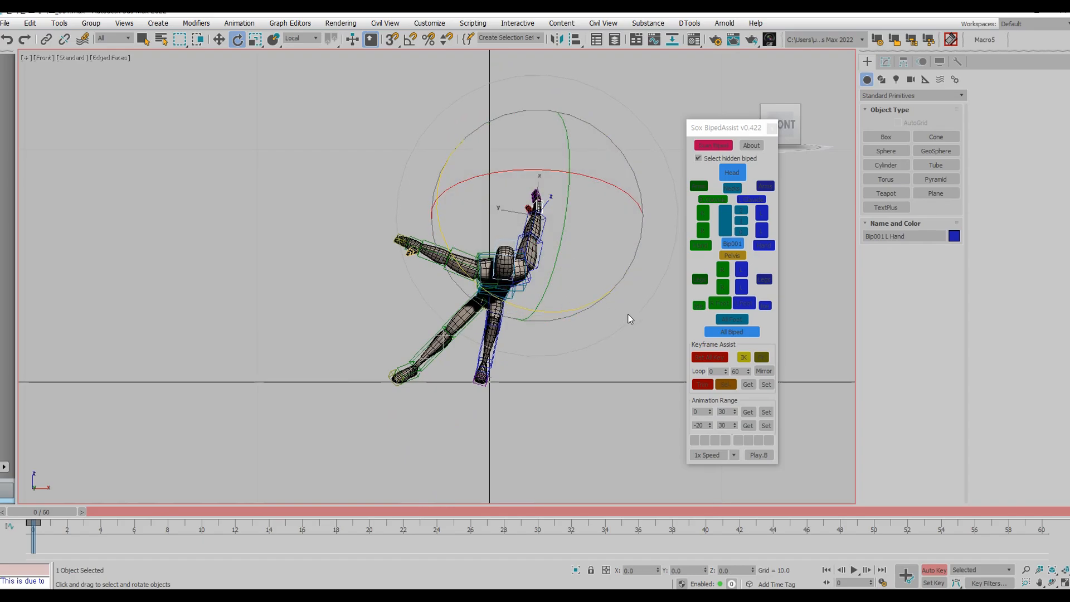
Bend the right forearm at the elbow and rotate the right upper arm down in front of the body.
click(707, 232)
drag(464, 320, 568, 316)
key(Page_Up)
drag(579, 268, 570, 212)
drag(542, 268, 550, 300)
Rotate the right hand so it extends across the front of the waist.
key(Page_Down)
key(Page_Down)
key(Page_Down)
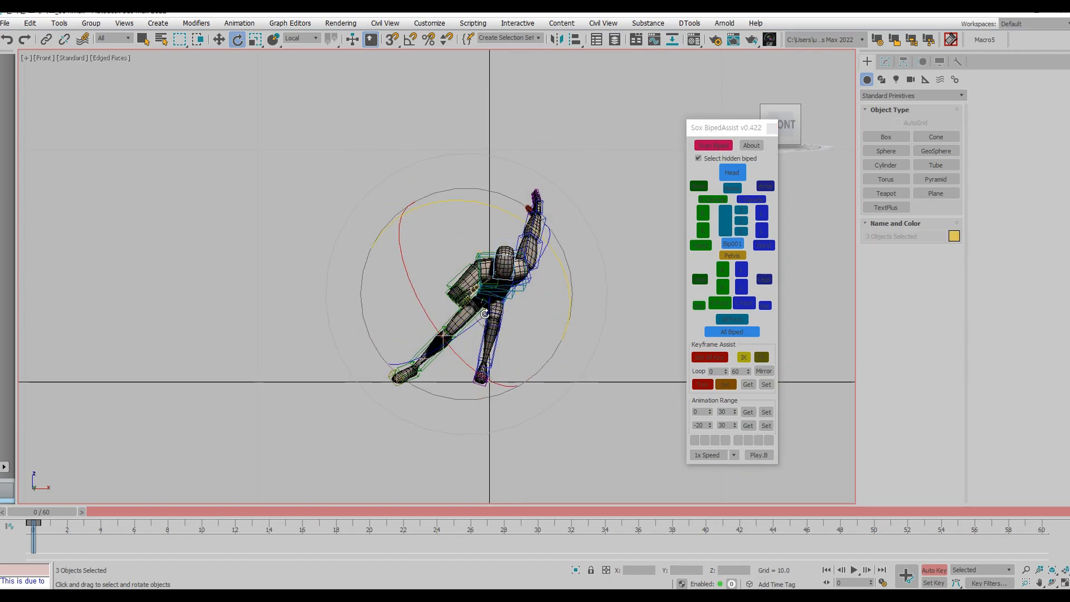
scroll(485, 315, up, 5)
click(413, 268)
drag(492, 182, 468, 299)
key(Page_Down)
key(Page_Down)
key(Page_Up)
key(Page_Up)
drag(494, 210, 509, 234)
middle_drag(524, 242, 472, 247)
Rotate the right upper arm and clavicle to bring the bent arm down against the torso.
click(706, 212)
key(e)
drag(480, 272, 520, 224)
key(Page_Up)
drag(425, 288, 464, 290)
key(Page_Down)
key(e)
key(e)
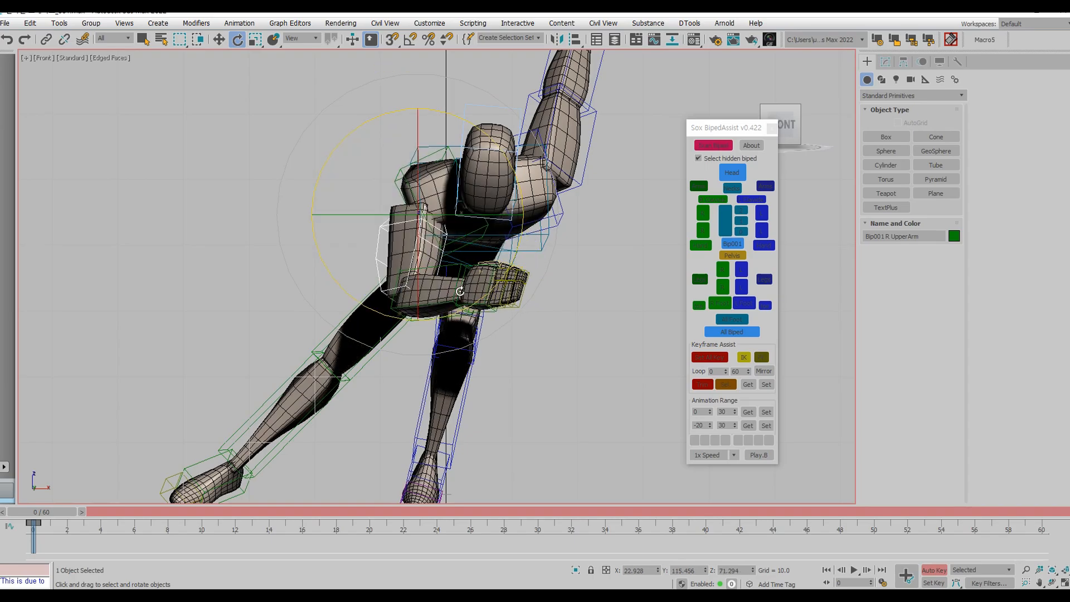
Refine the upper body lean by slightly rotating the upper spine links and the left clavicle.
scroll(466, 292, down, 3)
click(741, 220)
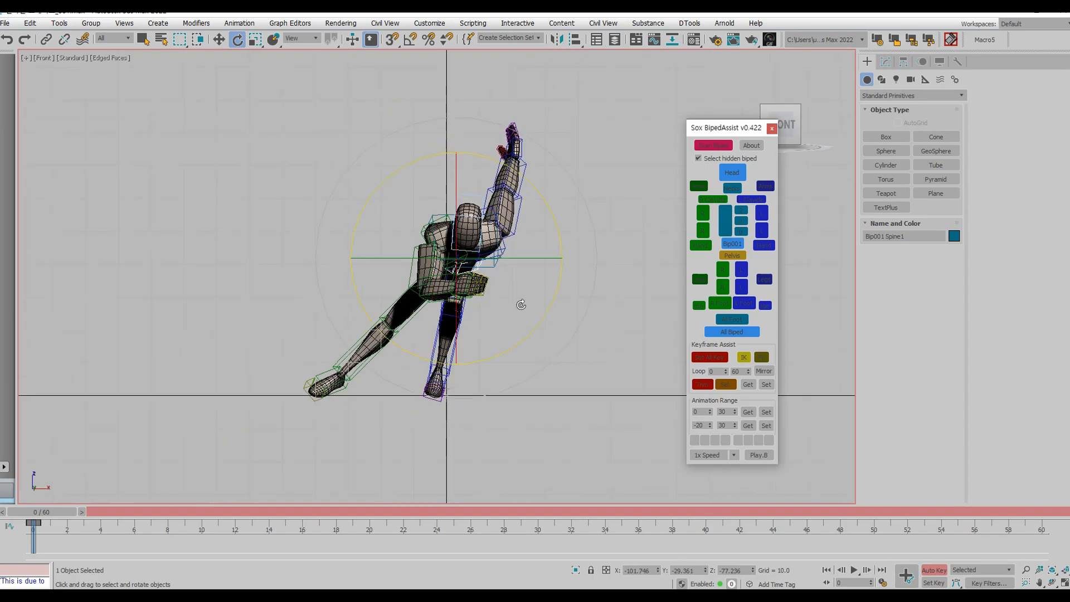
drag(532, 322, 538, 316)
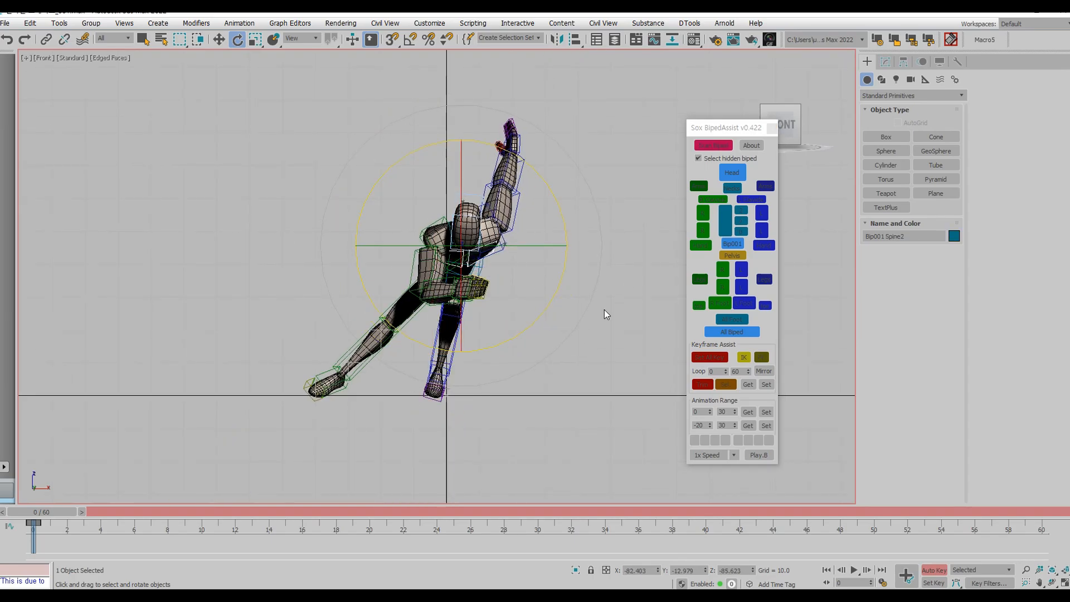
click(630, 264)
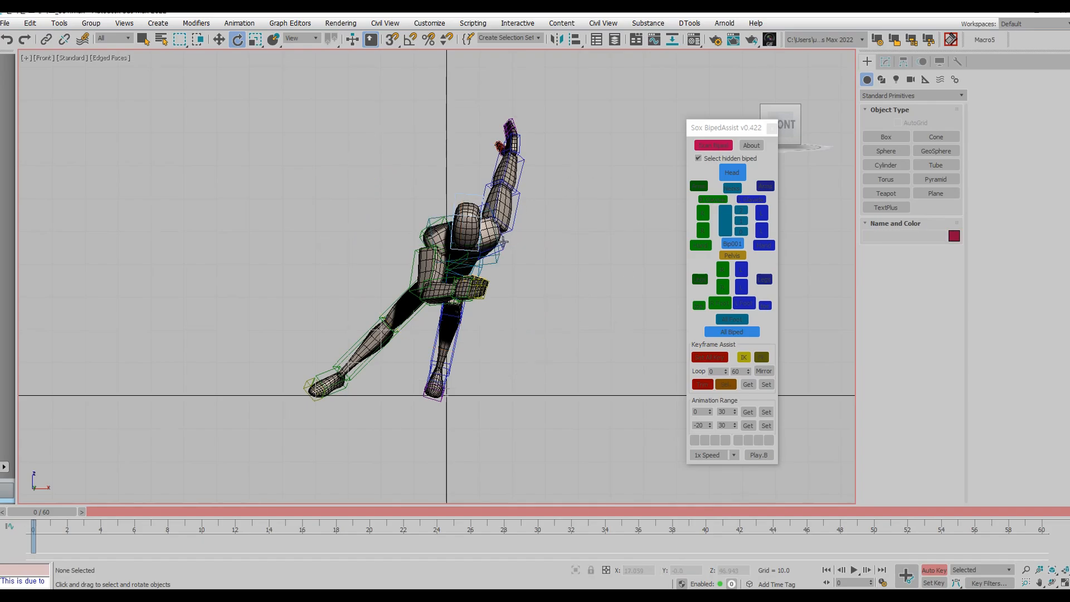
click(503, 242)
drag(555, 303, 561, 292)
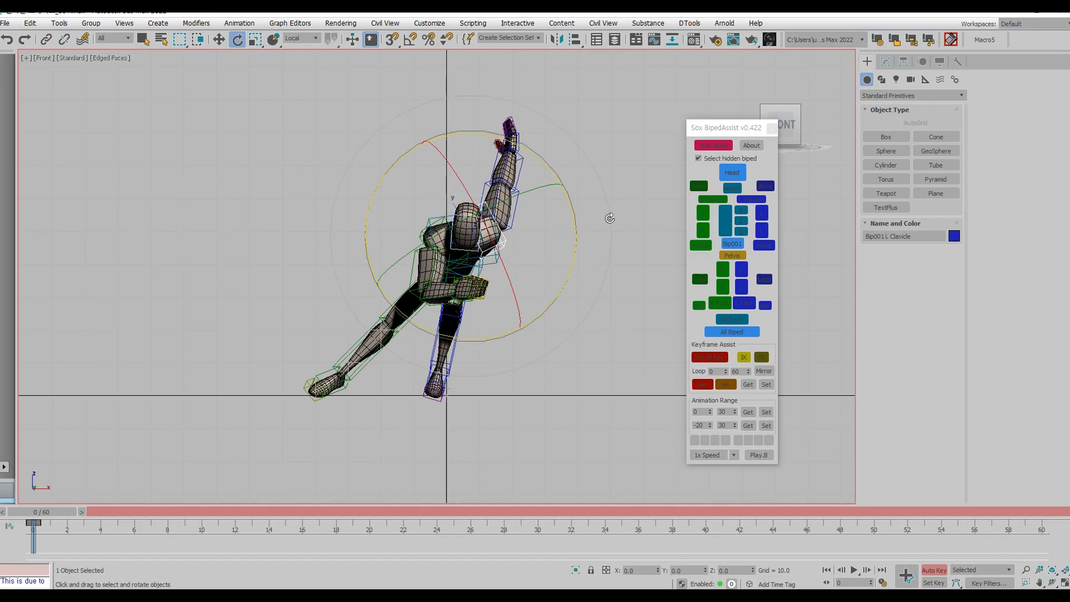
In the left view, swing the right leg backward and rotate and move its foot until the toes touch the ground.
drag(711, 125, 707, 136)
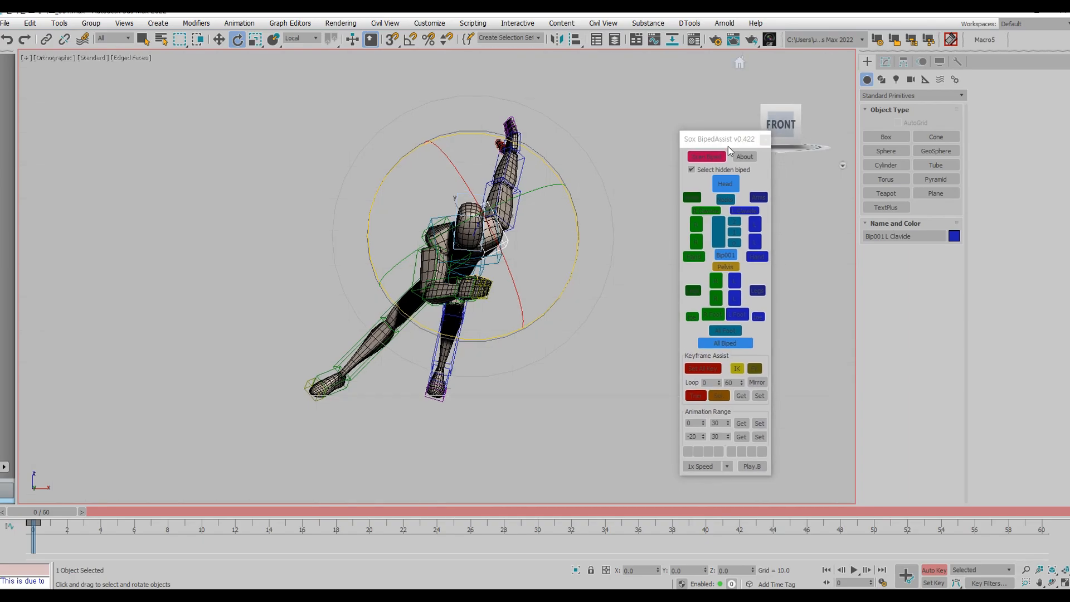
key(l)
click(473, 318)
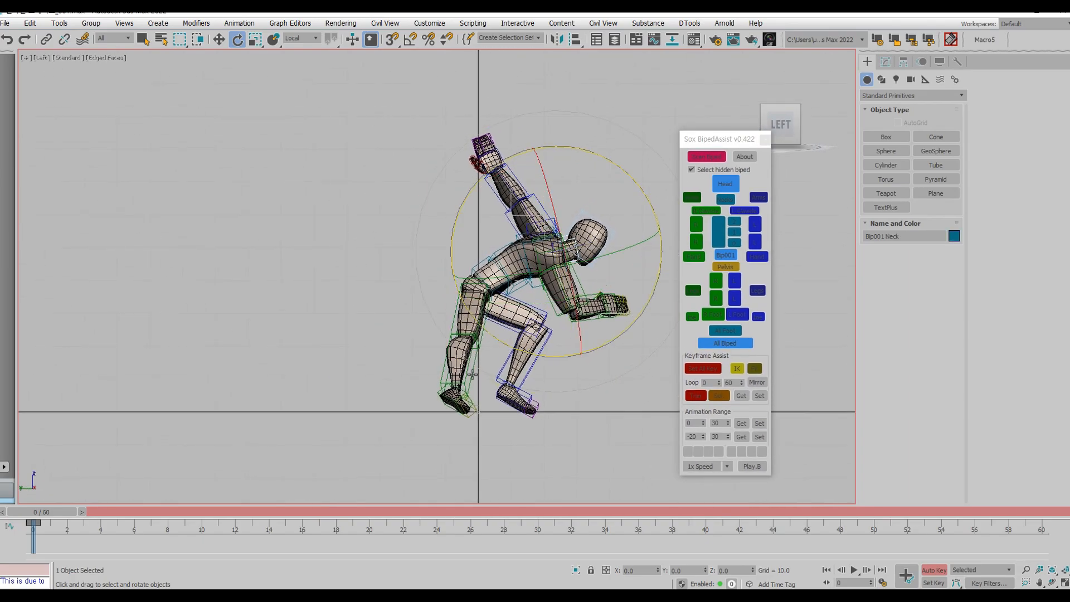
drag(572, 320, 532, 384)
click(384, 383)
drag(441, 407, 426, 446)
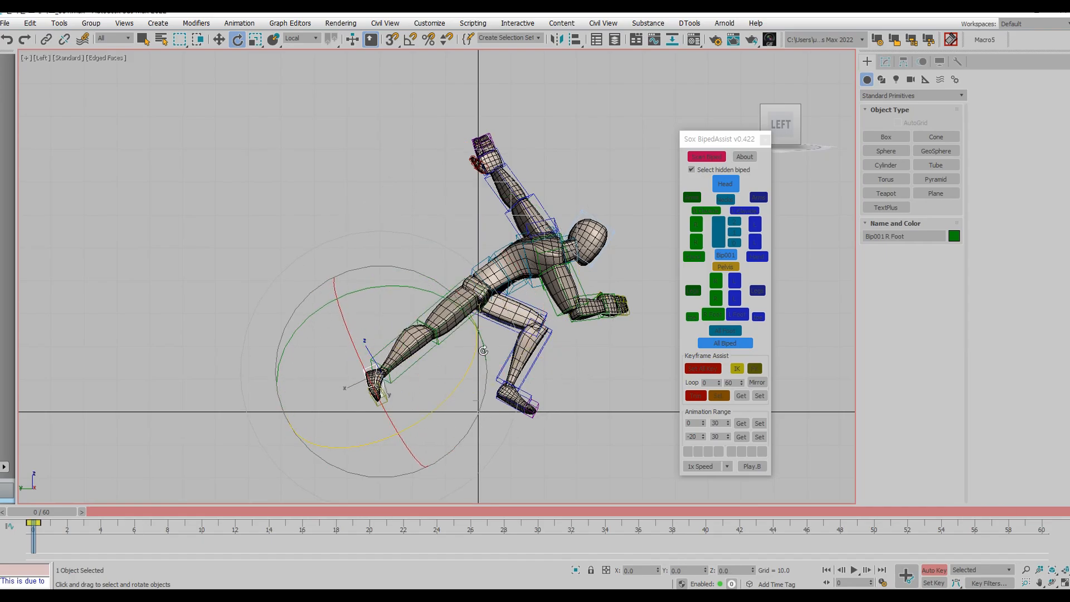
key(w)
drag(426, 325, 433, 335)
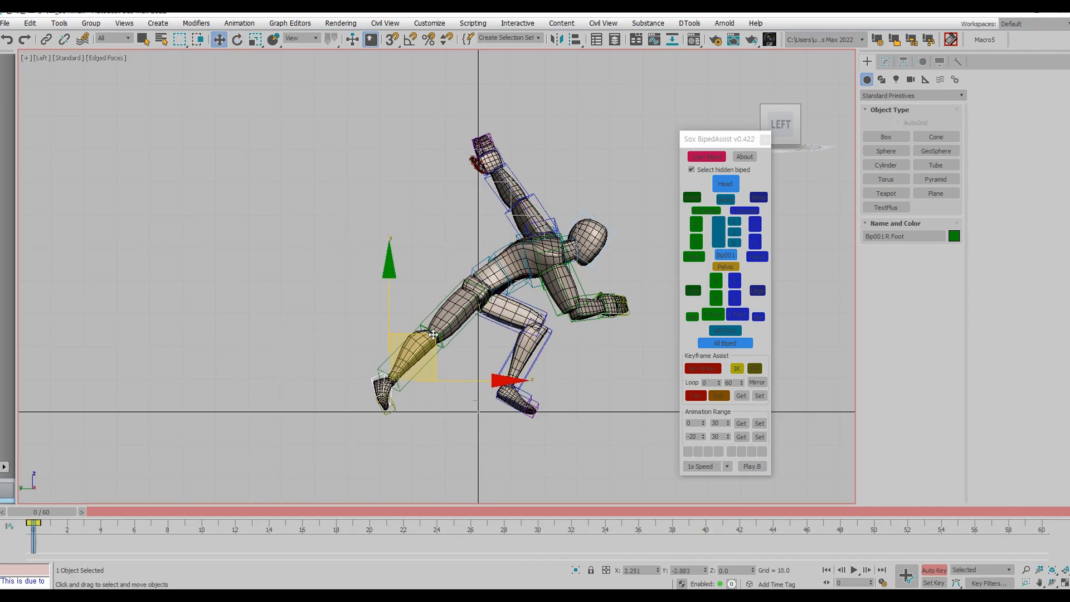
Rotate the left foot flat and move it onto the ground line.
click(529, 392)
key(e)
drag(592, 443, 577, 449)
key(w)
drag(503, 337, 504, 339)
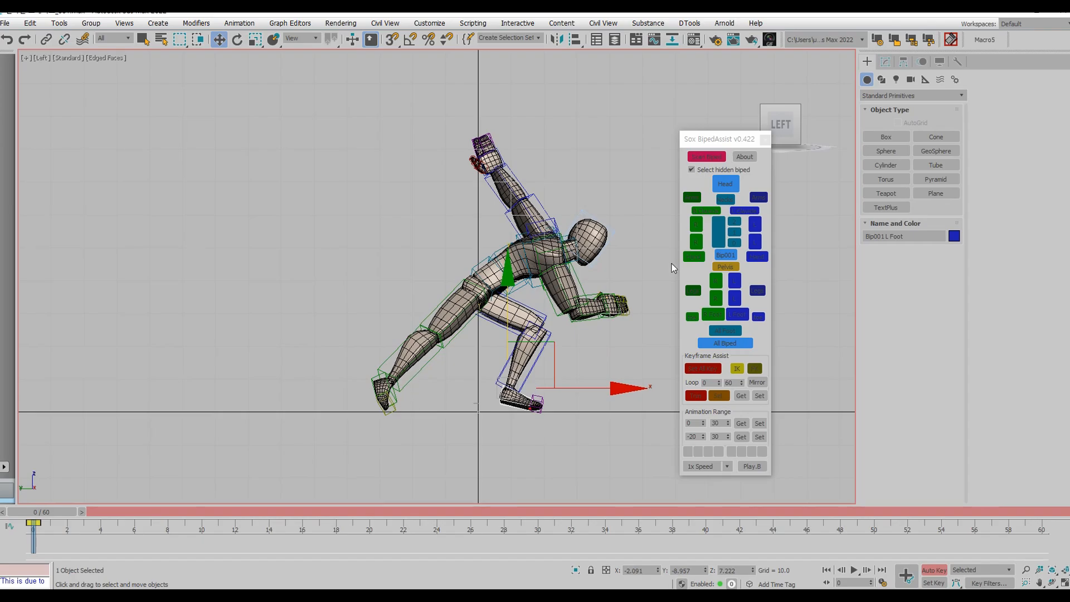
Lower the Bip001 centre of mass to about Z 32, shift it slightly forward, and return to the front view.
click(739, 331)
click(735, 260)
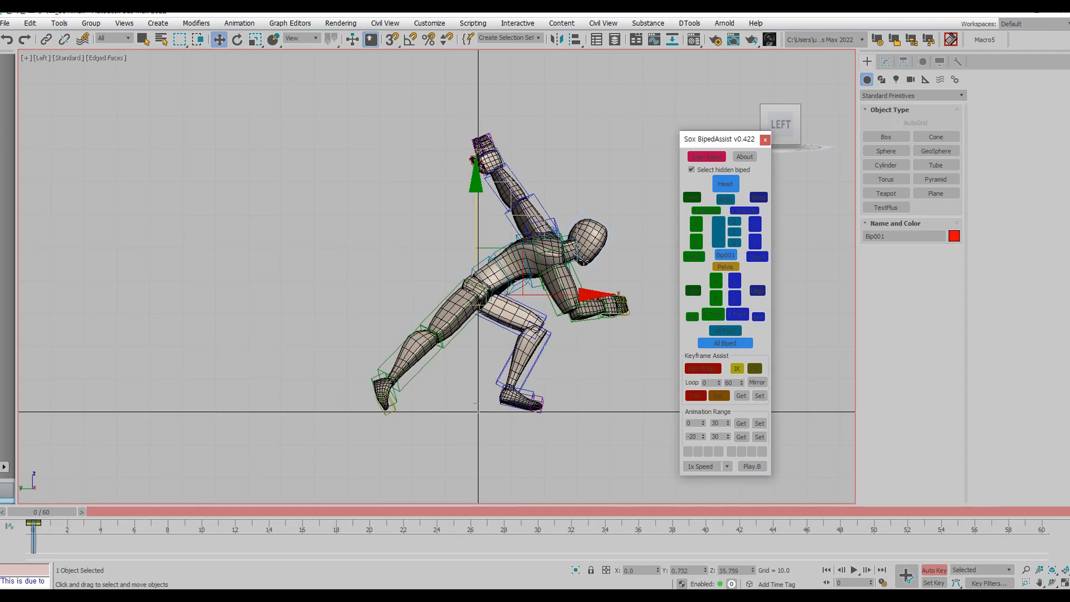
drag(532, 248, 533, 262)
key(f)
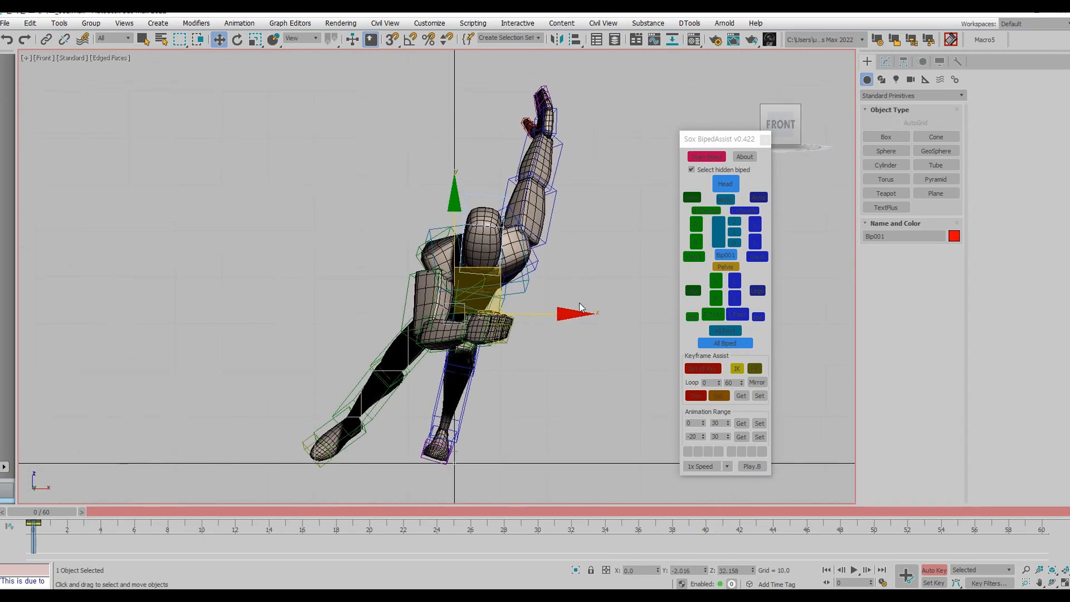
Change the front viewport's lighting and shadows setting to lighten the darkly shaded legs.
click(373, 385)
click(76, 57)
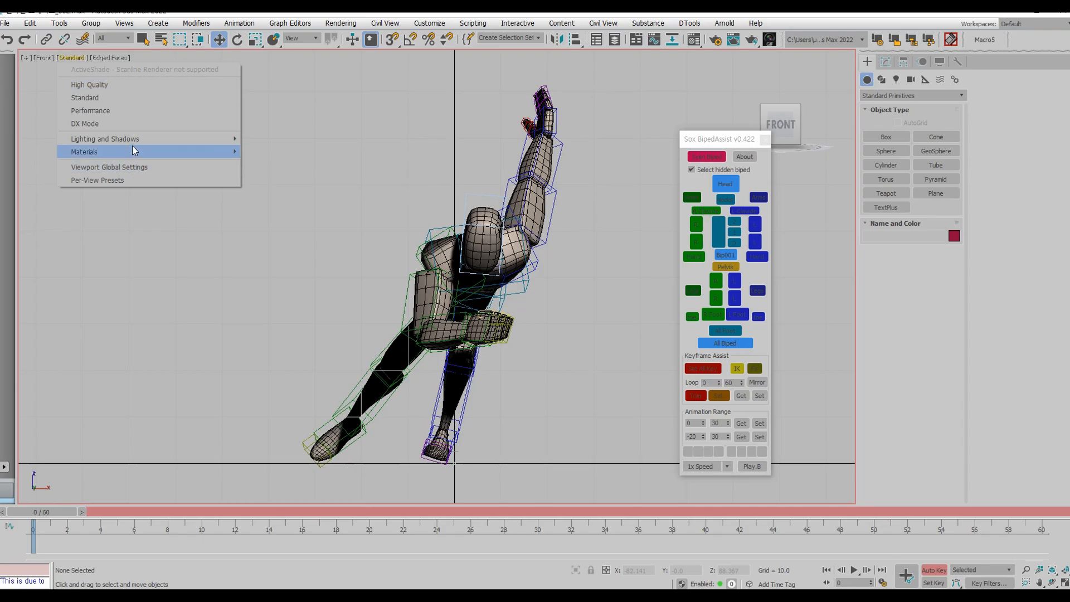
mouse_move(192, 140)
click(269, 193)
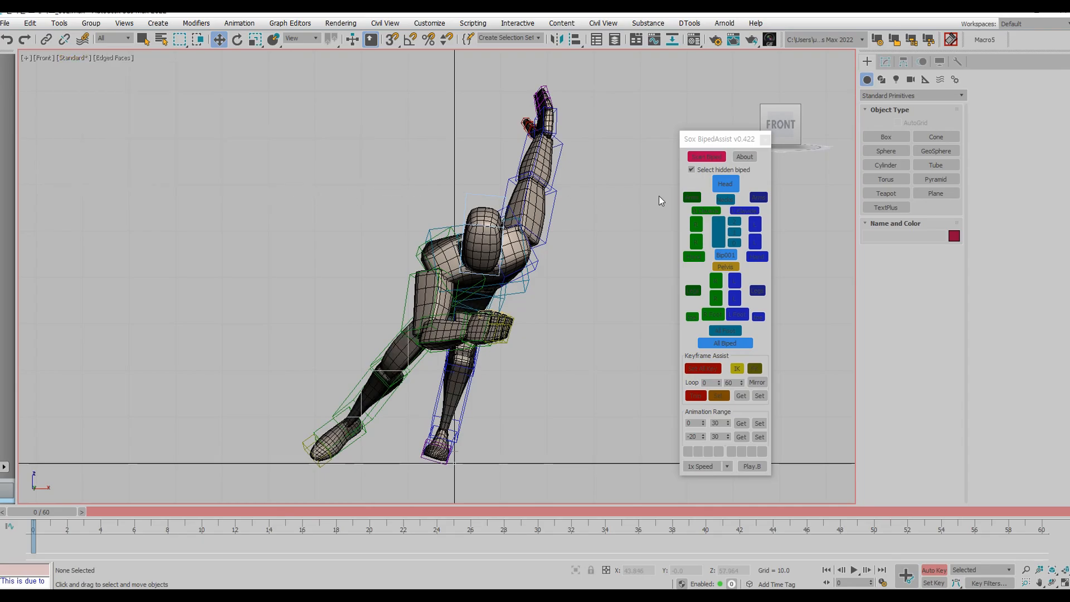
Fine-tune the head's tilt by rotating it in the front view.
click(725, 183)
key(e)
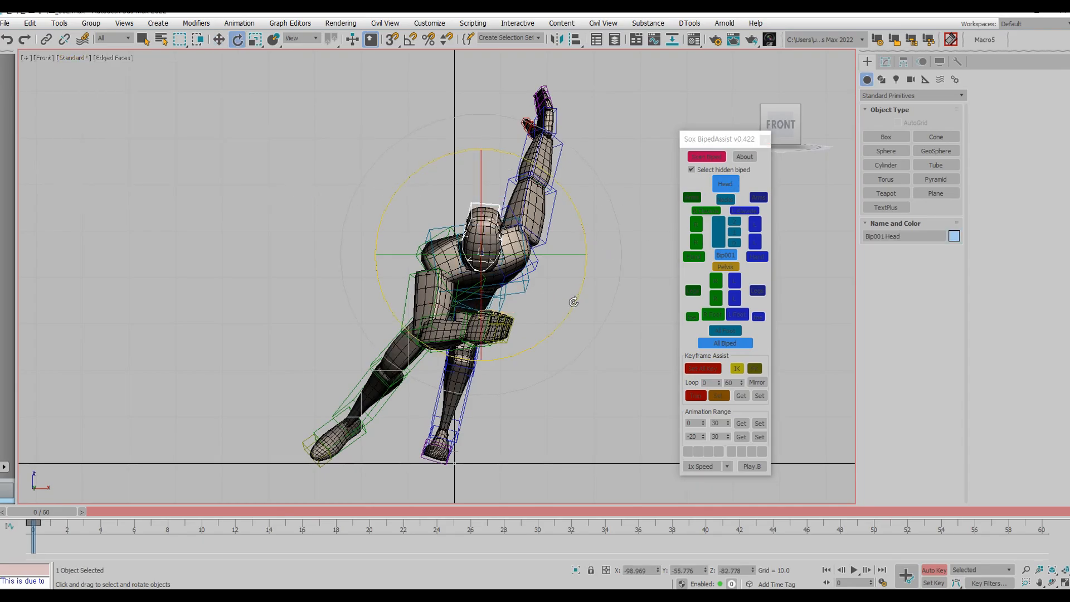
drag(524, 285, 575, 312)
middle_drag(605, 400, 579, 364)
Rotate the left foot to sit level in the front view and shift it slightly sideways to about X -1.6.
click(445, 429)
key(w)
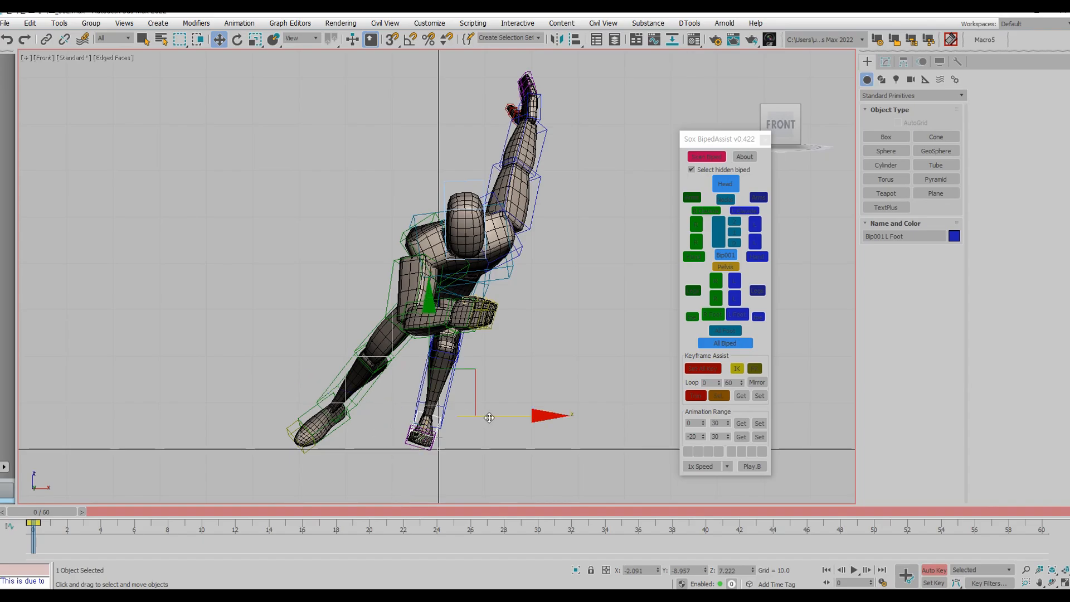
key(e)
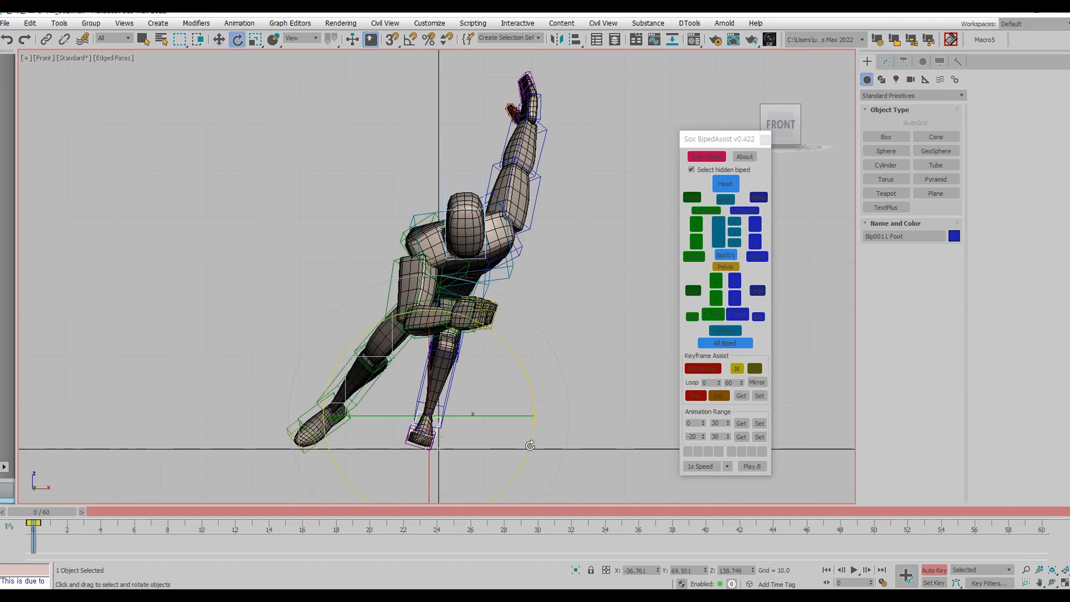
drag(528, 446, 499, 451)
key(w)
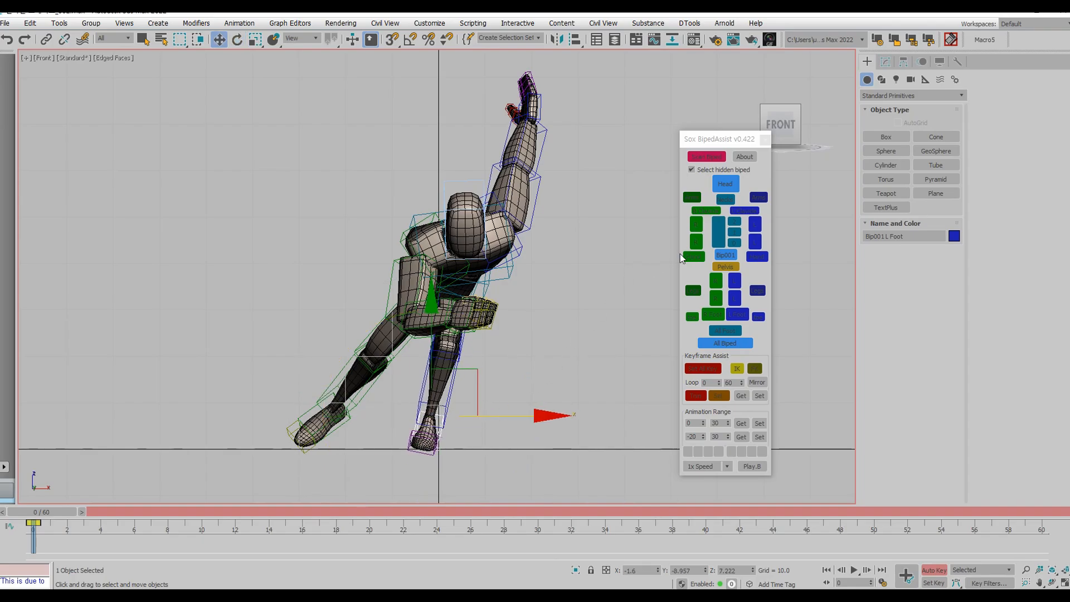
Copy the Bip001 full-body pose at frame 60 and enable the horizontal, vertical and rotation paste options.
click(726, 258)
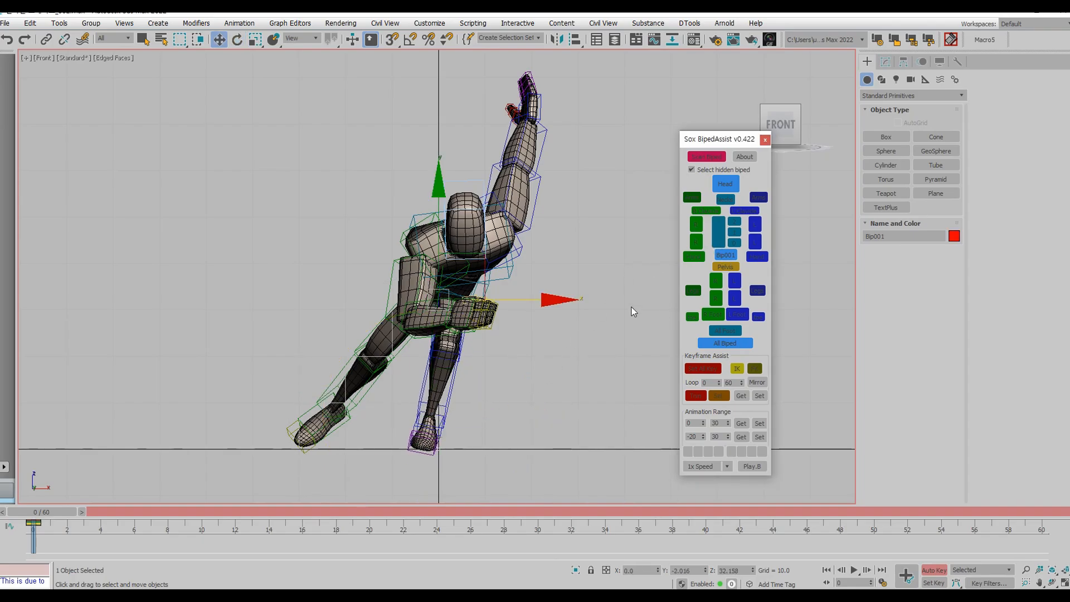
click(922, 62)
click(727, 343)
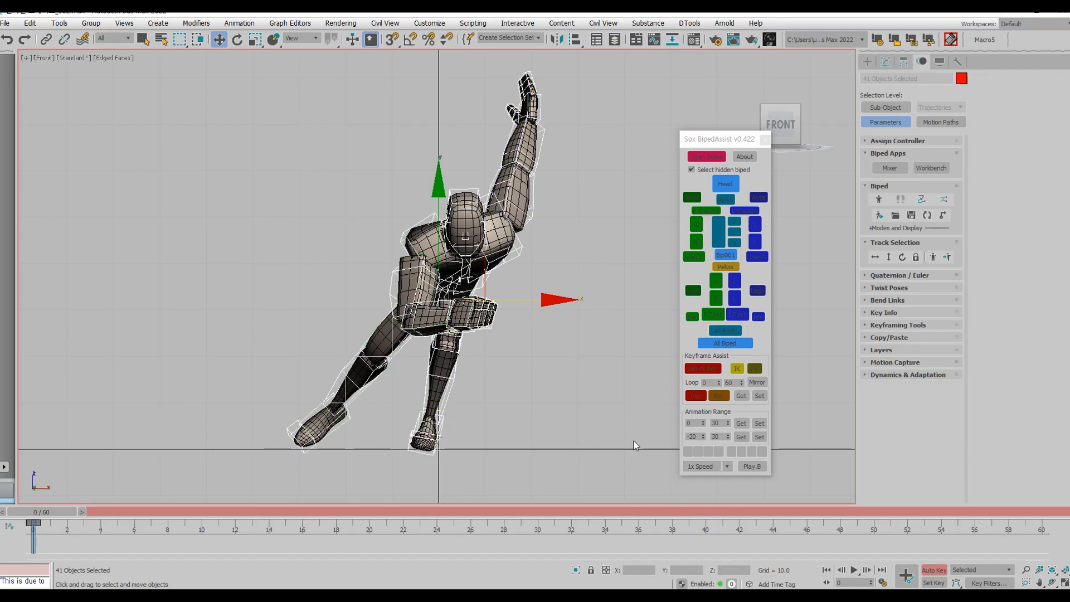
key(End)
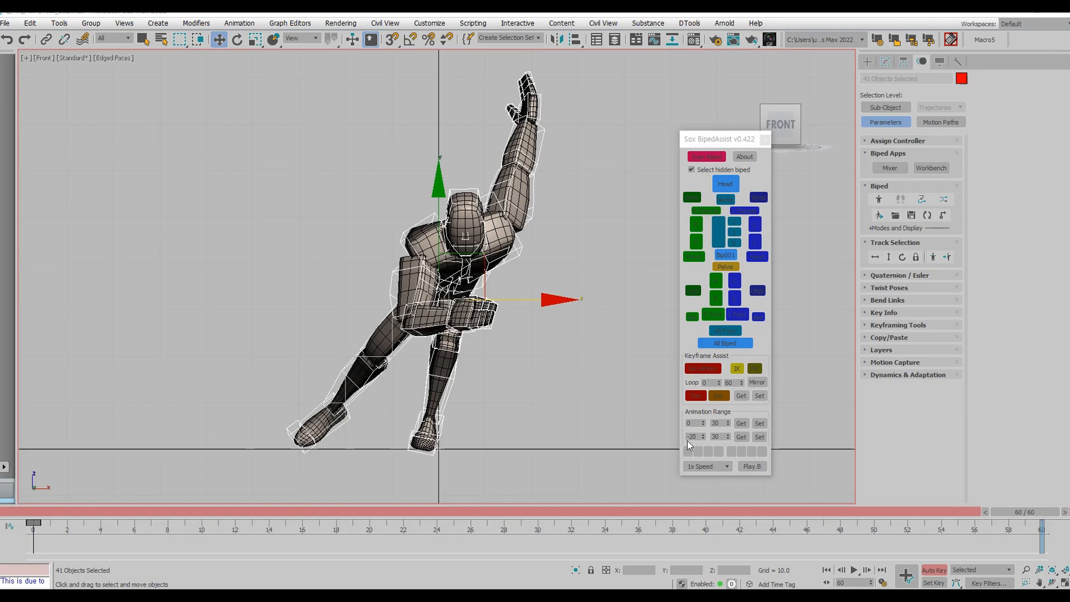
click(726, 256)
click(887, 337)
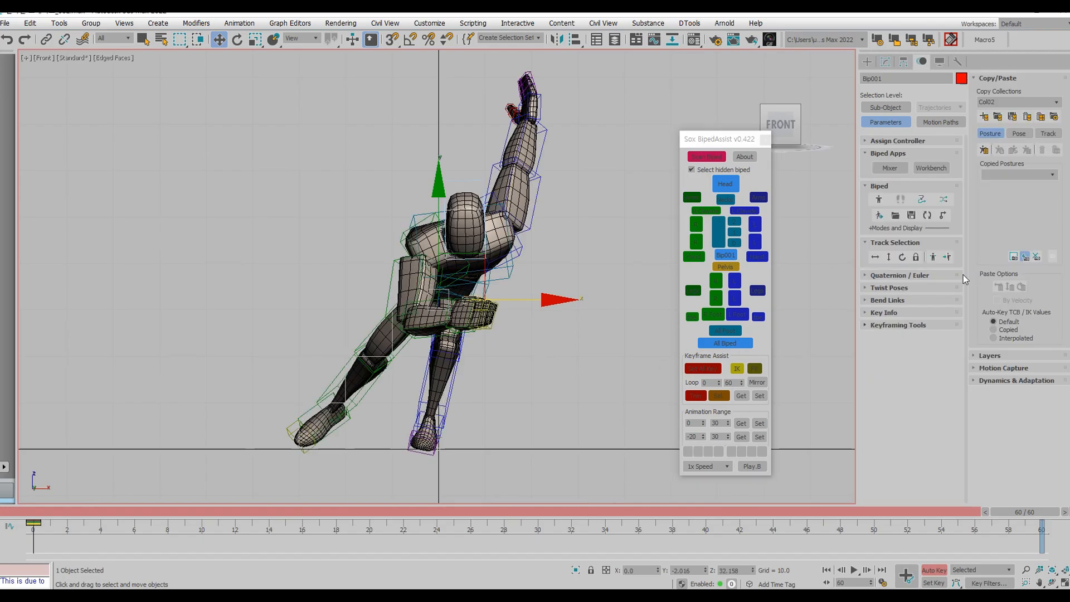
click(1019, 133)
click(1013, 150)
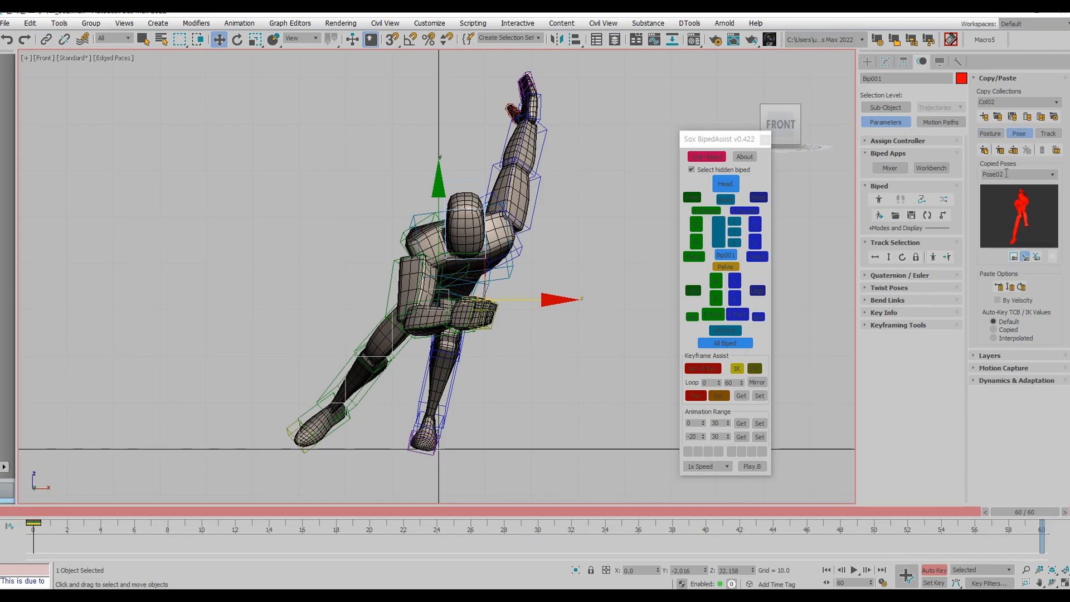
click(999, 287)
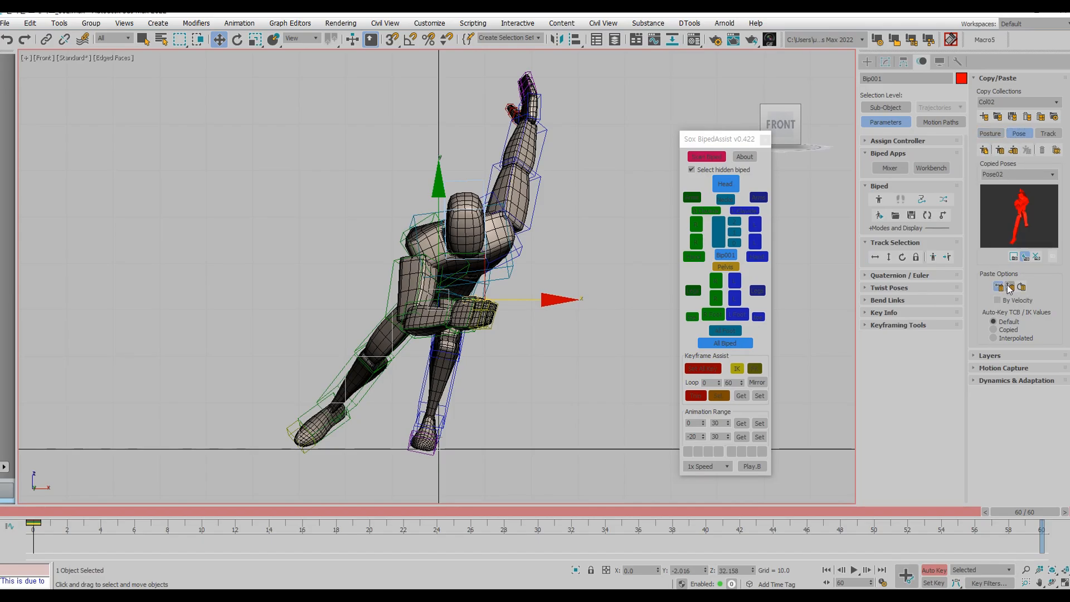
Paste the copied pose mirrored onto the biped at frame 30, including both feet.
click(556, 512)
click(1014, 149)
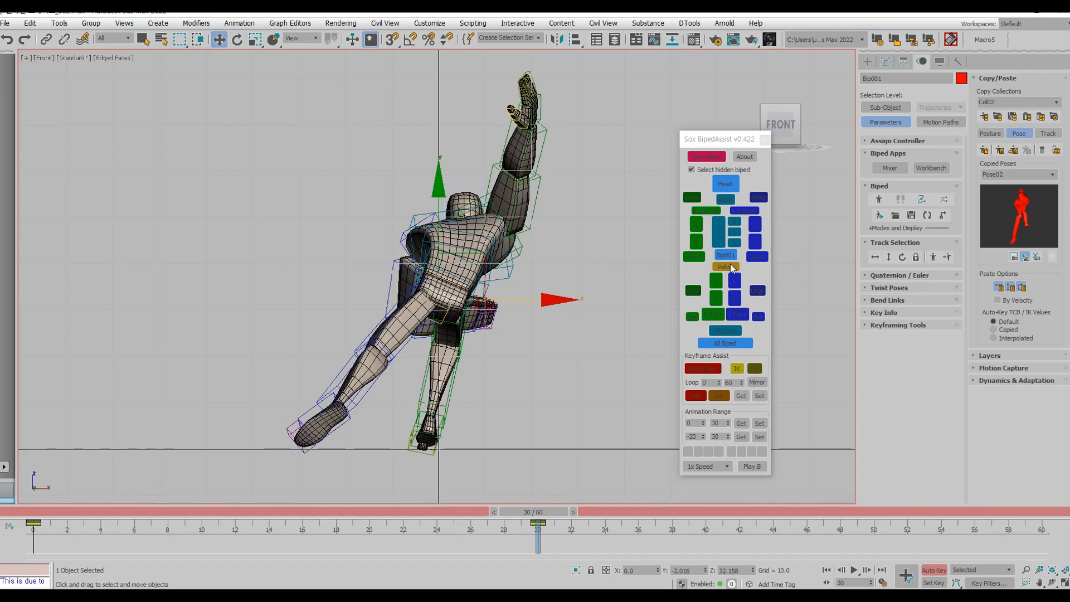
click(731, 333)
click(1014, 150)
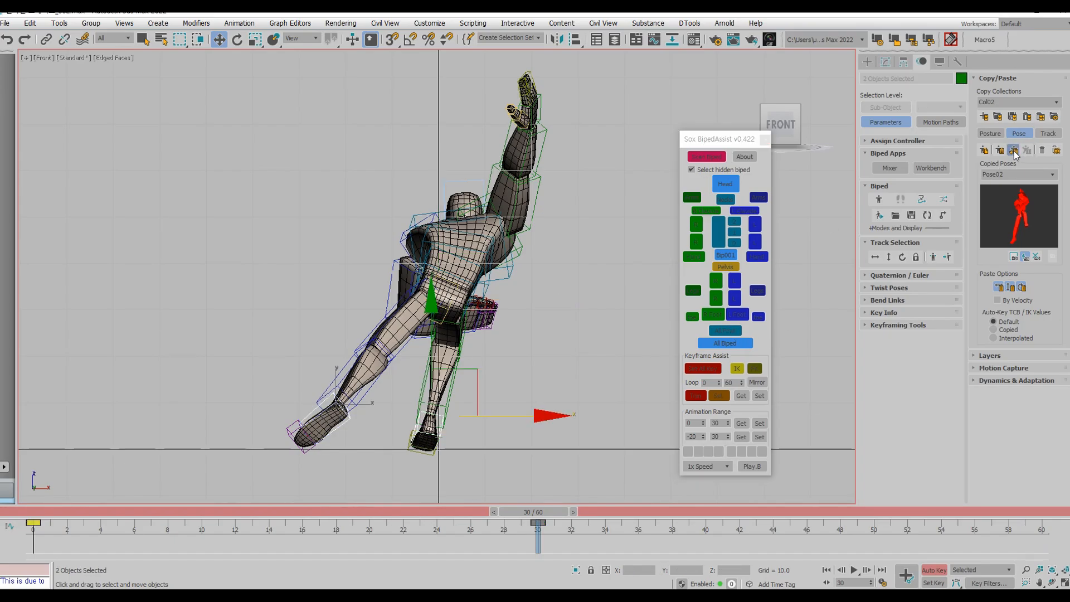
Rotate the mirrored biped at frame 30 by its Bip001 centre to face forward, copy the pose and deselect everything.
key(e)
click(512, 304)
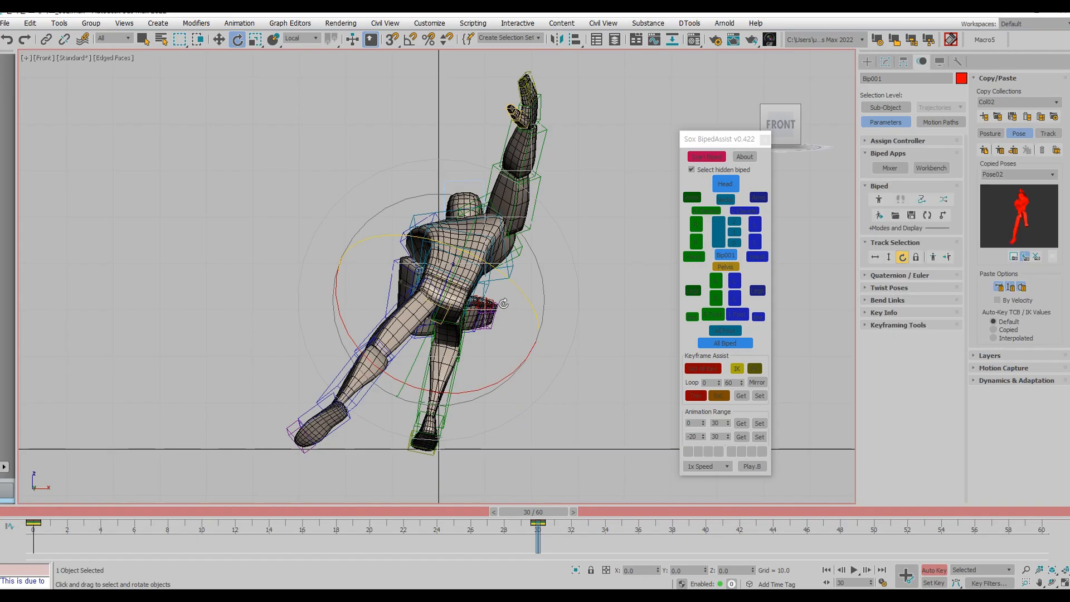
drag(513, 304, 416, 298)
click(985, 152)
click(587, 233)
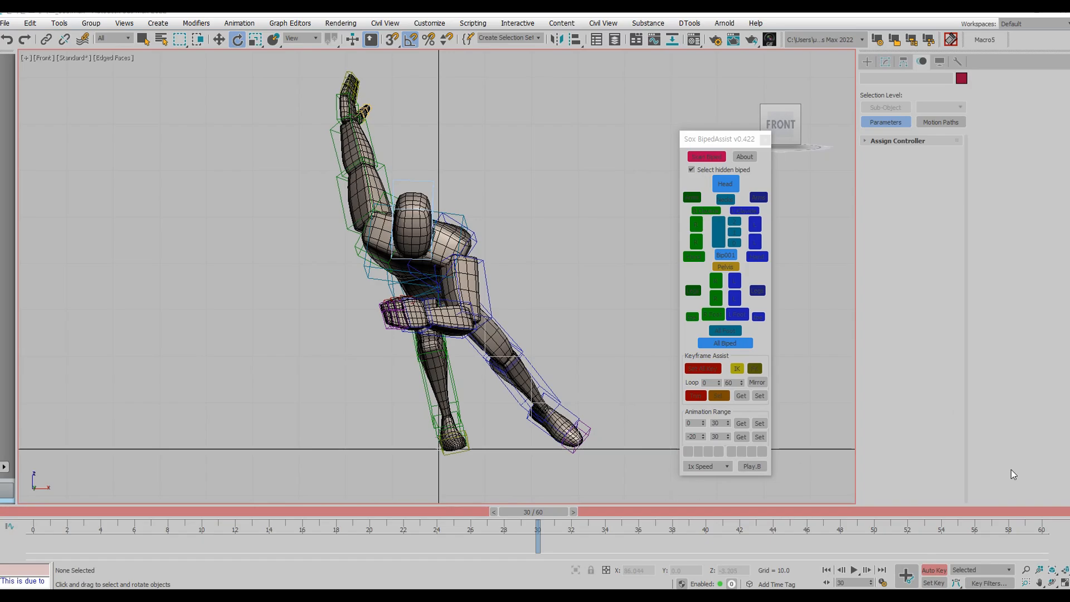
Check frame 0, then at frame 15 move the left foot up and inward beneath the body.
click(58, 511)
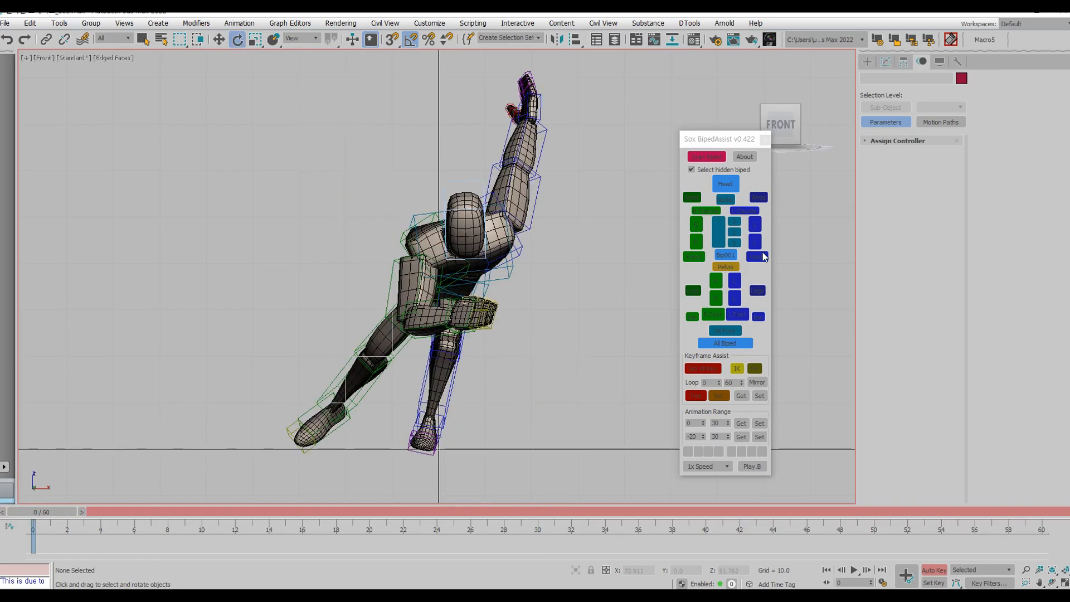
click(725, 254)
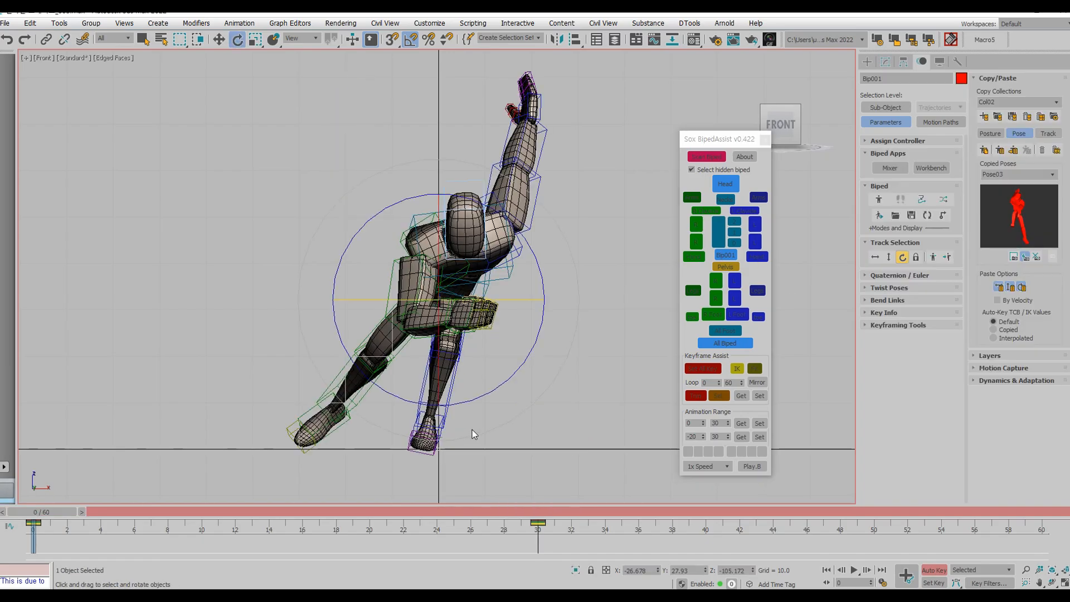
click(290, 513)
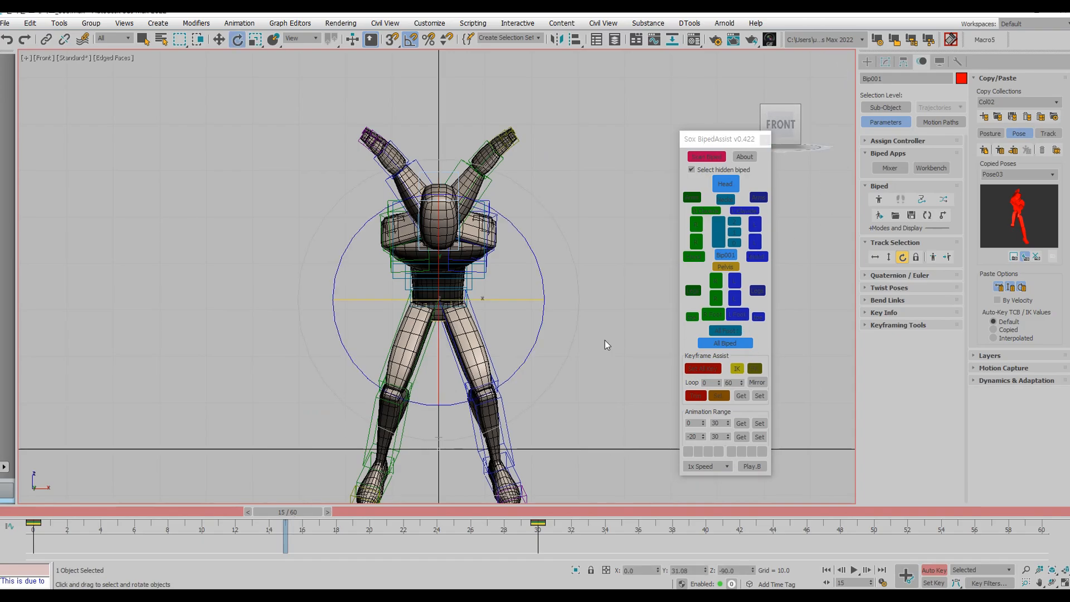
click(501, 470)
key(w)
drag(527, 411, 464, 349)
Rotate the left foot in the front view to straighten it at frame 15 and set its IK key.
key(e)
drag(521, 463, 493, 486)
key(a)
drag(536, 446, 516, 477)
drag(487, 427, 465, 460)
click(737, 368)
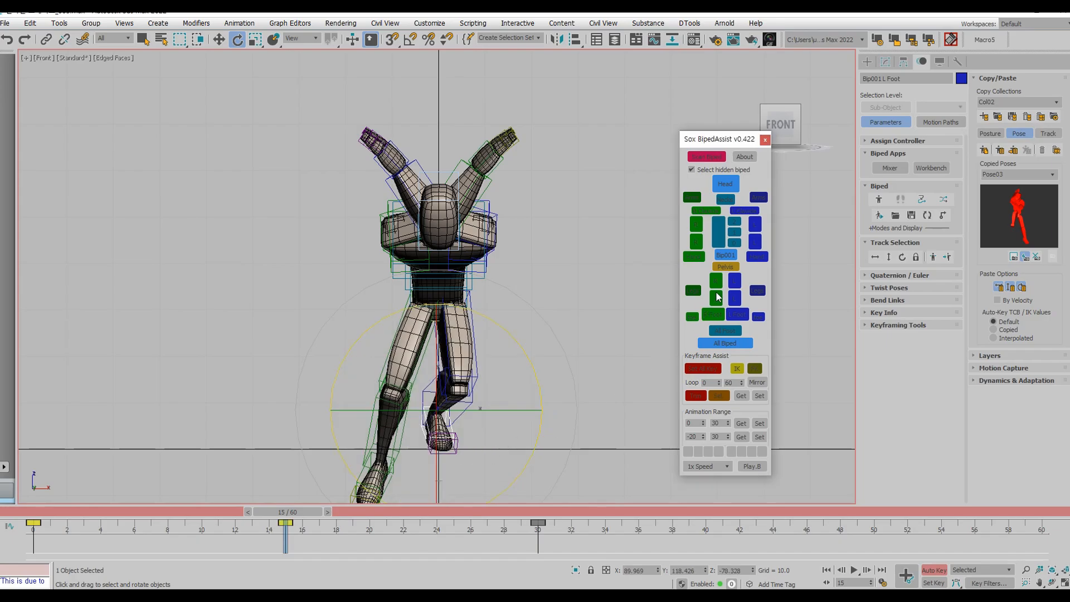
Fold the right leg at frame 15 by rotating its thigh and calf, bringing the right foot behind the left one.
click(716, 297)
drag(410, 362, 492, 379)
click(717, 298)
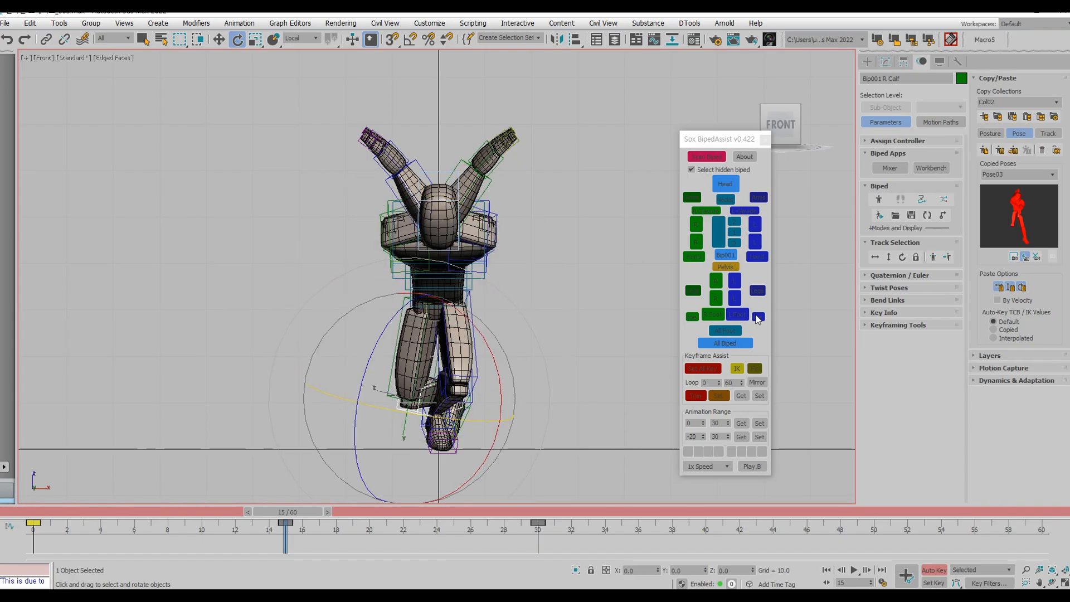
click(714, 318)
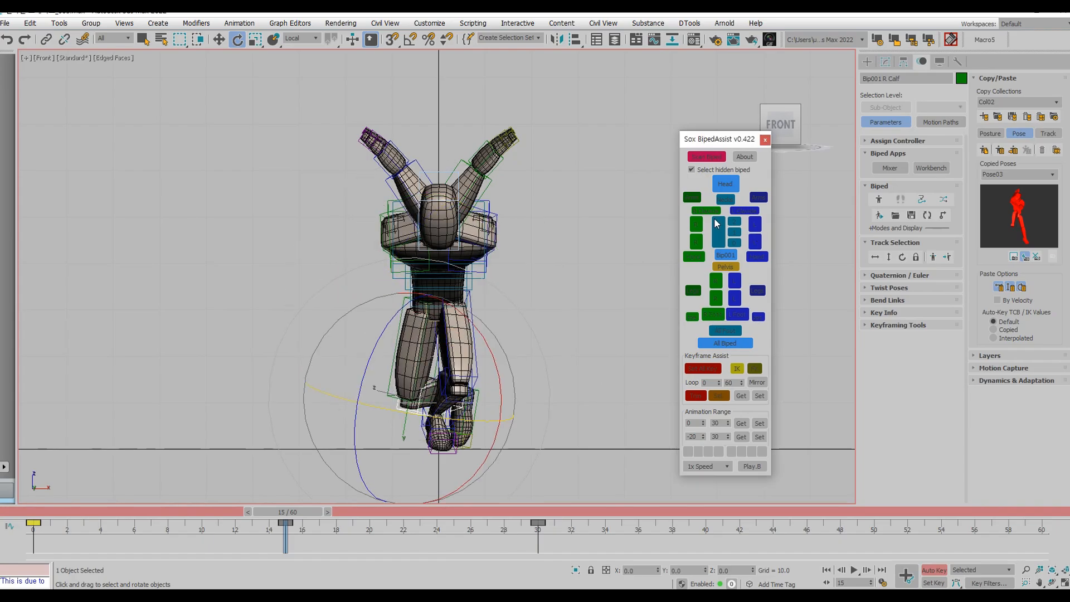
Rotate the right upper arm at frame 15 down beside the torso.
click(425, 290)
key(Page_Down)
drag(443, 310, 486, 308)
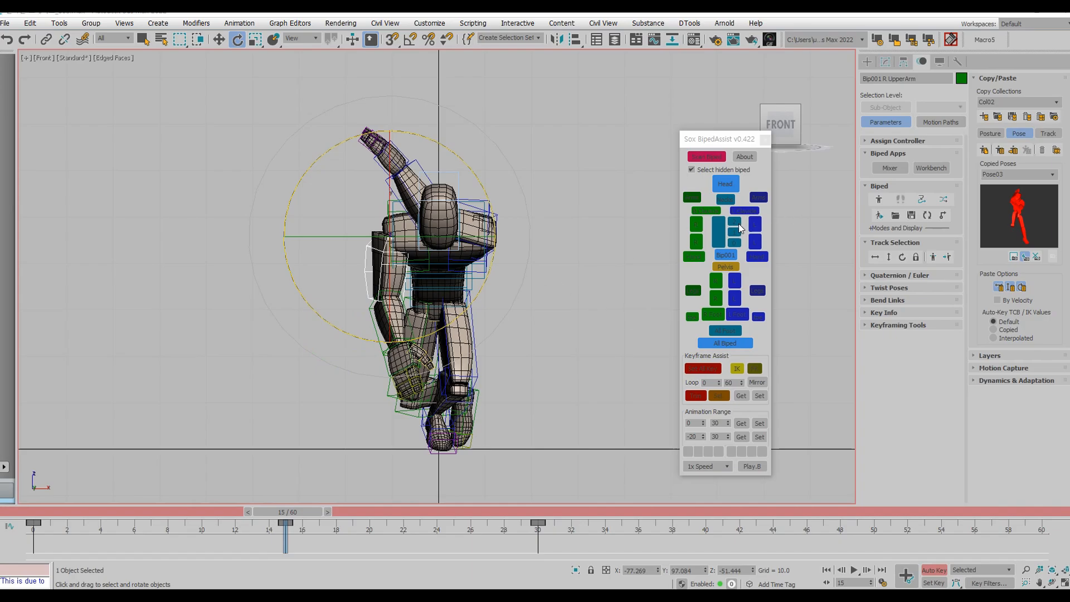
Rotate the lower spine about 10° in the front view at frame 15, leaning the torso toward the character's left side.
click(734, 242)
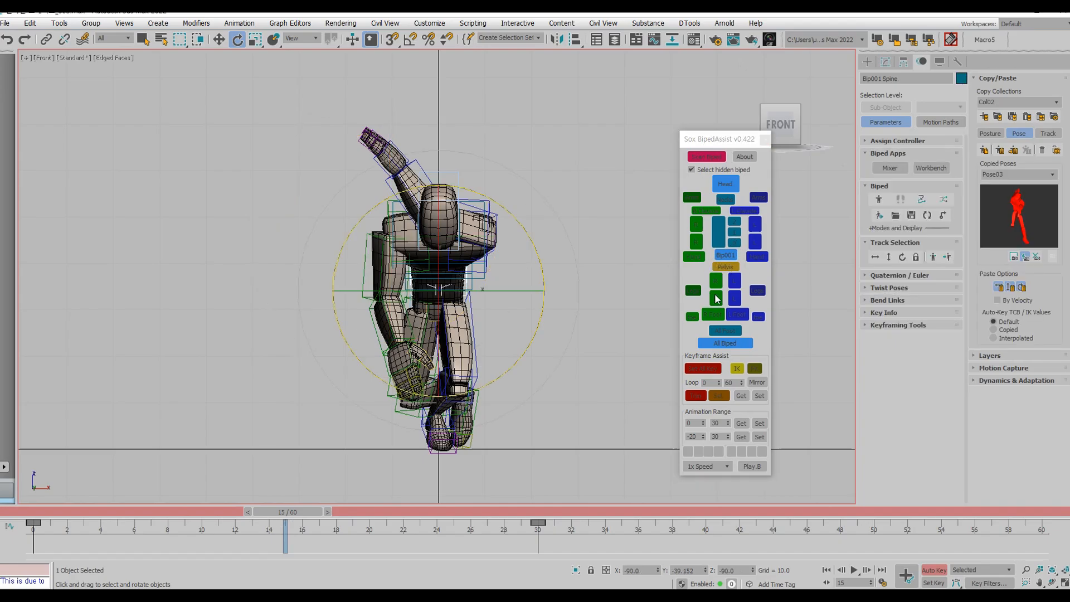
key(e)
drag(465, 295, 503, 371)
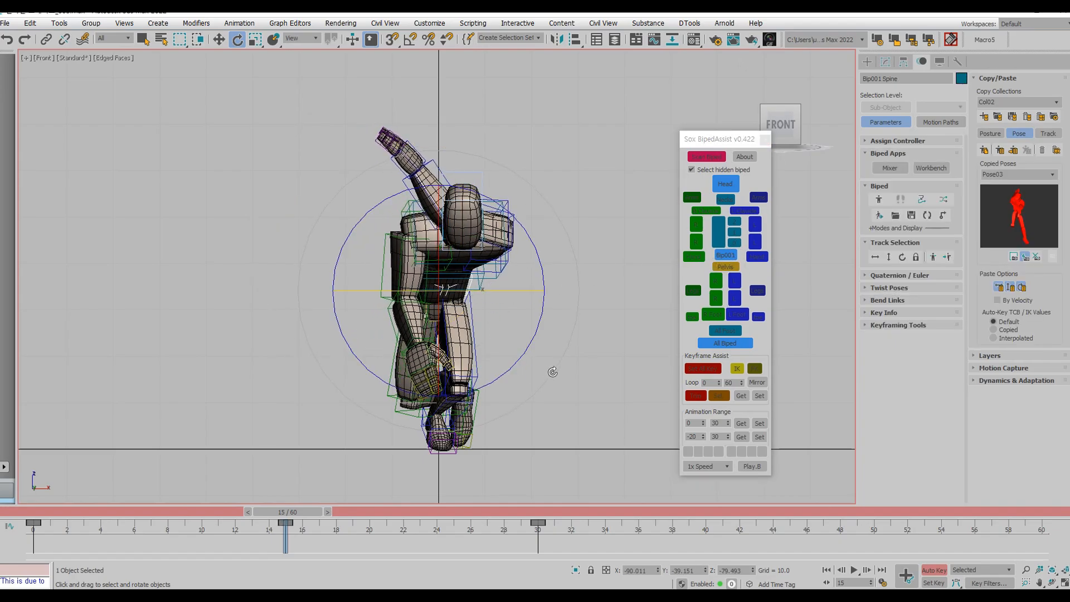
drag(482, 291, 494, 310)
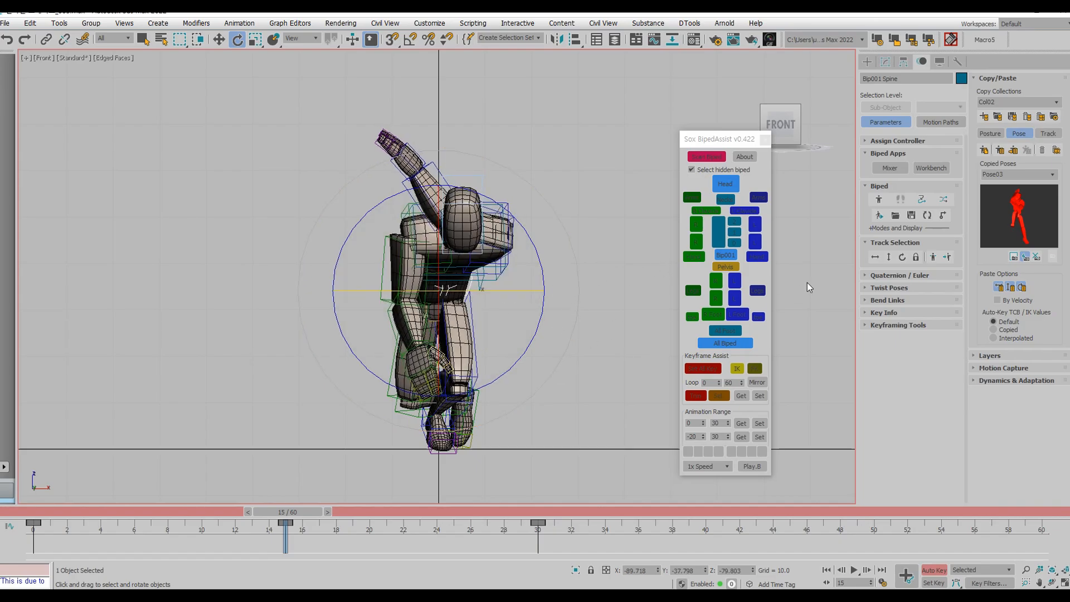
Rotate the left upper arm at frame 15 down from its raised position to extend out and behind the body.
click(755, 224)
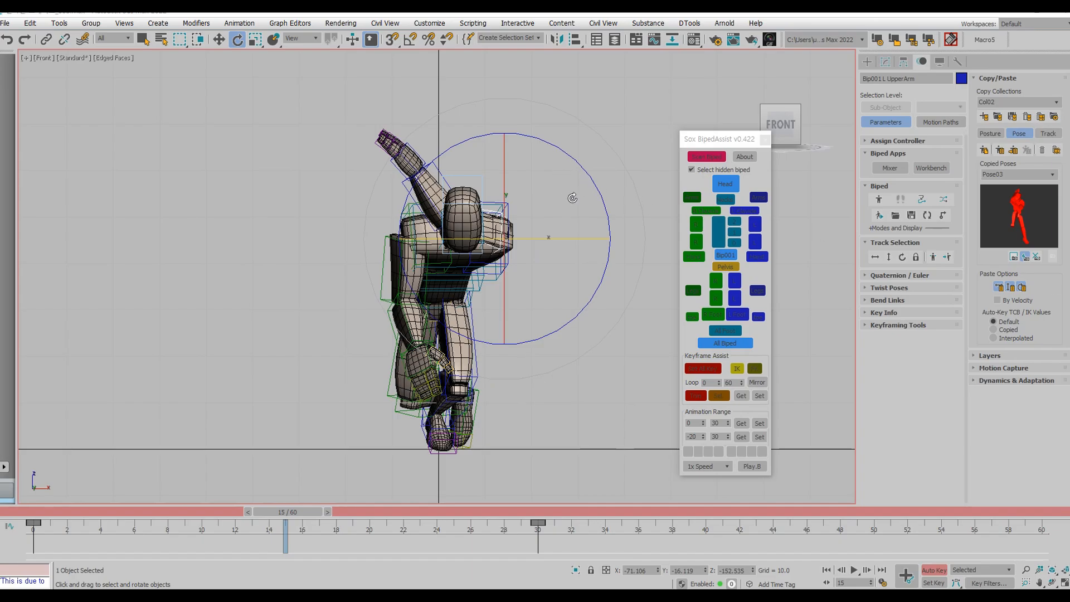
key(alt+v)
key(e)
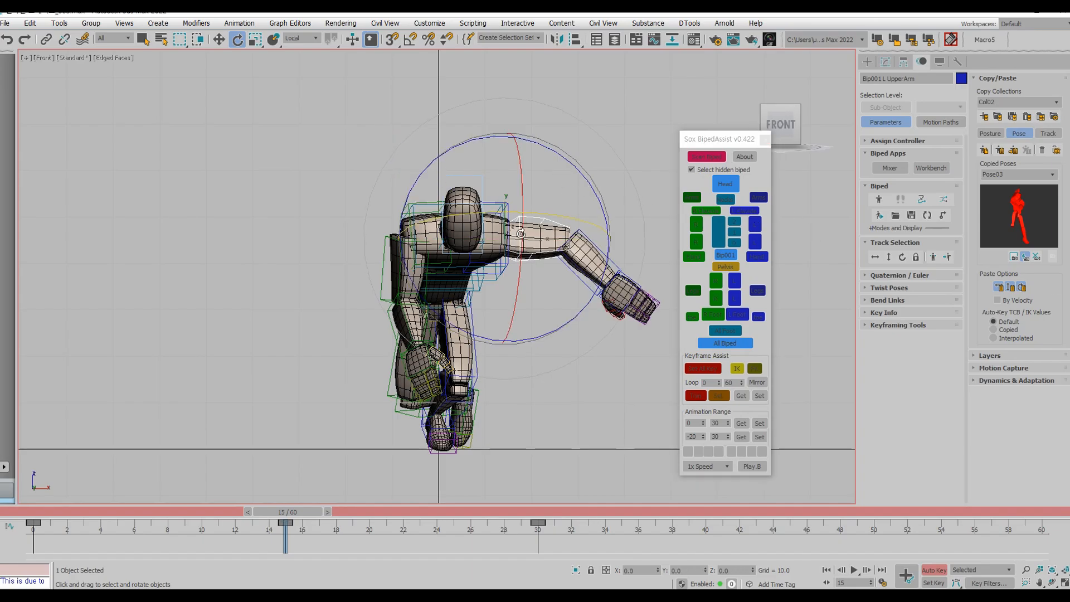
drag(543, 215, 567, 326)
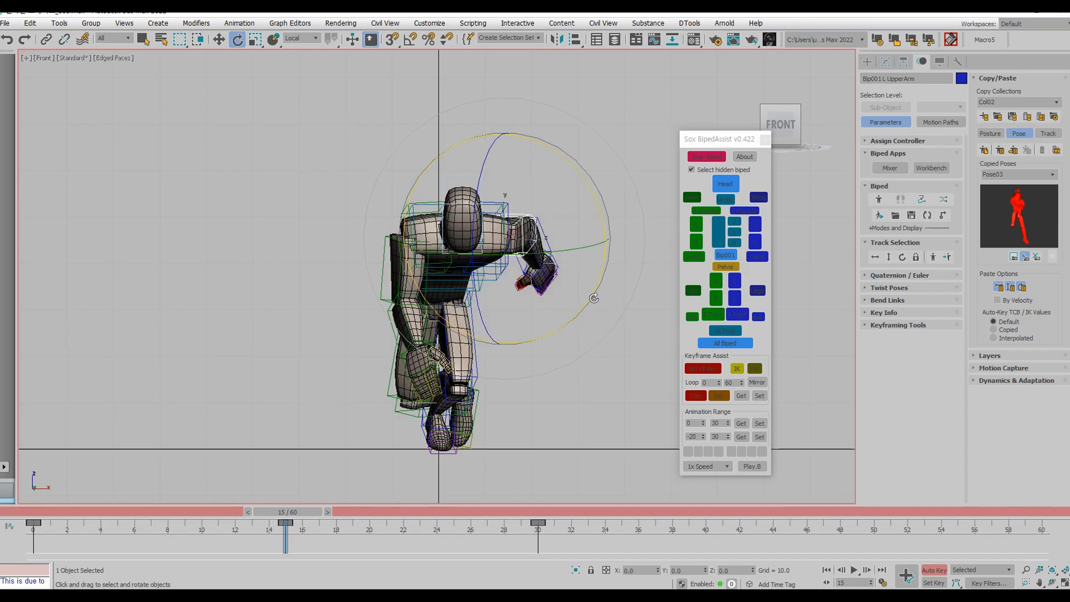
Fine-tune the head's rotation at frame 15 with small turns and tilts.
click(726, 184)
drag(527, 225, 525, 226)
drag(514, 277, 505, 261)
drag(510, 251, 506, 248)
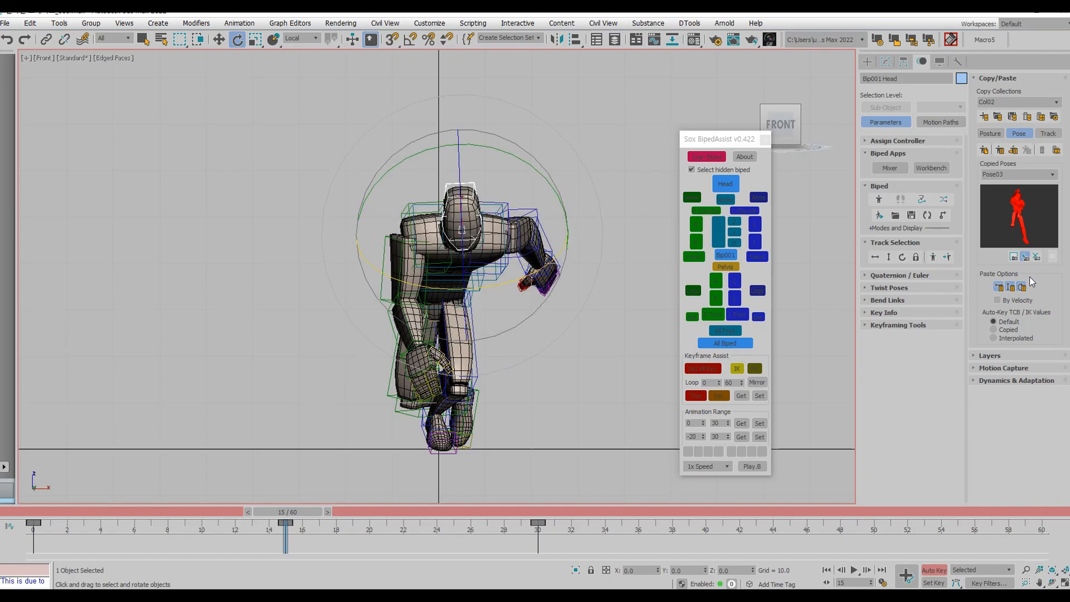
Inspect the placement of both feet from the left view while scrubbing between frames 30 and 15, and return to the front view.
key(l)
middle_drag(570, 314, 603, 233)
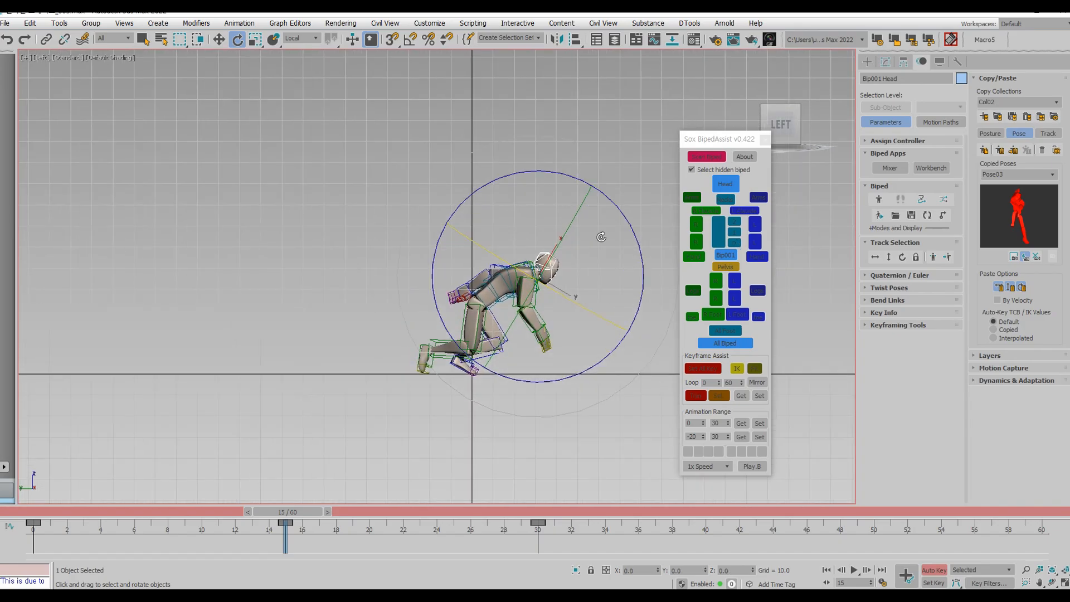
scroll(527, 350, up, 5)
click(315, 357)
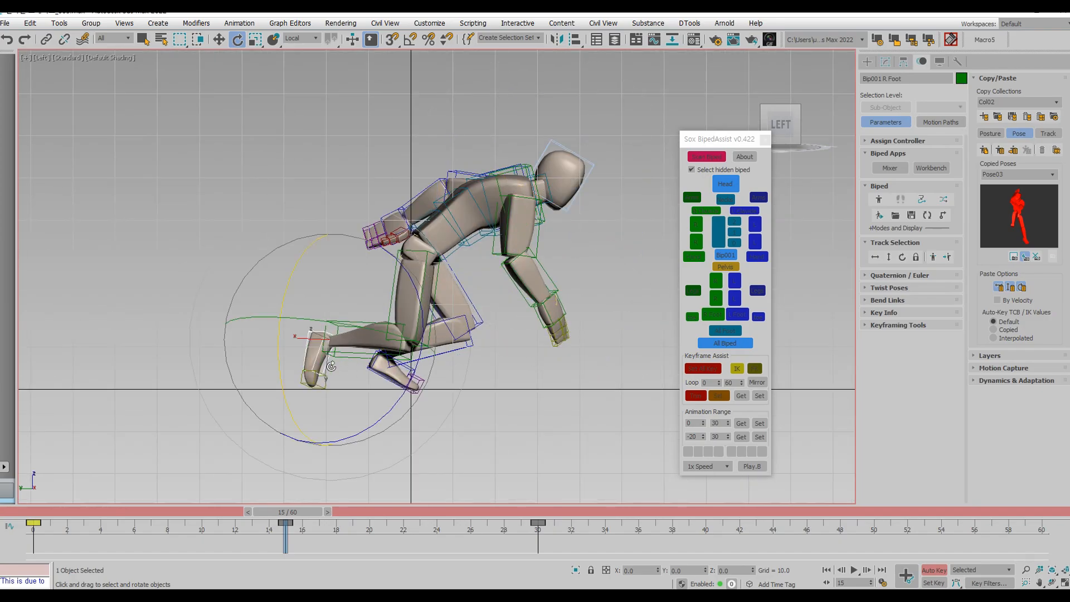
key(w)
click(414, 375)
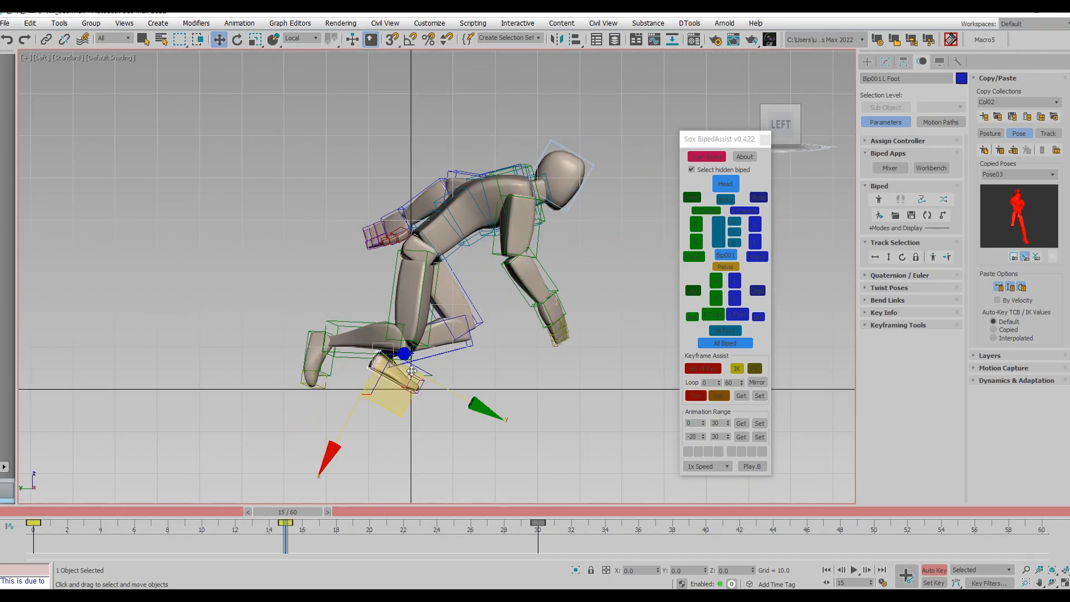
drag(542, 511, 298, 489)
key(w)
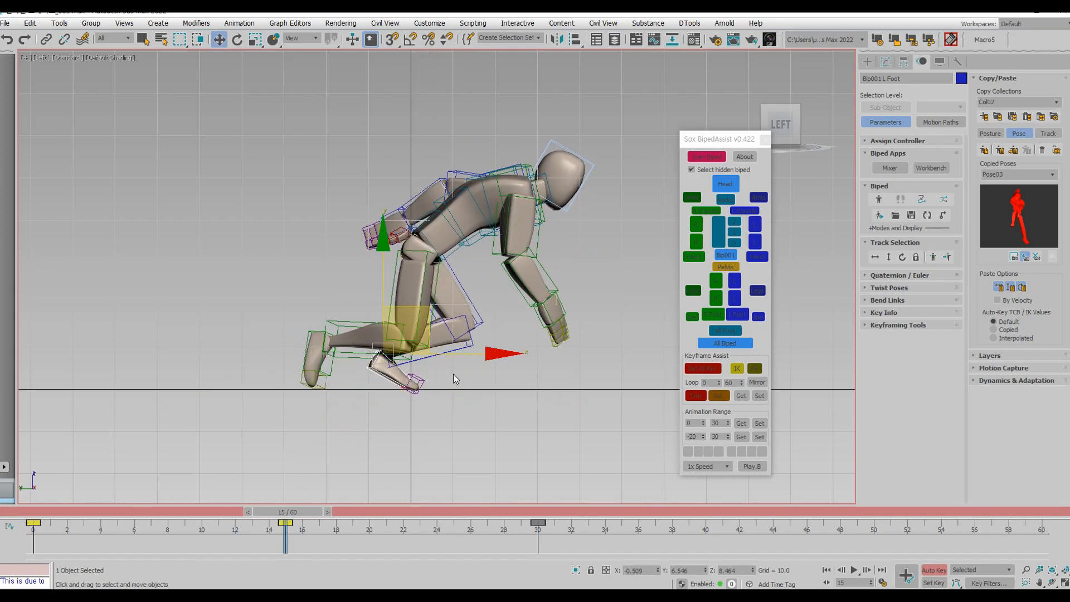
key(f)
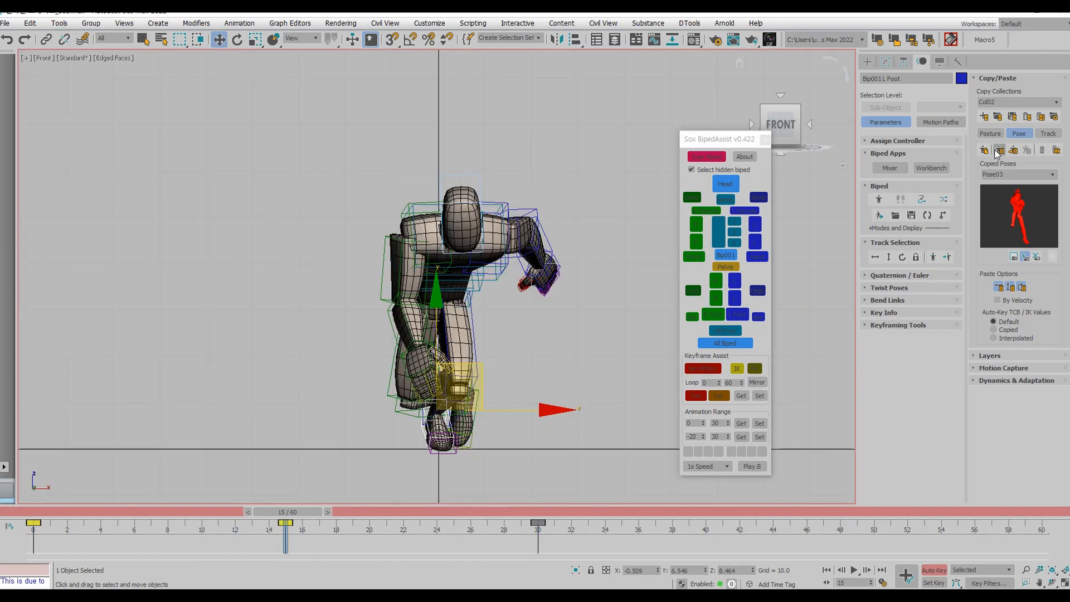
Key both feet at frame 30 and copy the full biped pose at frame 15.
click(730, 330)
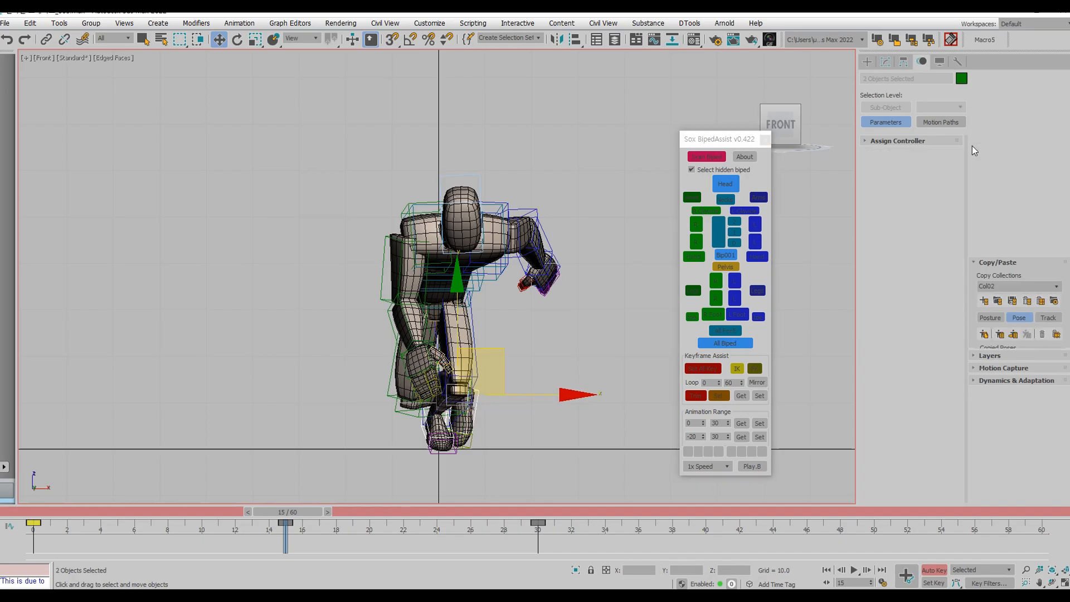
click(985, 150)
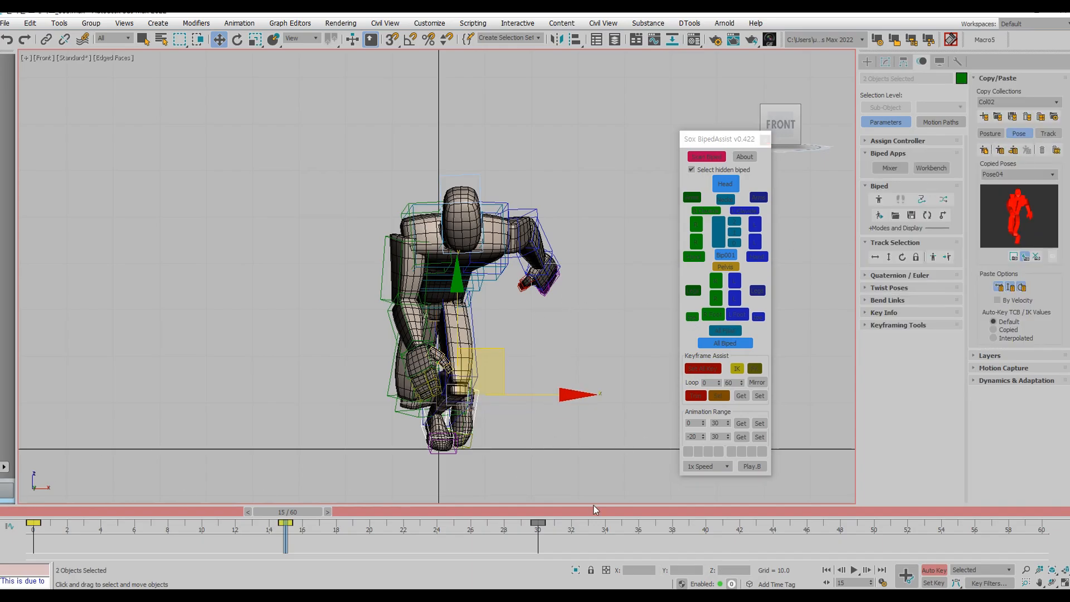
click(538, 512)
key(0)
mouse_move(538, 512)
mouse_down()
mouse_move(21, 505)
mouse_move(547, 500)
mouse_move(311, 501)
mouse_up()
key(w)
click(984, 150)
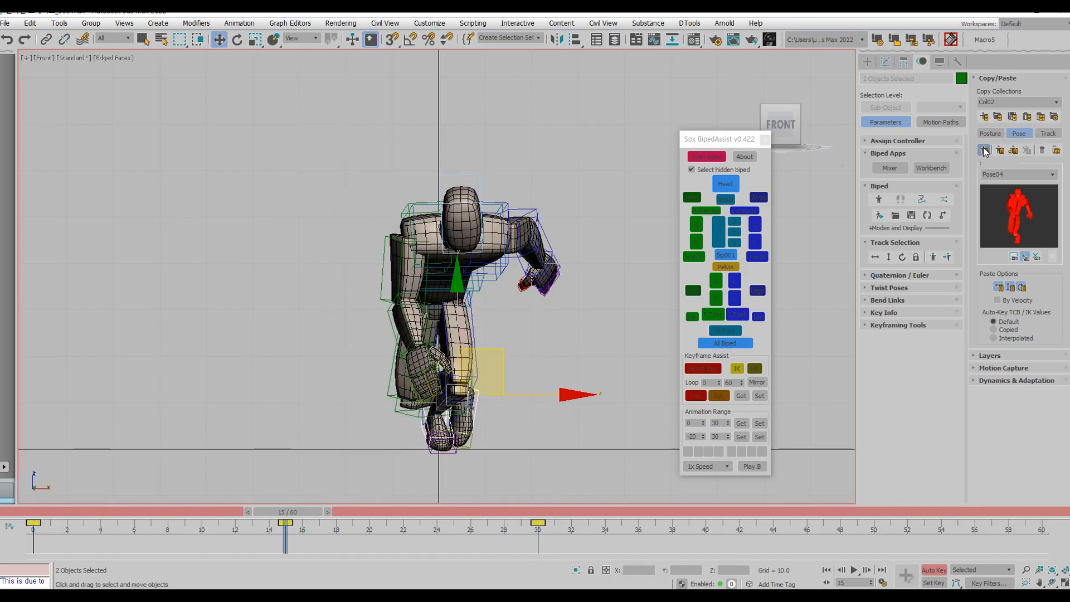
Paste the copied frame 15 pose mirrored onto the biped at frame 45 and select a single foot.
click(781, 514)
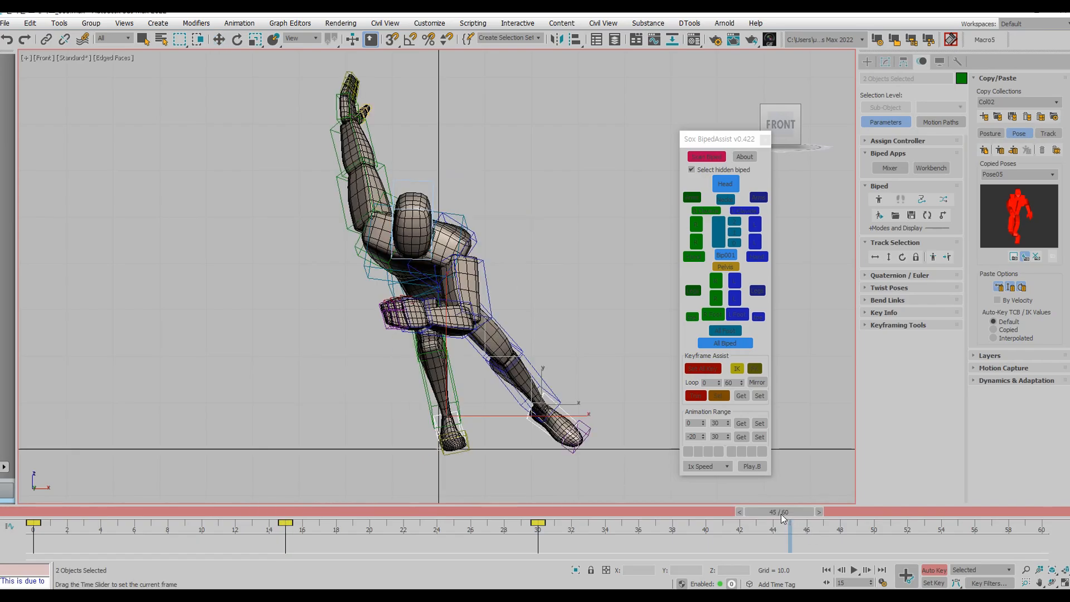
click(1014, 149)
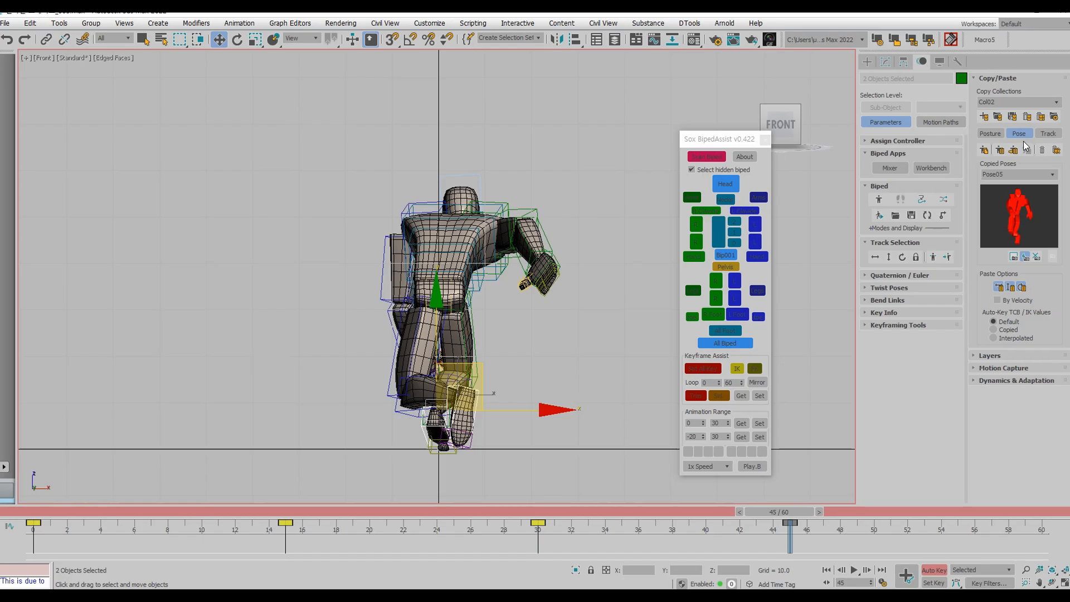
click(734, 313)
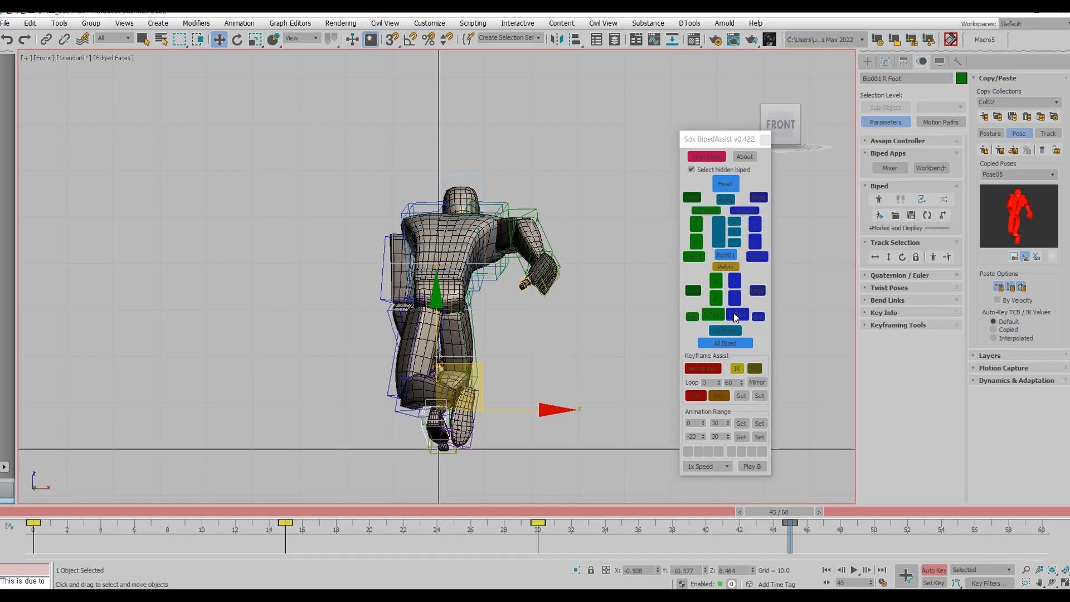
Paste the copied pose mirrored onto the left foot at frame 45 and rotate Bip001 so the body faces forward.
click(1012, 149)
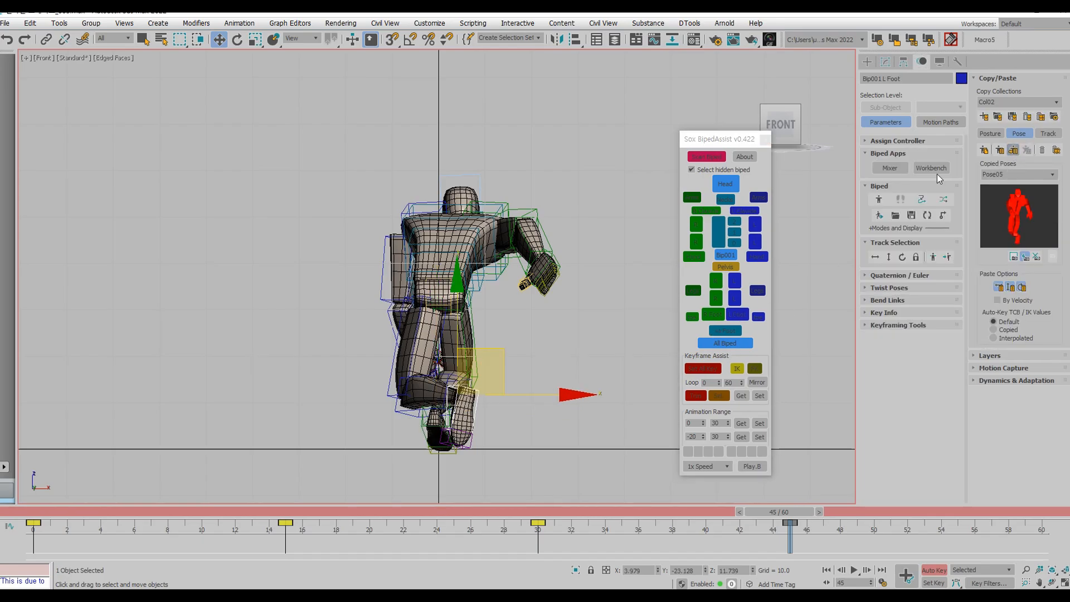
click(723, 255)
key(e)
drag(580, 298, 592, 296)
Copy the keys of the whole biped from frame 0 to frame 60 and clear the selection.
key(ctrl+a)
shift+drag(33, 523, 1034, 527)
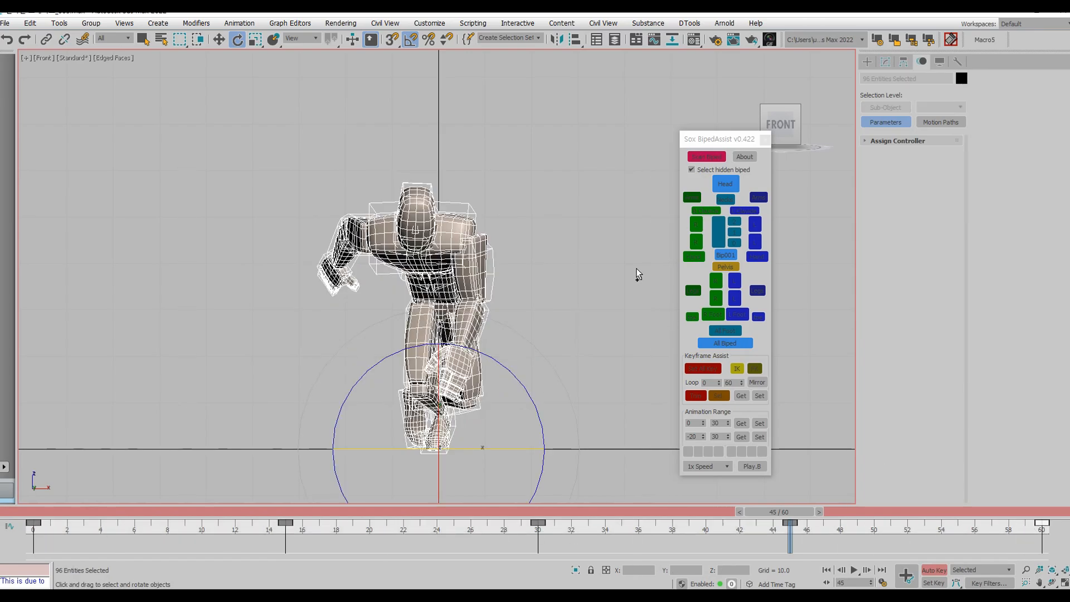
click(616, 253)
Play the cycle with a changed playback speed and scrub the poses in the front view.
key(/)
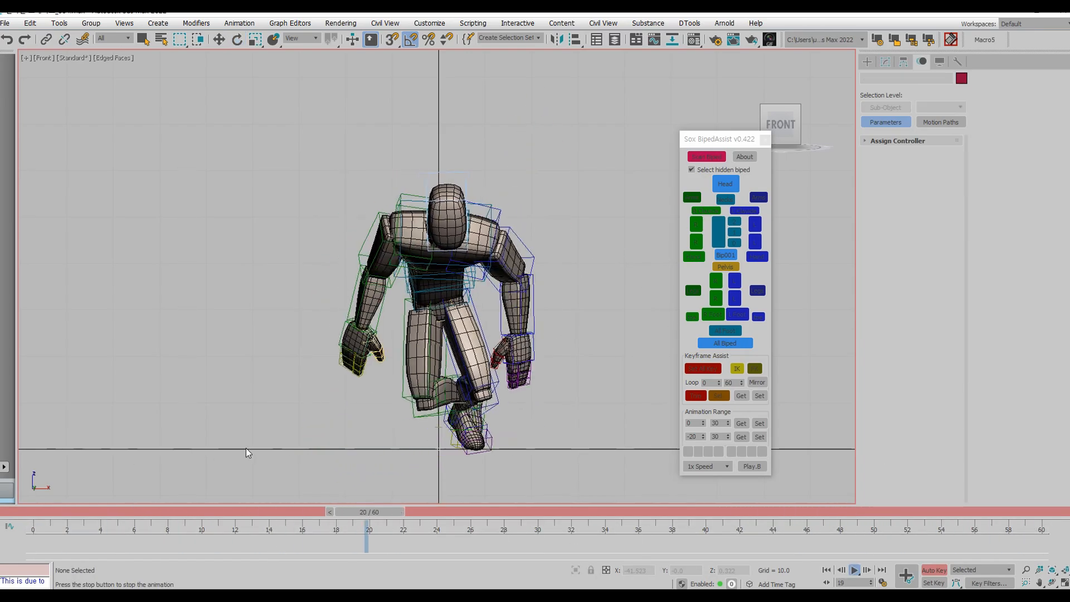
click(706, 466)
click(699, 491)
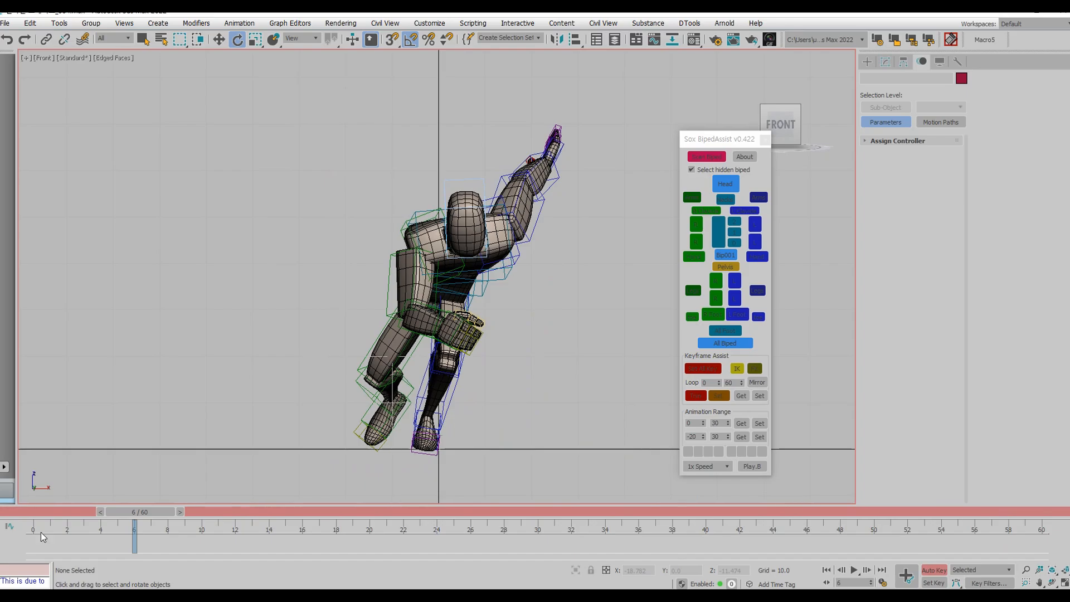
drag(305, 511, 497, 513)
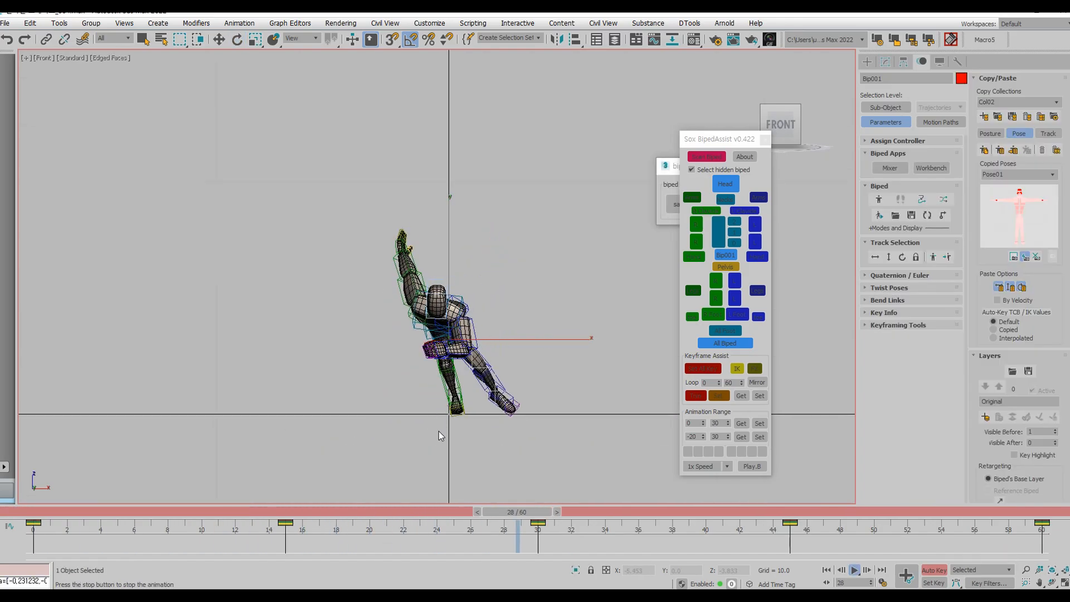
Try moving Bip001 sideways at frame 15.
drag(89, 511, 296, 512)
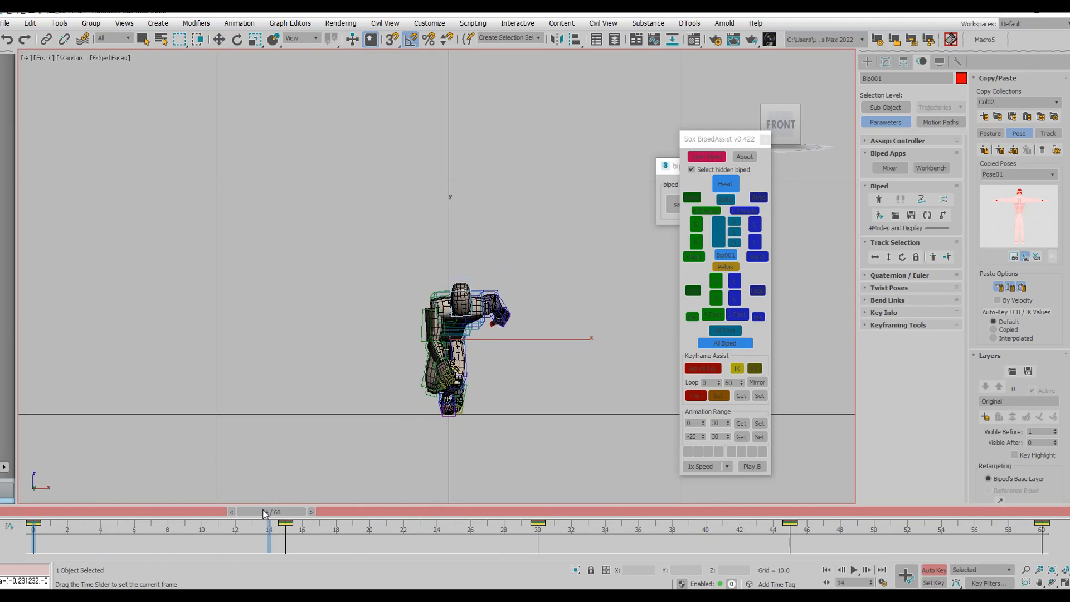
key(w)
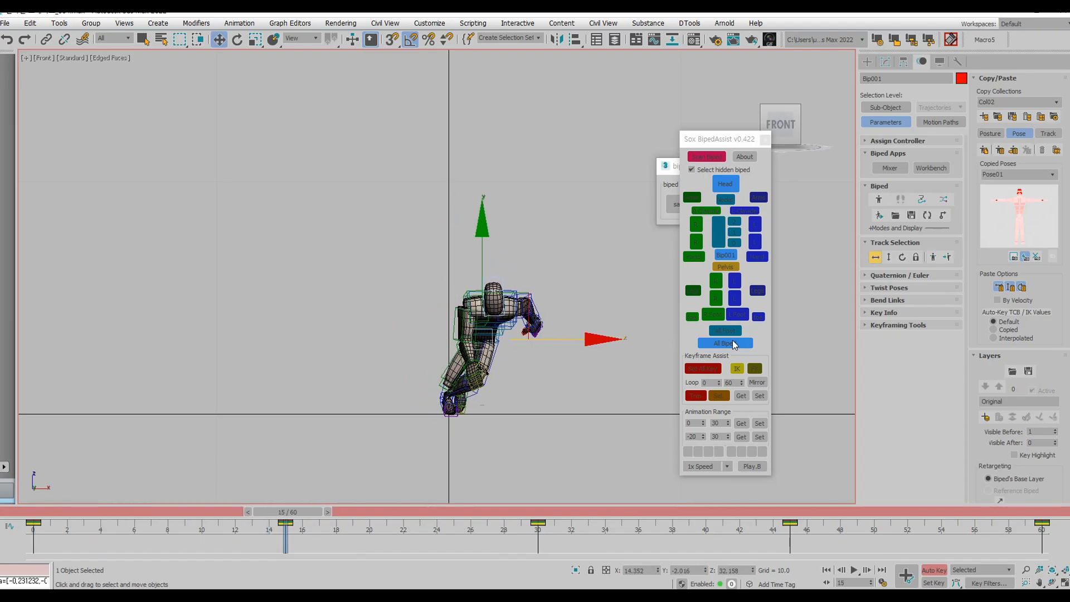
click(725, 331)
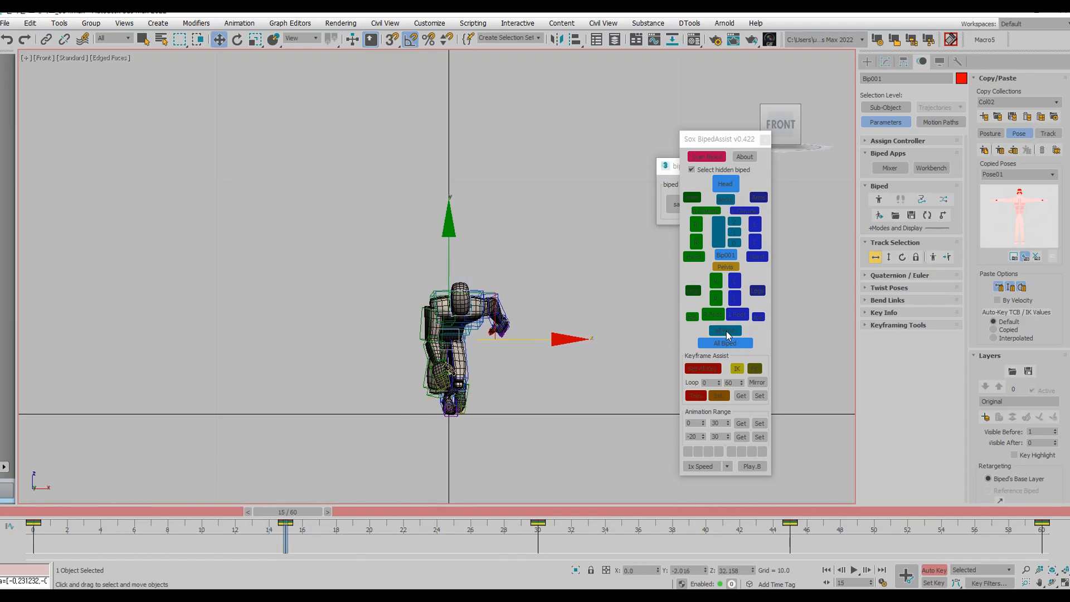
Create a new biped layer and shift Bip001 in the positive X direction at frames 15 and 30.
click(985, 415)
drag(52, 515, 534, 515)
key(End)
drag(16, 516, 286, 513)
drag(533, 340, 564, 342)
drag(309, 504, 541, 494)
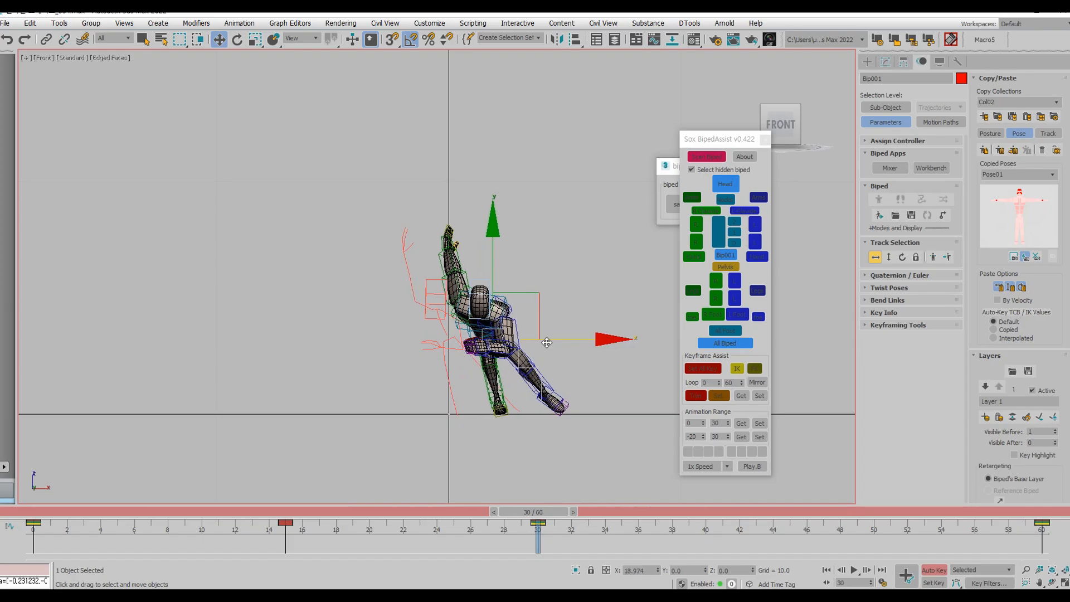
Try shifting Bip001 freehand in the negative X direction at frame 45, and undo the move.
click(25, 514)
drag(69, 514, 813, 512)
drag(530, 339, 440, 338)
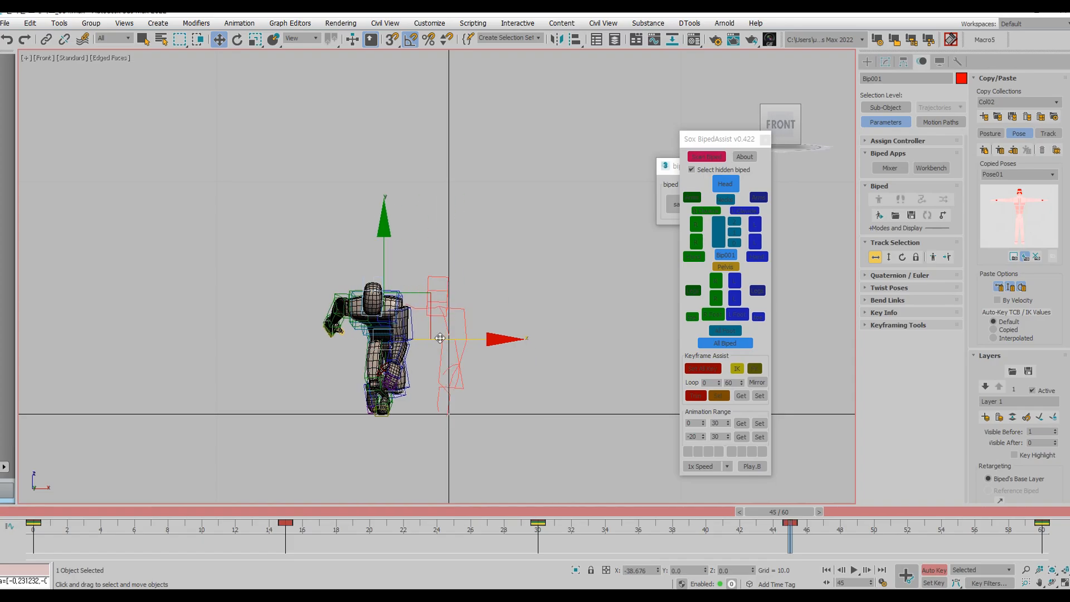
key(ctrl+z)
Reuse Bip001's X value from frame 15 with a negative sign, setting X to -18.487 at frame 45.
drag(55, 512, 290, 512)
click(650, 570)
drag(734, 513, 787, 509)
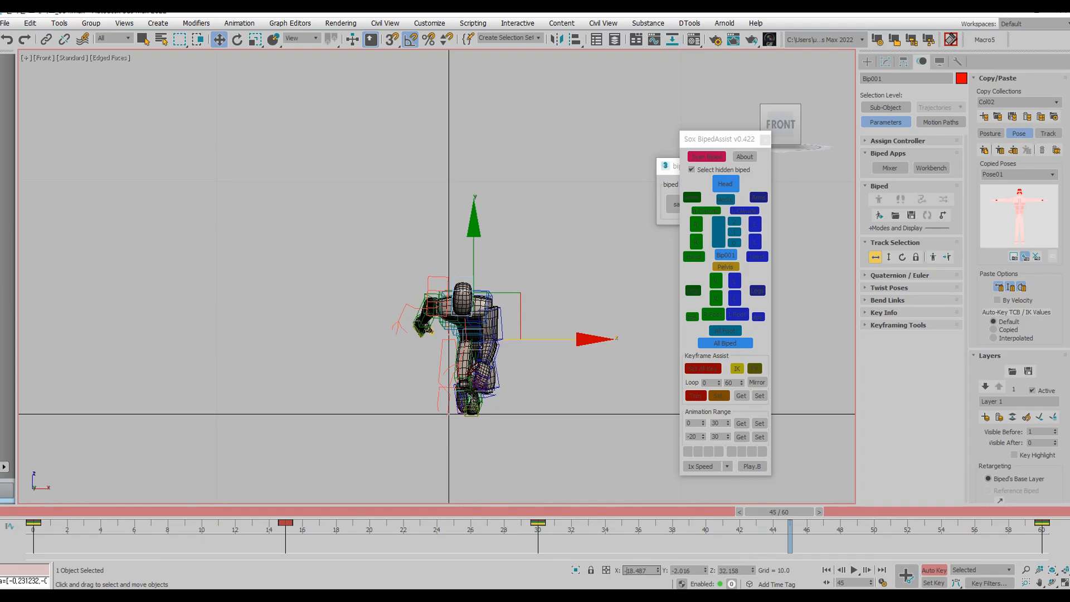
key(Return)
Take Bip001's X value from frame 30 and set its negative, -19.703, at frames 60 and 0.
click(543, 512)
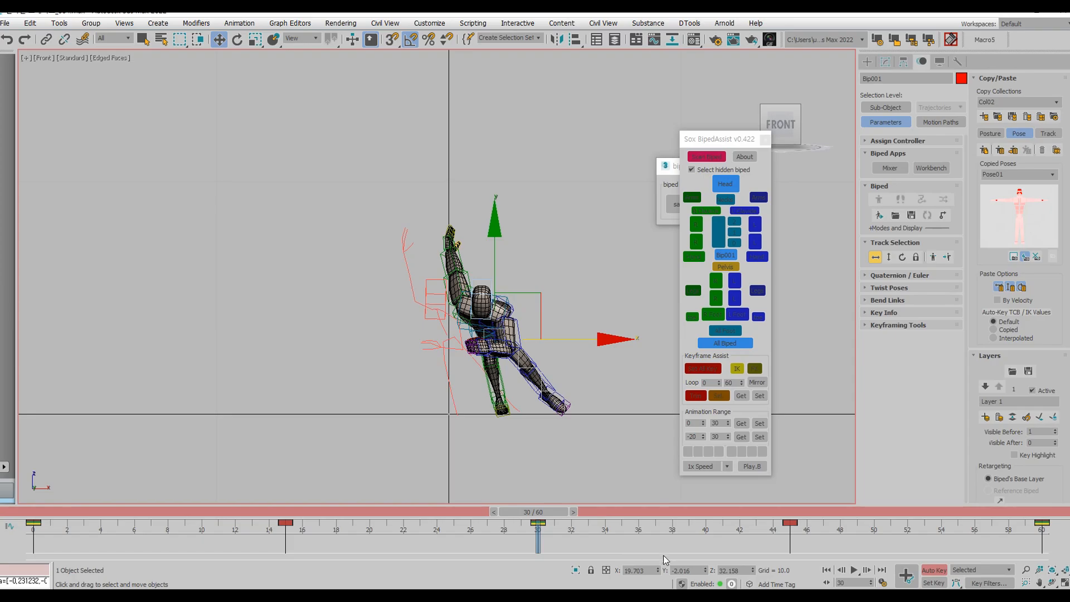
click(651, 570)
click(1051, 513)
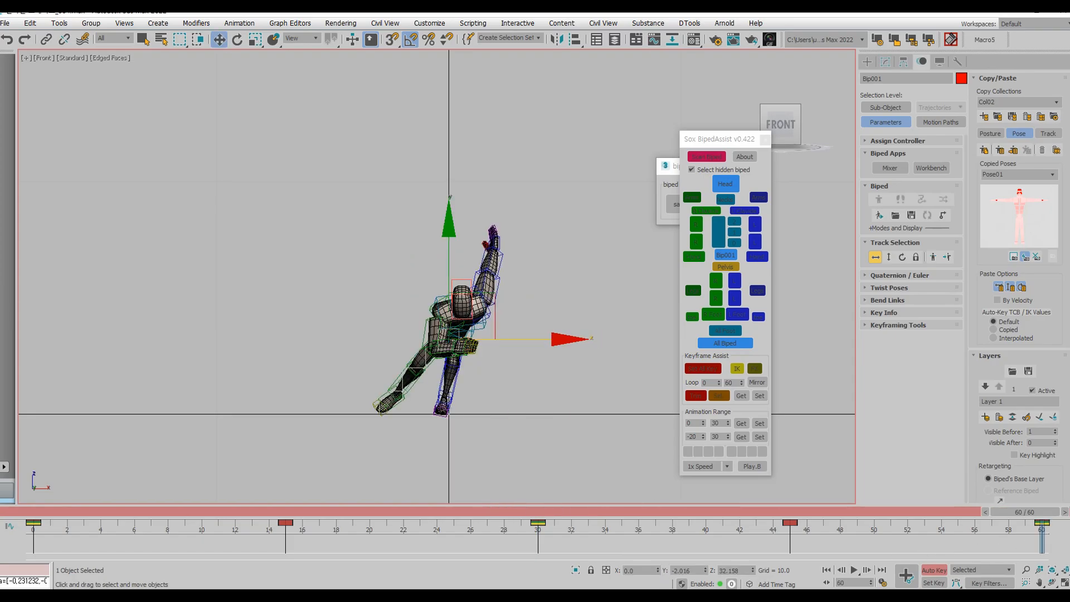
click(636, 571)
text(-19.703)
key(Return)
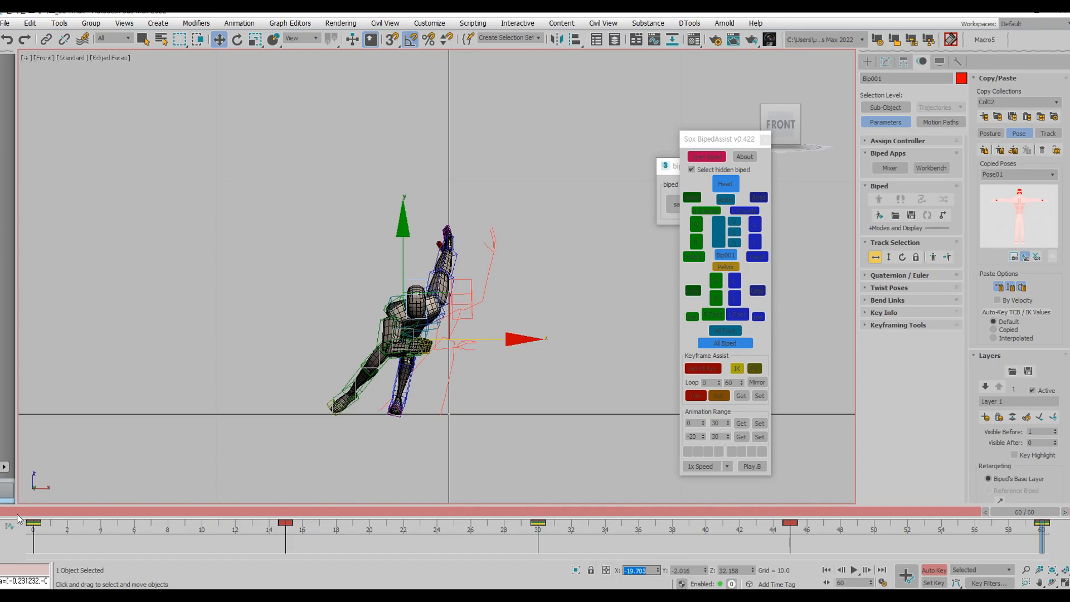
click(46, 512)
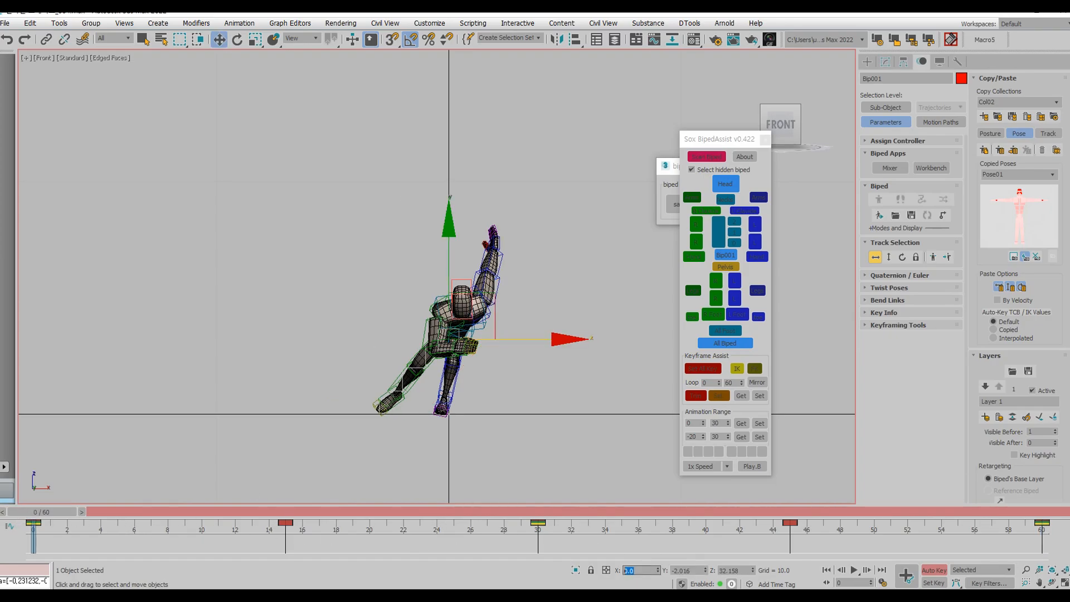
Play and scrub the cycle to examine the biped's side-to-side travel.
key(/)
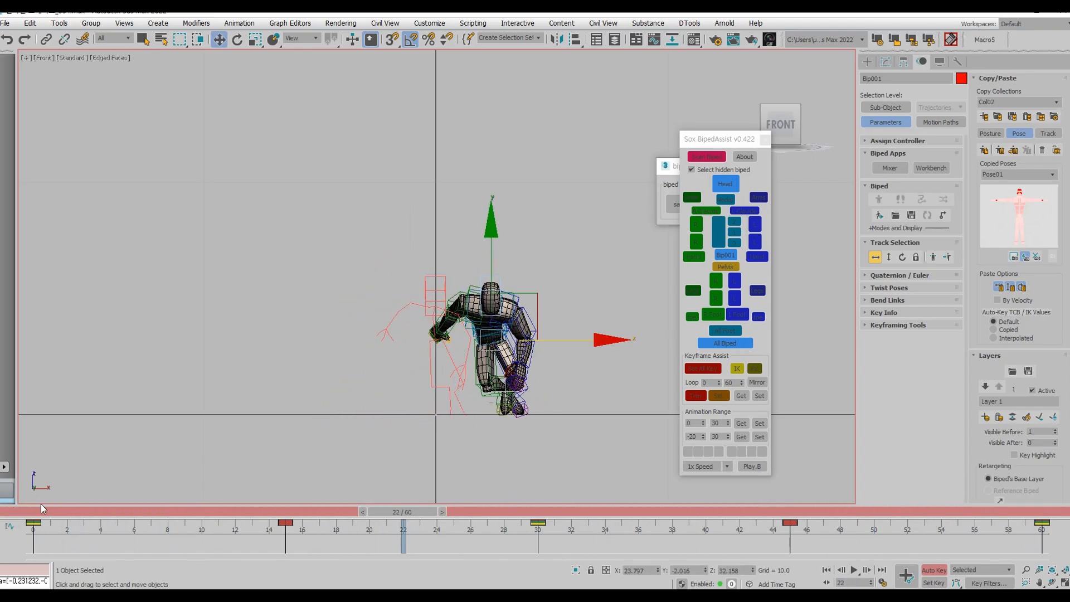
drag(63, 514, 130, 513)
scroll(426, 365, up, 5)
key(/)
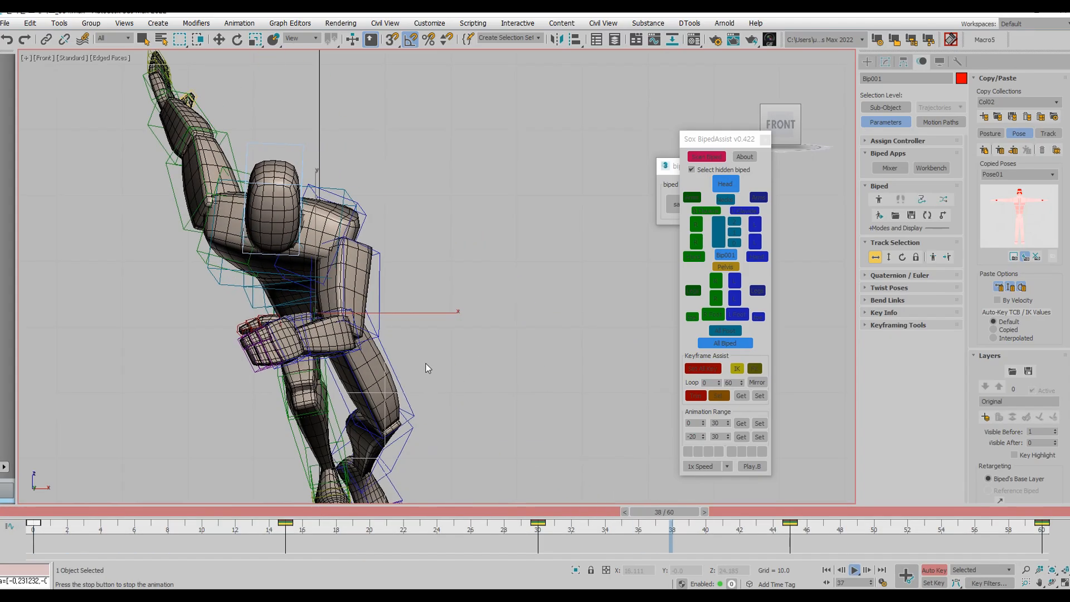
key(w)
Display the trajectory of Bip001's pivot point for frames 0 to 60 with the trajectory script and play the motion.
click(690, 23)
click(696, 69)
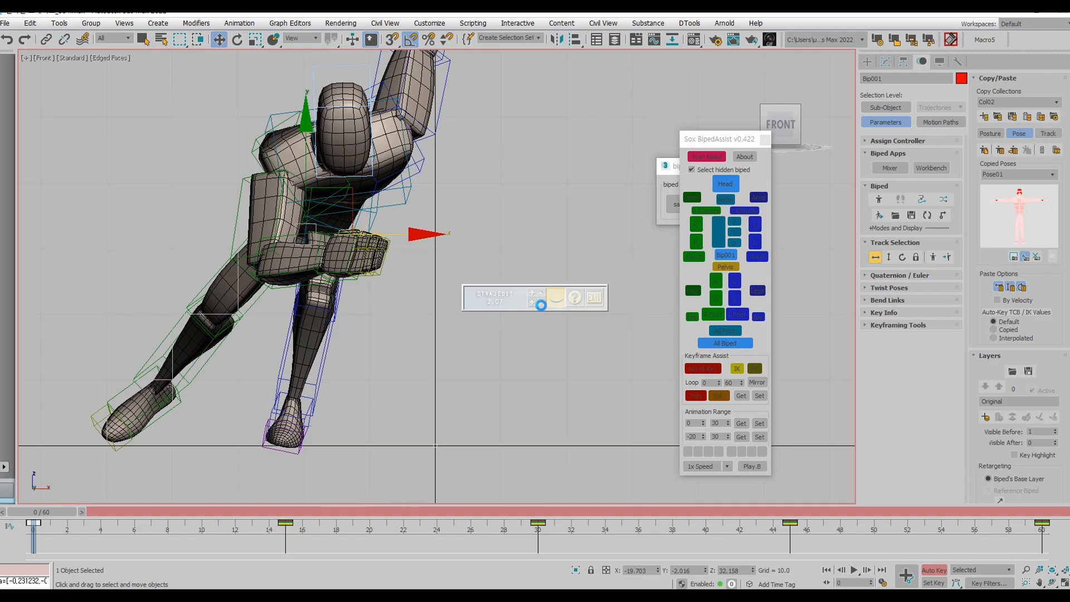
key(/)
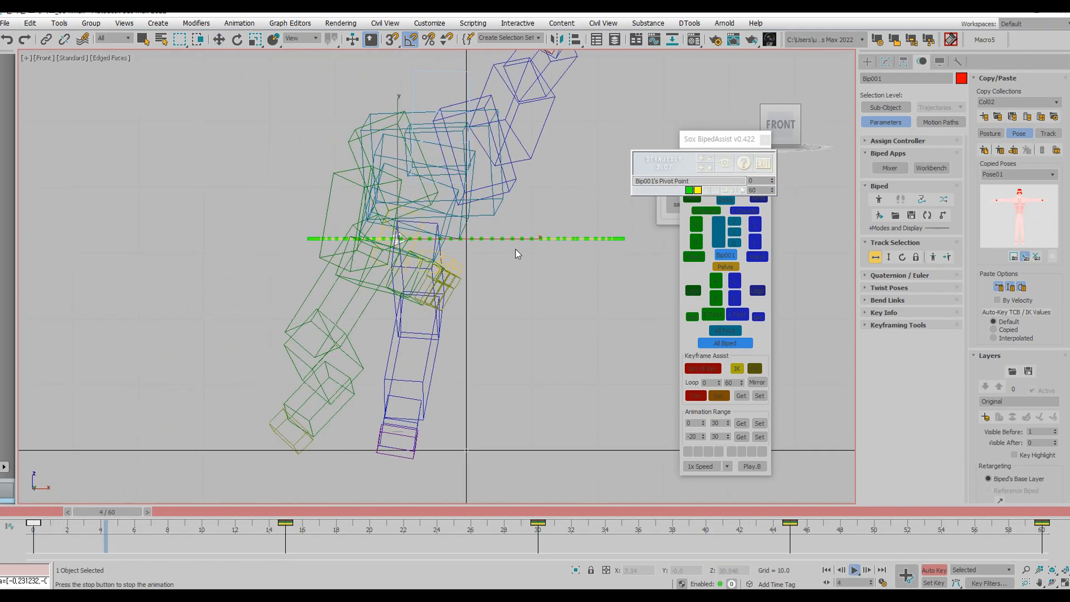
key(/)
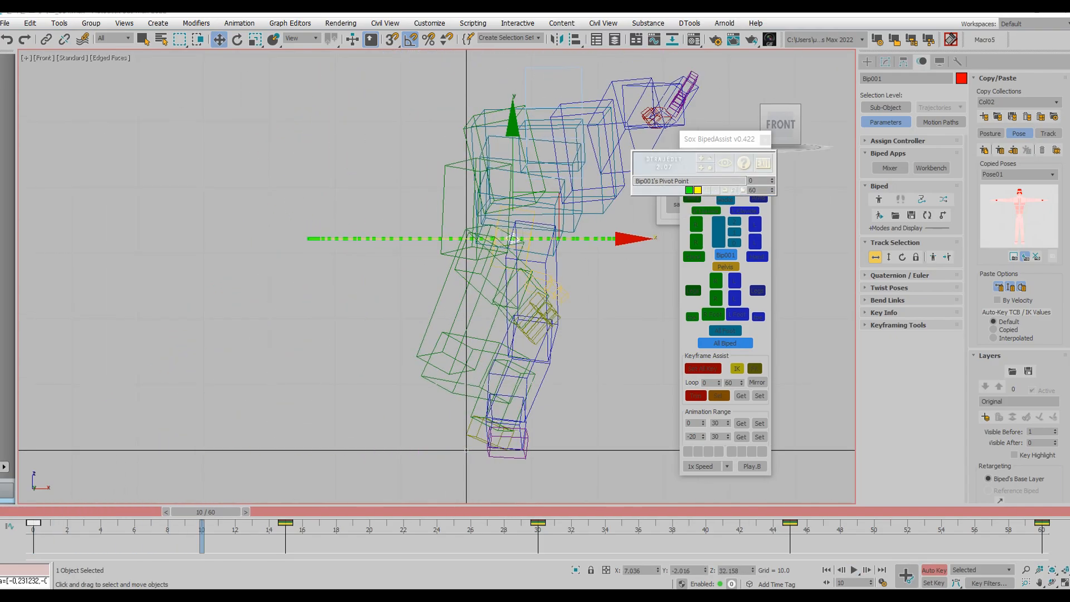
Scrub the first half of the cycle in wireframe and shaded display to examine the body's height along the trajectory.
drag(184, 511, 346, 509)
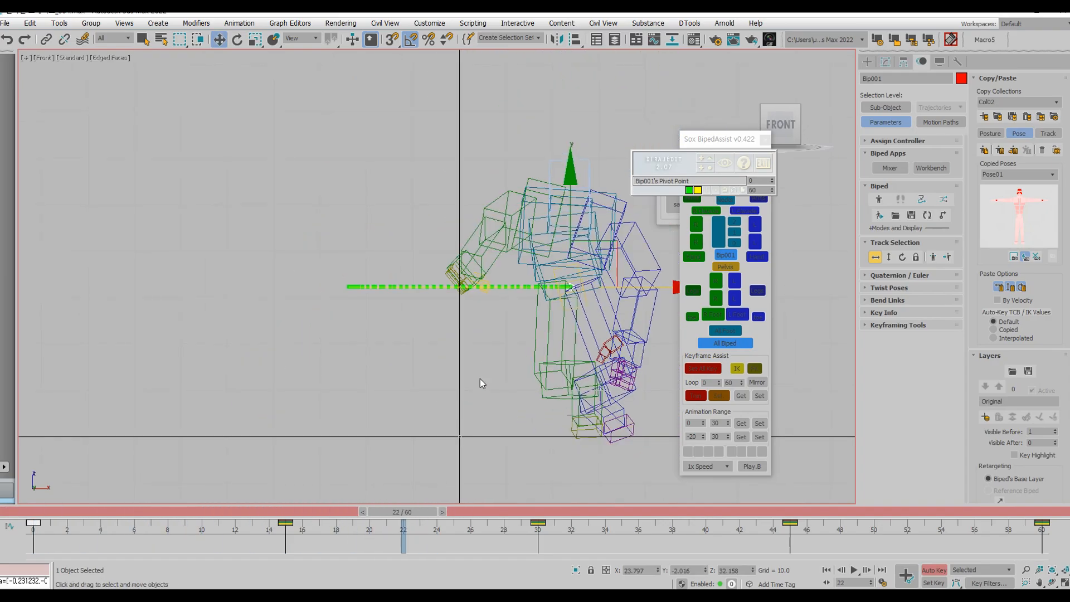
key(F3)
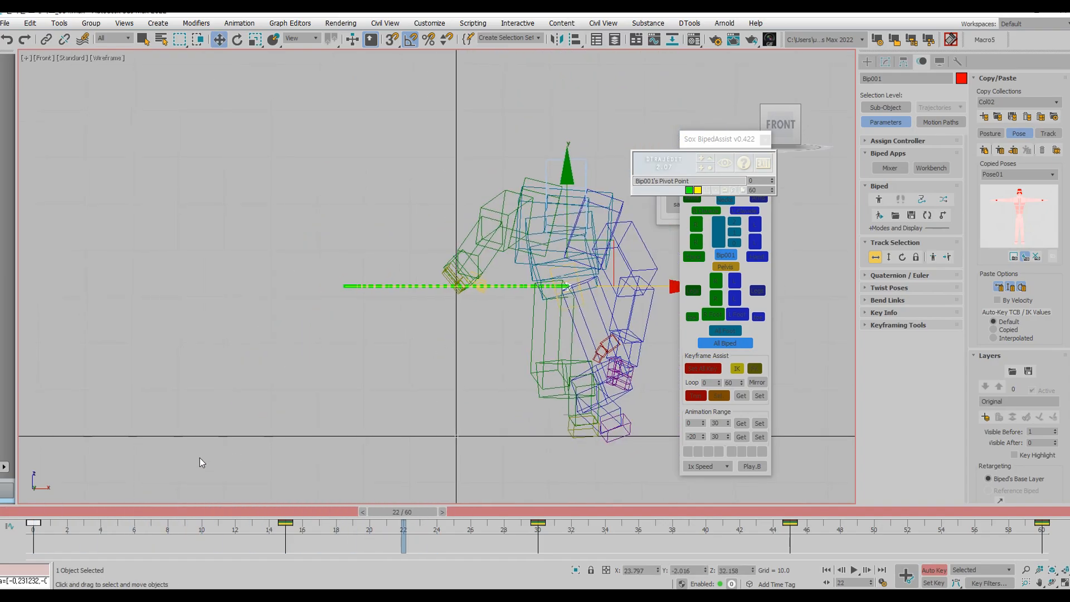
drag(37, 511, 336, 511)
key(F3)
key(w)
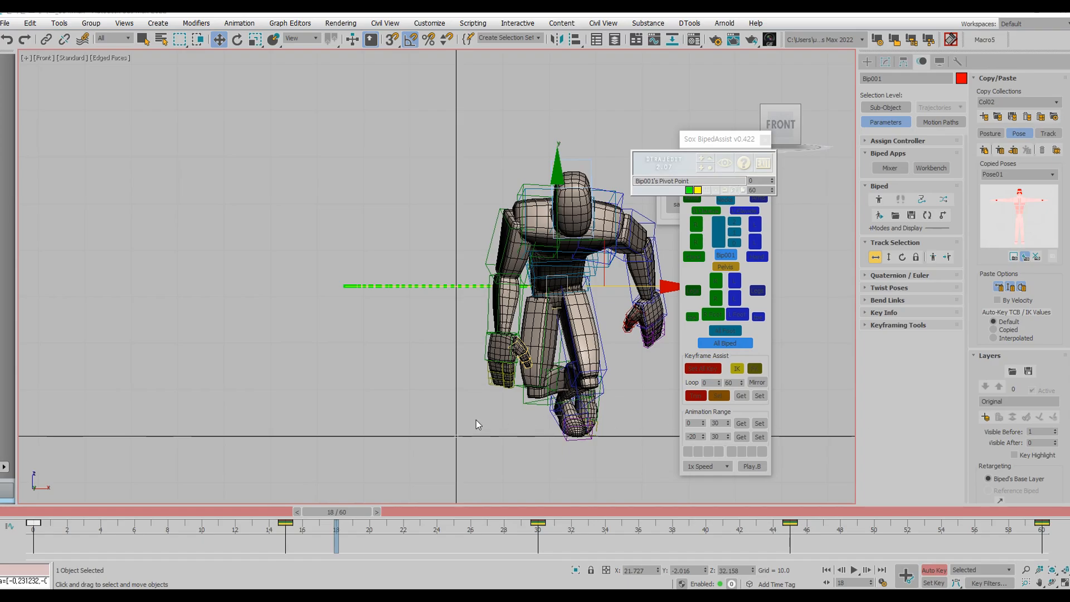
Lower Bip001 at frame 22 to a Z height of about 28.5 and view it in wireframe.
drag(34, 512, 403, 511)
key(slash)
key(F3)
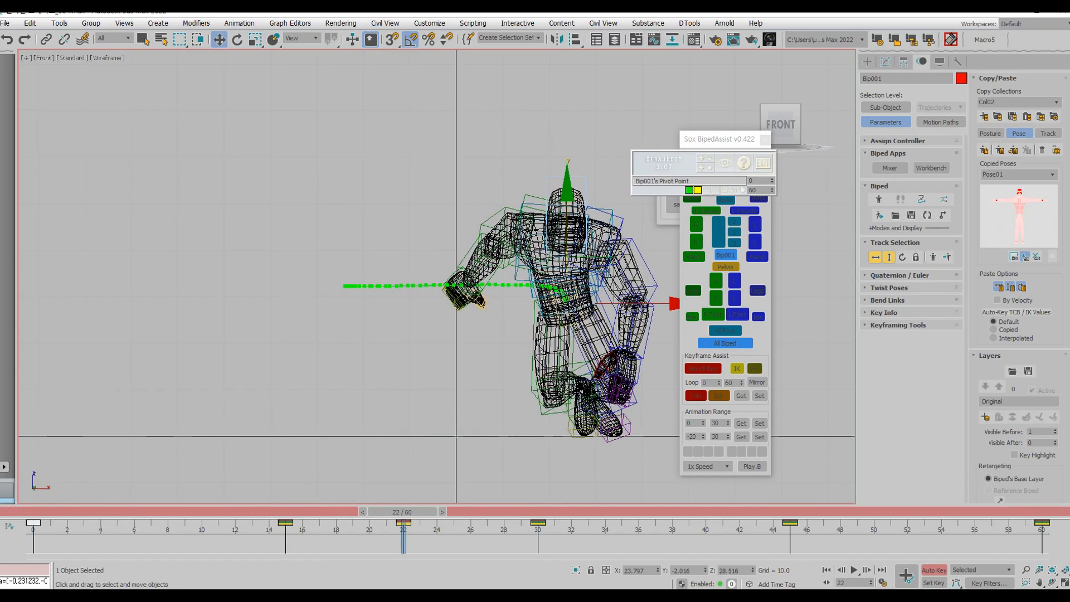
Play, scrub and step through the frames around frame 22 to examine the dip in the body's path.
key(slash)
drag(231, 512, 418, 509)
key(w)
key(comma)
key(comma)
key(comma)
key(comma)
key(comma)
key(comma)
key(comma)
Copy Bip001's key from frame 22 to frame 52.
drag(417, 510, 822, 511)
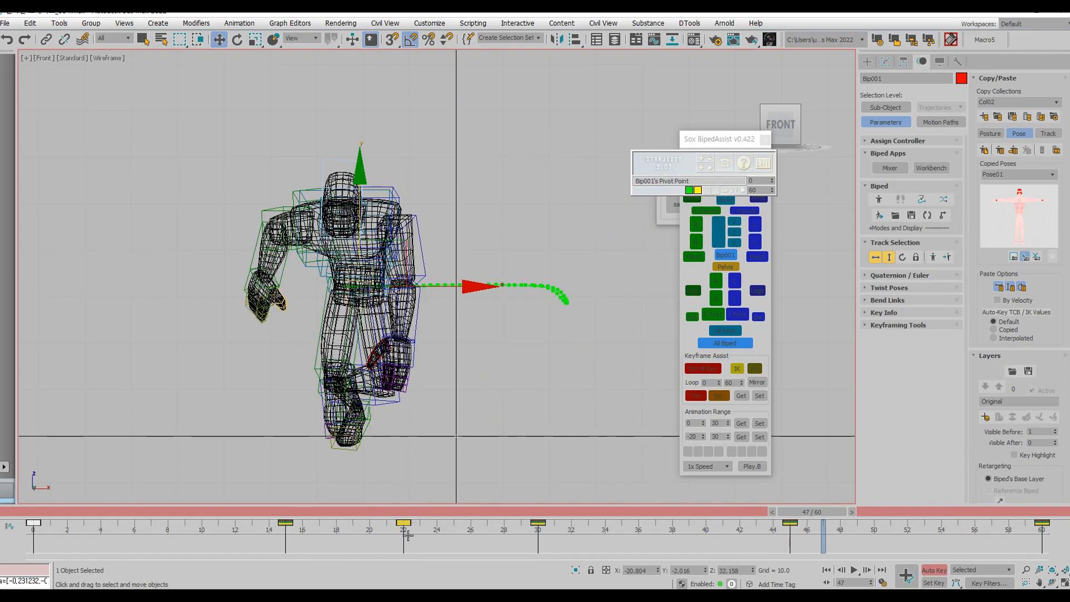
key(period)
key(period)
key(period)
key(period)
key(period)
shift+drag(405, 530, 714, 530)
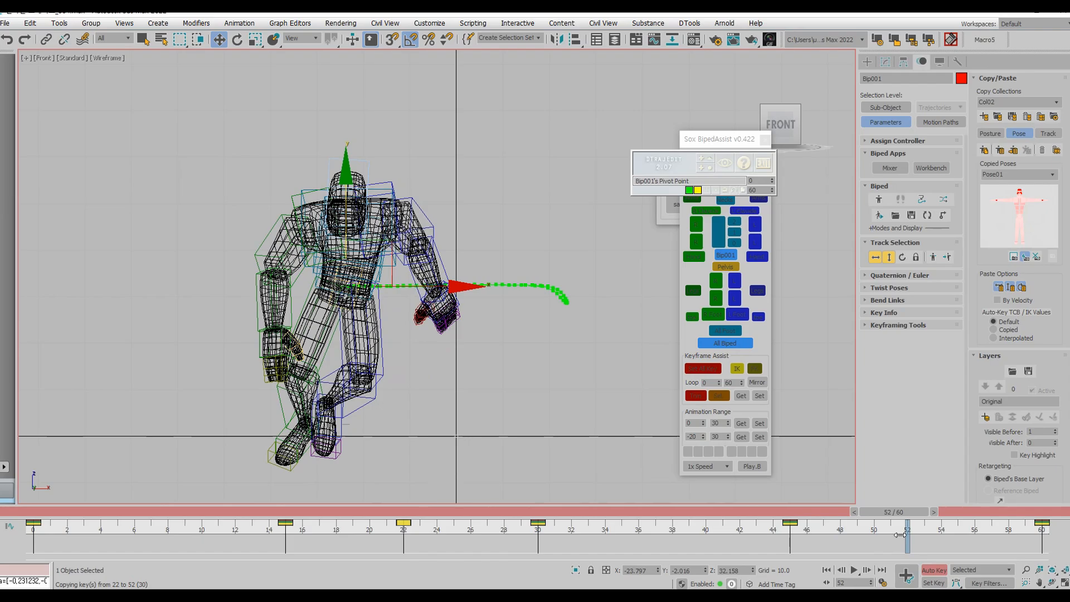
shift+drag(899, 535, 906, 528)
Restore shaded display and play the full cycle to check the body's vertical motion.
key(F3)
drag(527, 514, 1009, 511)
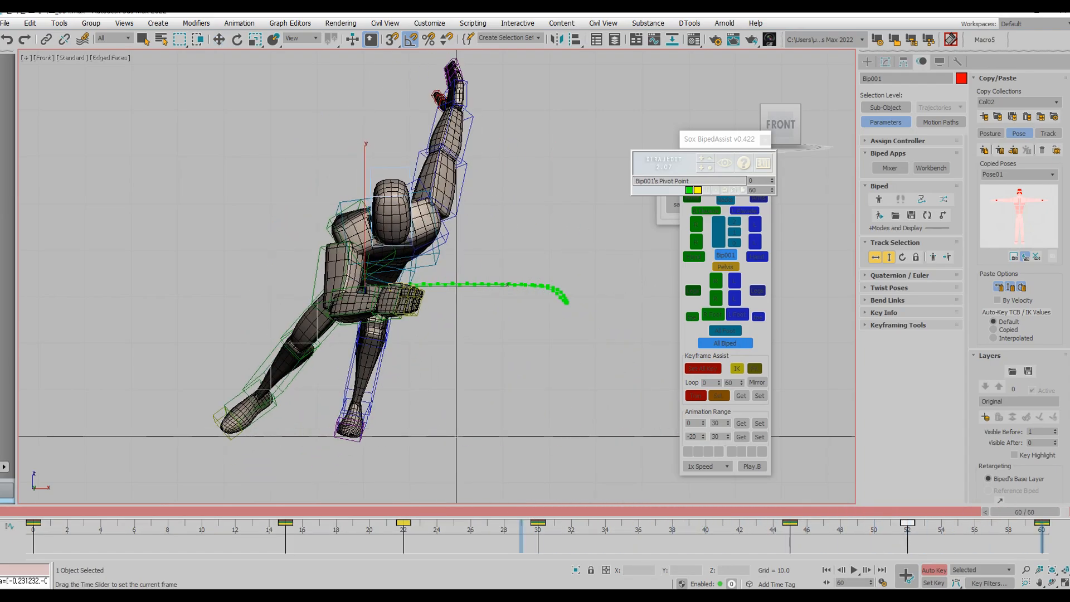
key(slash)
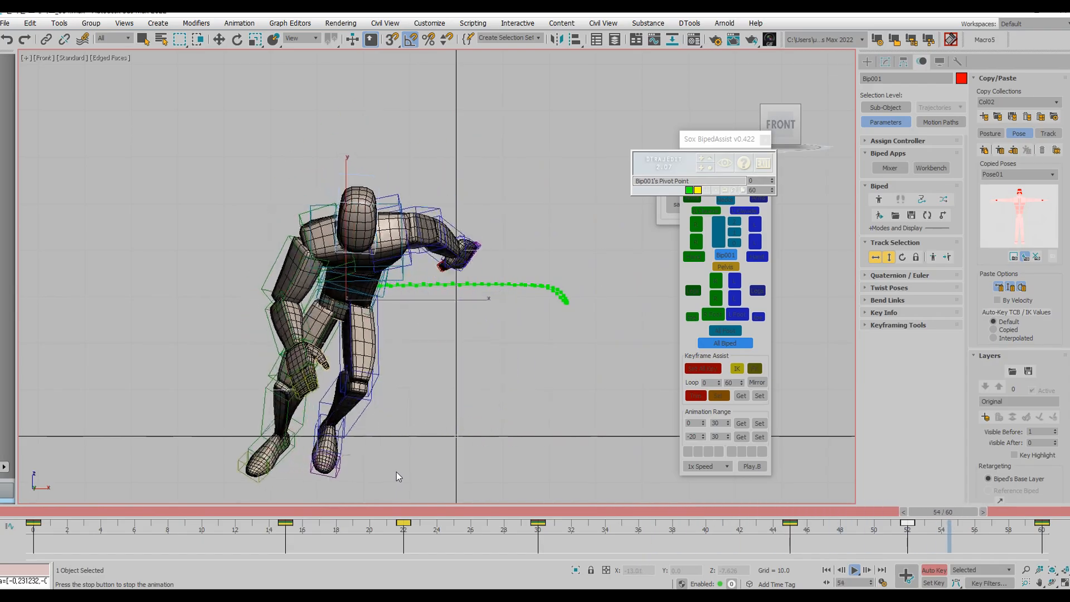
key(slash)
key(slash)
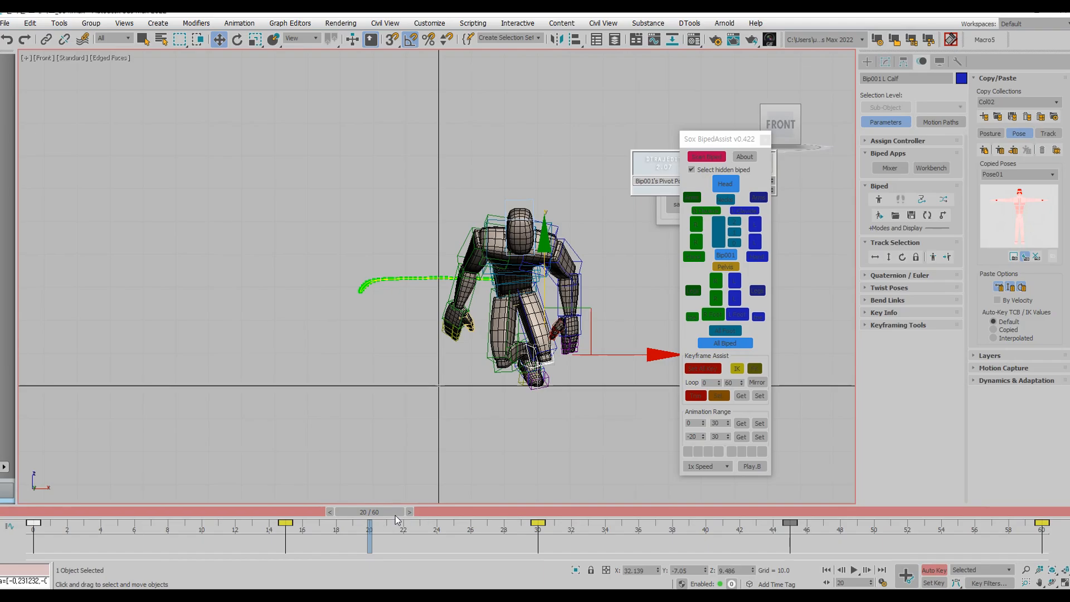
Adjust the arm rotations at frame 22, including the right upper arm, and select the right forearm.
drag(396, 515, 410, 513)
click(593, 273)
click(574, 267)
key(e)
key(Page_Up)
drag(519, 333, 437, 213)
click(389, 209)
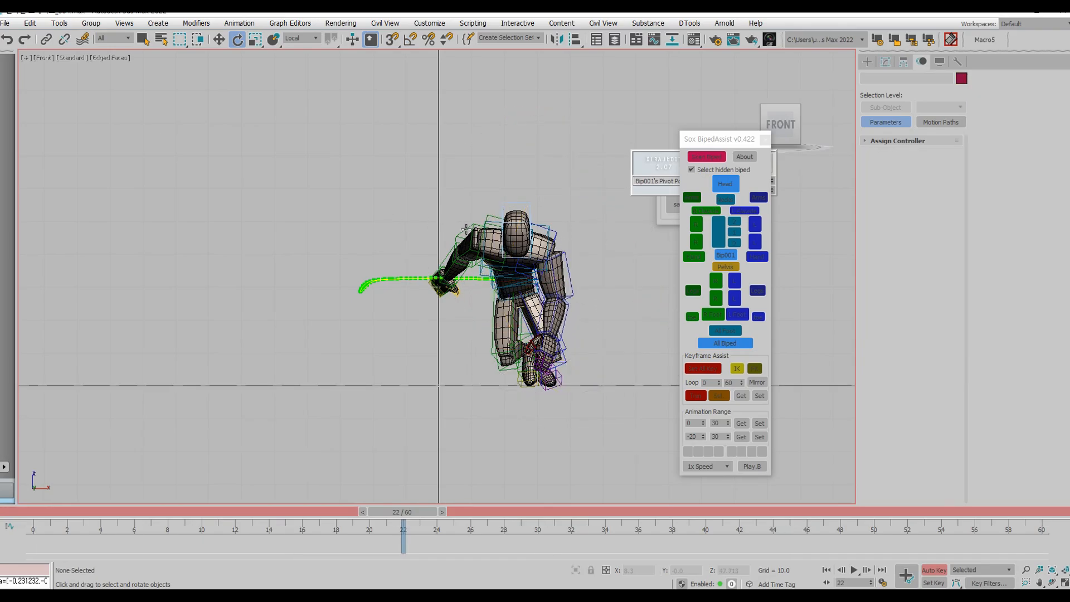
click(509, 251)
drag(509, 257, 524, 206)
key(Page_Down)
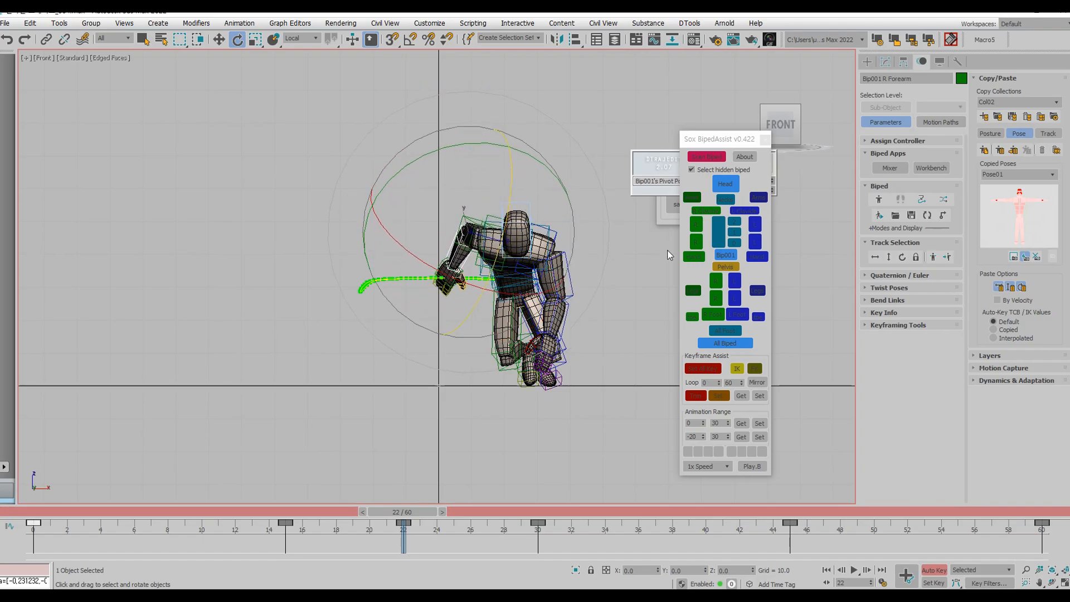
Rotate Bip001 at frame 22 to lean the body farther forward.
click(725, 254)
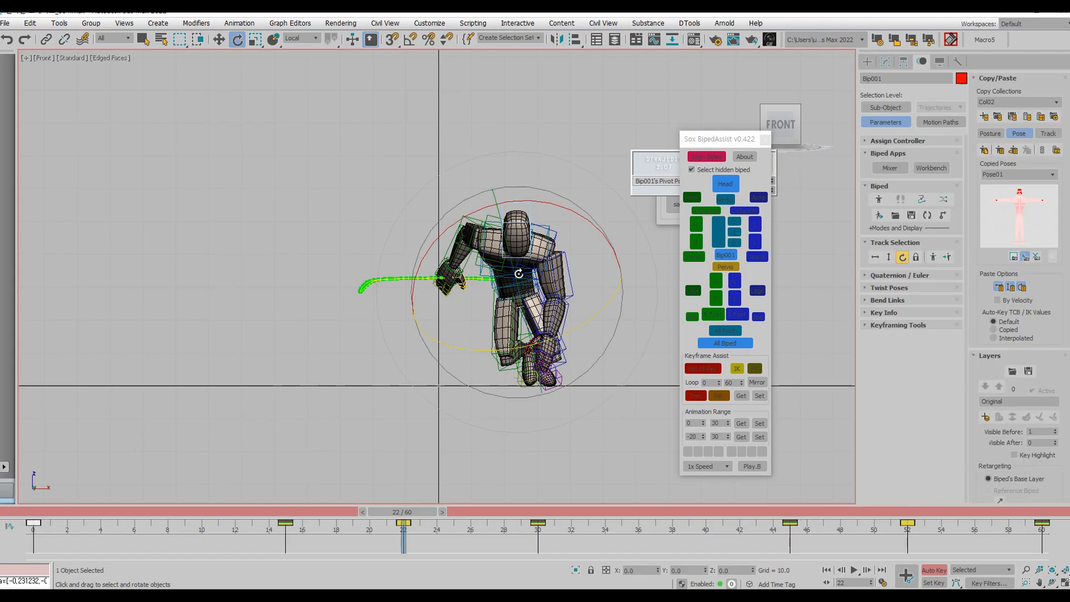
drag(522, 292, 604, 340)
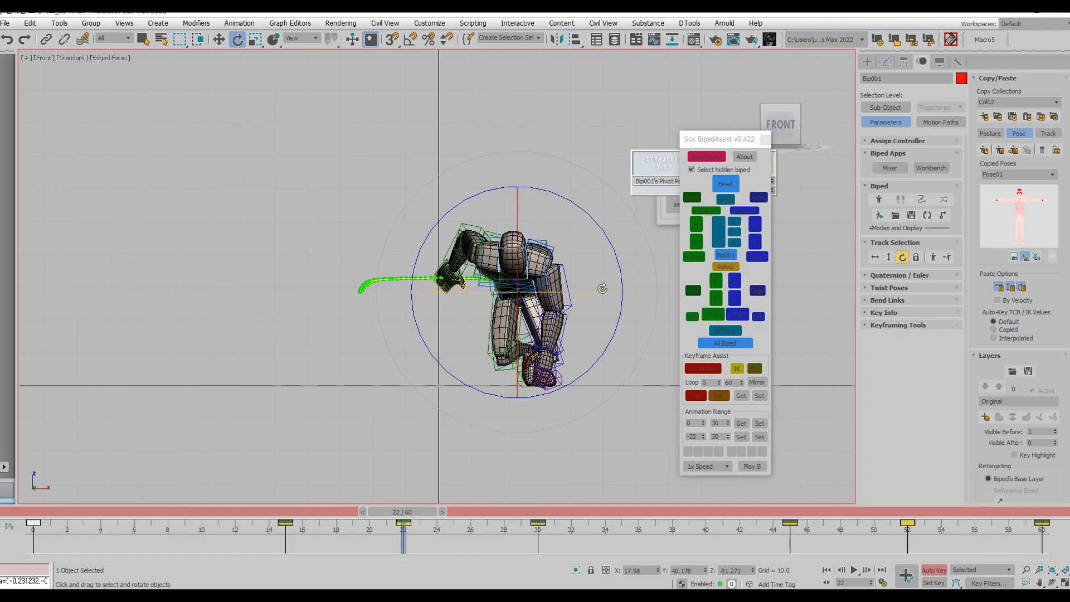
drag(547, 301, 557, 308)
Try rotating the middle spine segment at frame 22, and undo the rotation.
click(736, 232)
mouse_move(605, 313)
mouse_down()
mouse_move(618, 267)
mouse_move(599, 287)
mouse_up()
key(ctrl+z)
Rotate the upper spine segment Spine2 and the head at frame 22 to refine the push-off pose.
click(735, 221)
key(v)
key(Page_Up)
key(v)
key(Page_Down)
drag(600, 320, 602, 313)
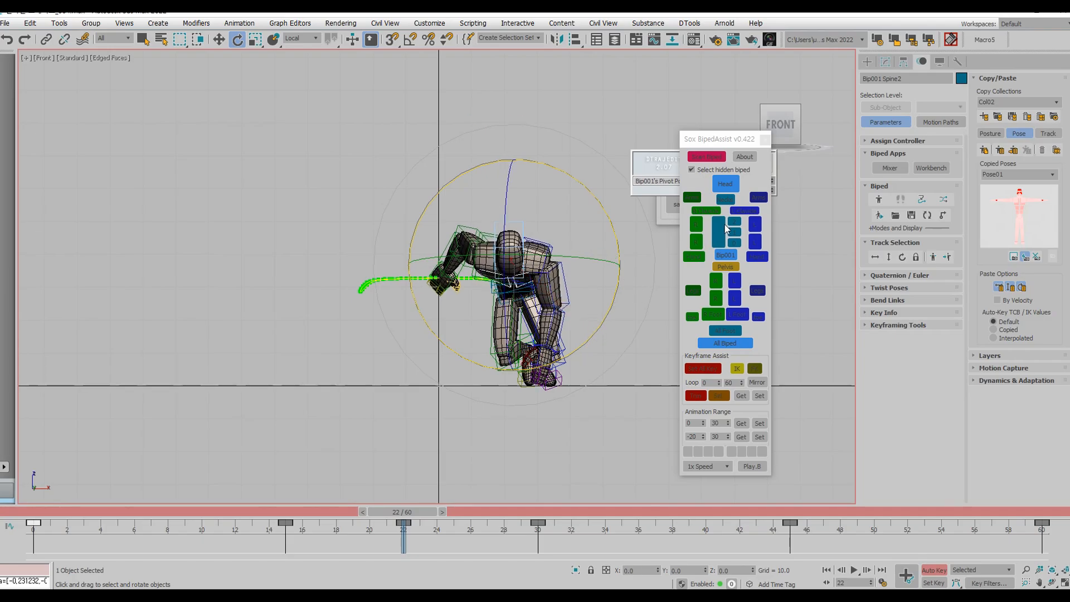
click(725, 183)
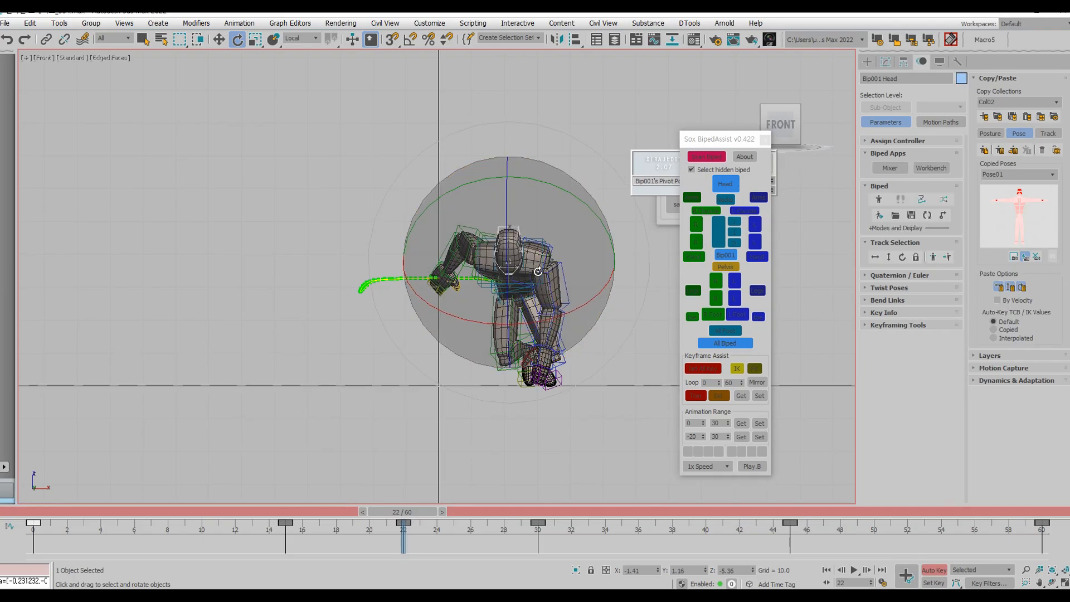
drag(244, 513, 402, 504)
key(e)
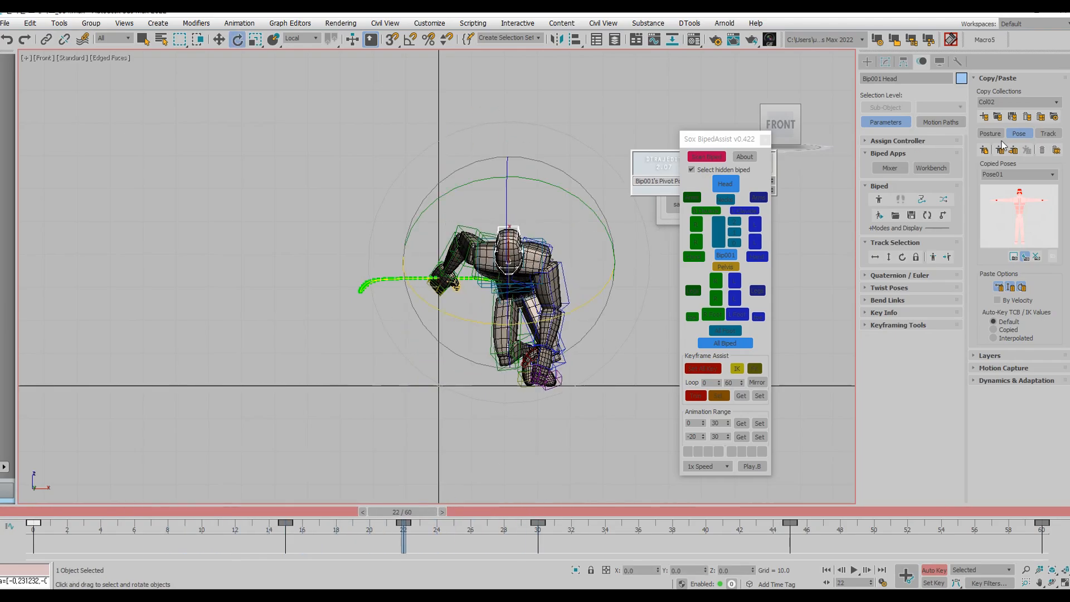
Copy the biped's full pose at frame 22 and paste it opposite at frame 52.
click(985, 149)
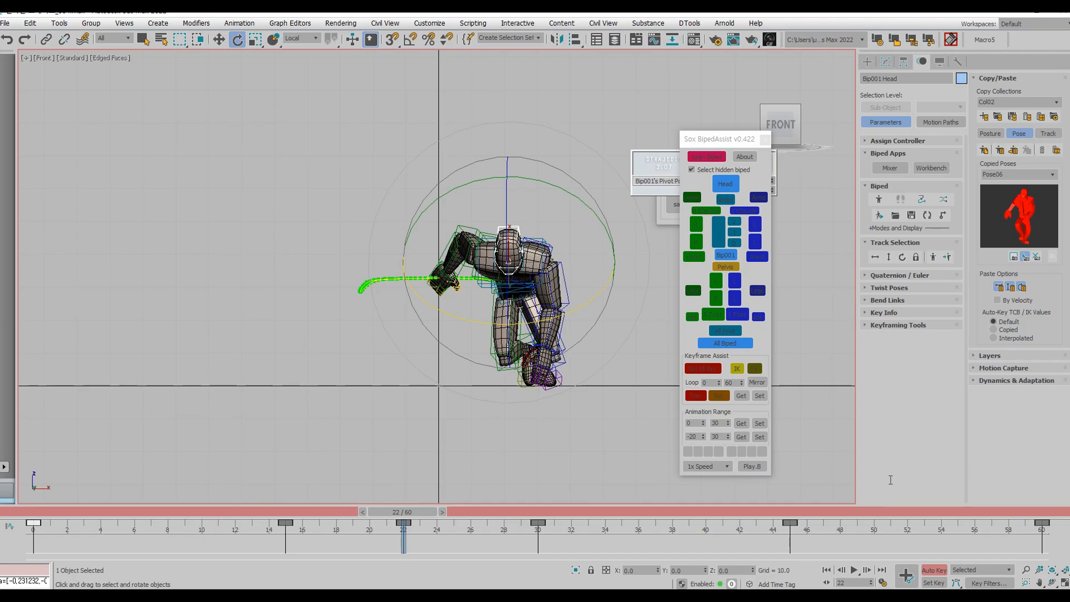
click(293, 513)
key(period)
key(period)
key(period)
key(period)
key(period)
key(period)
key(period)
click(795, 511)
key(period)
key(period)
key(period)
key(period)
key(period)
key(period)
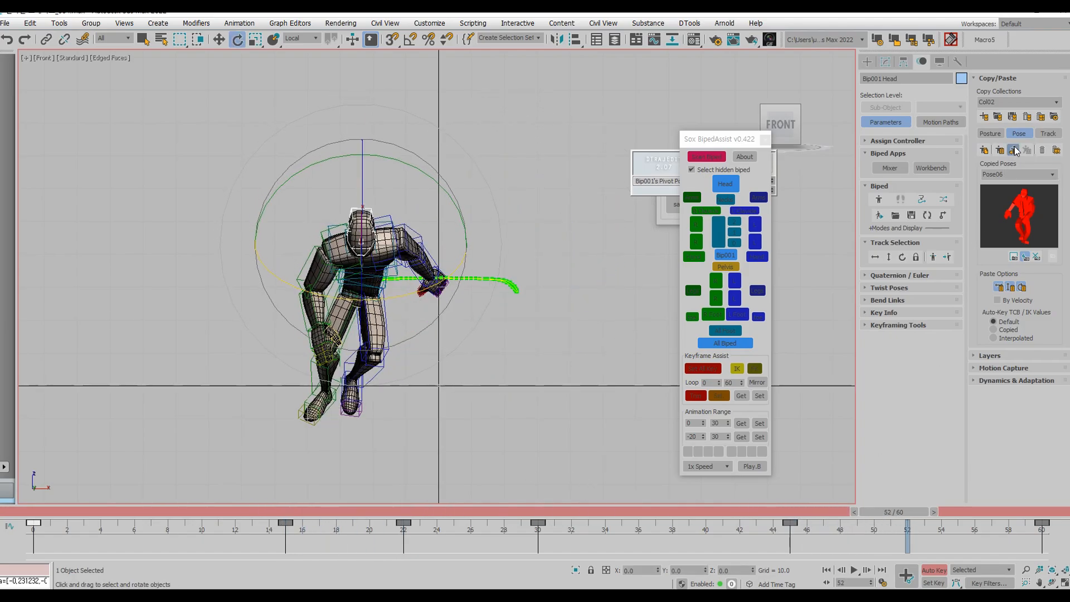
click(1014, 147)
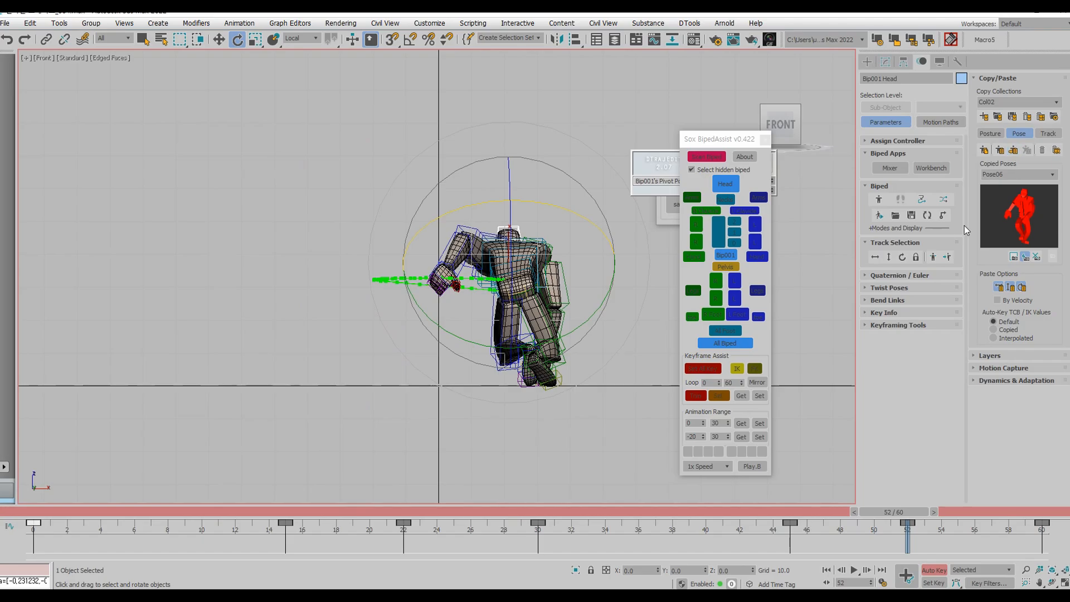
drag(287, 513, 410, 515)
key(e)
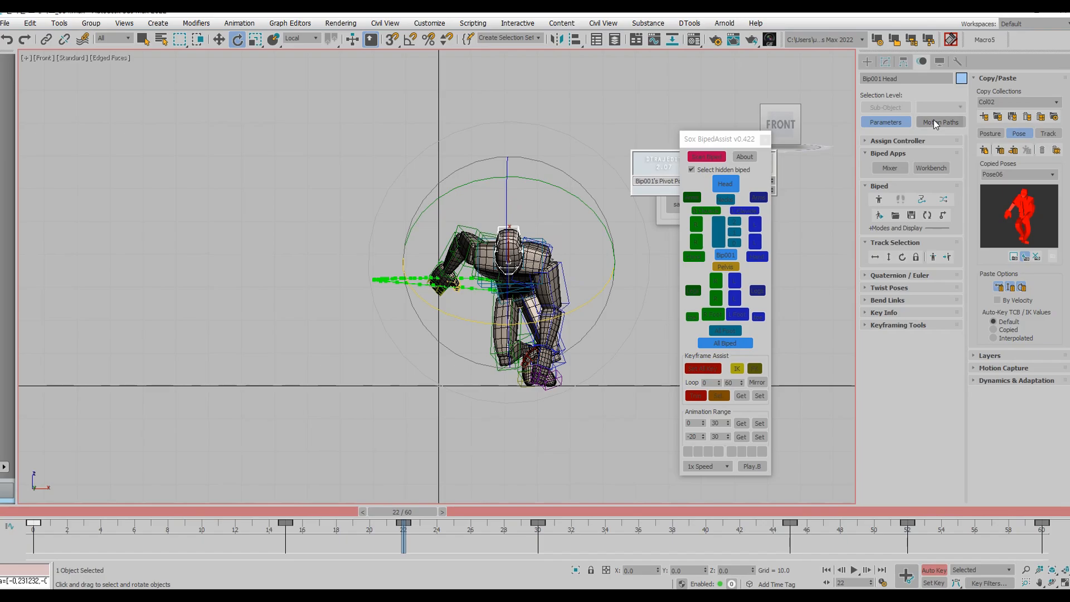
click(910, 511)
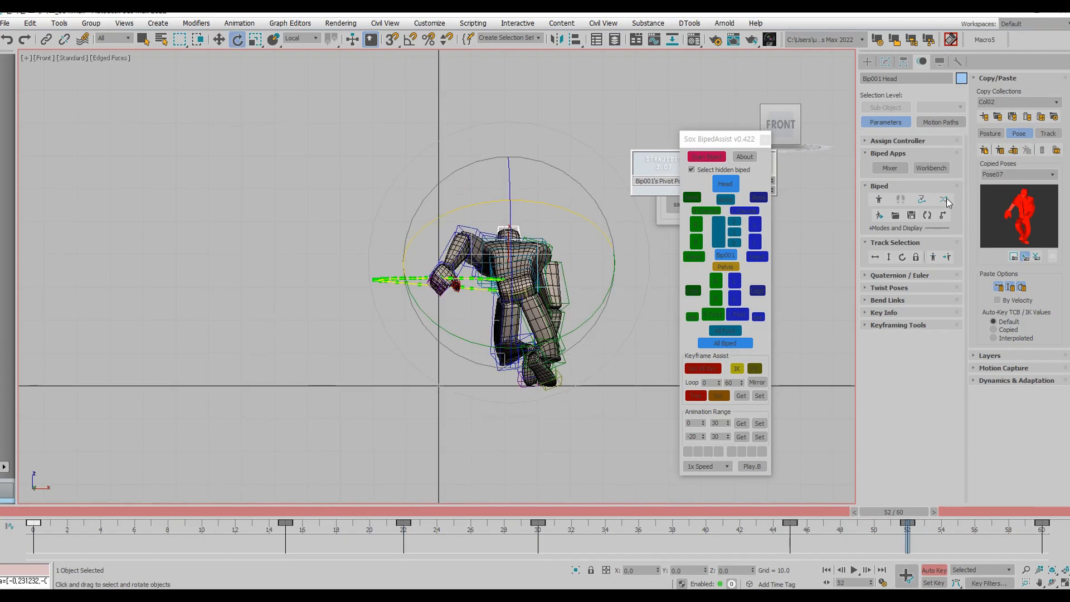
At frame 52, set Bip001's X position to -23.797 and rotate the body with angle snap to face forward.
click(875, 257)
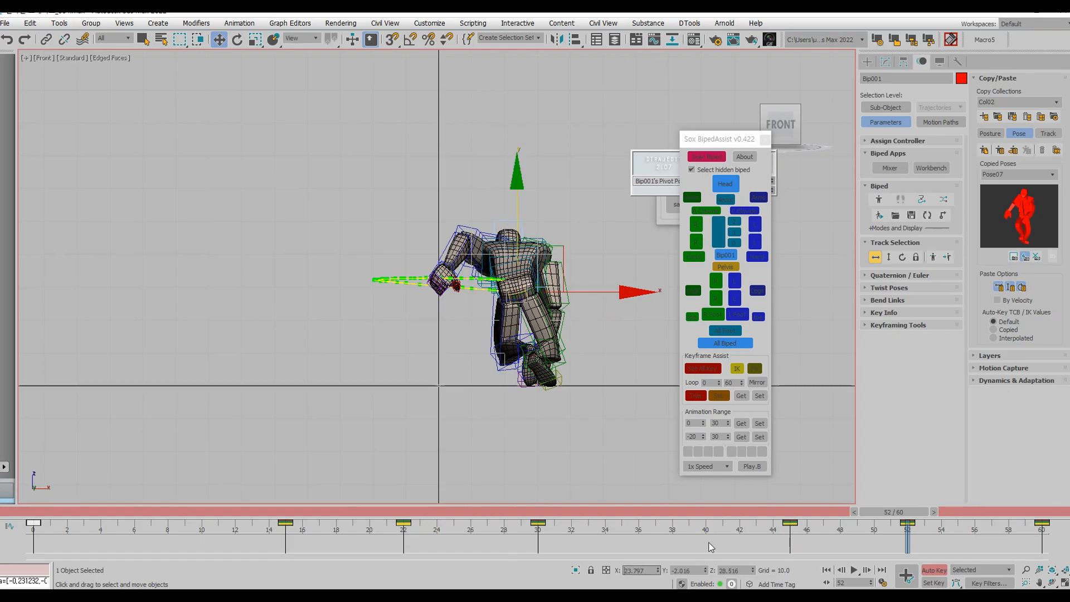
click(625, 571)
text(-)
key(Return)
middle_drag(597, 215, 594, 225)
key(e)
key(a)
drag(410, 334, 330, 301)
Scrub and play the cycle to check how the mirrored push-off pose at frame 52 flows.
drag(416, 511, 761, 514)
key(/)
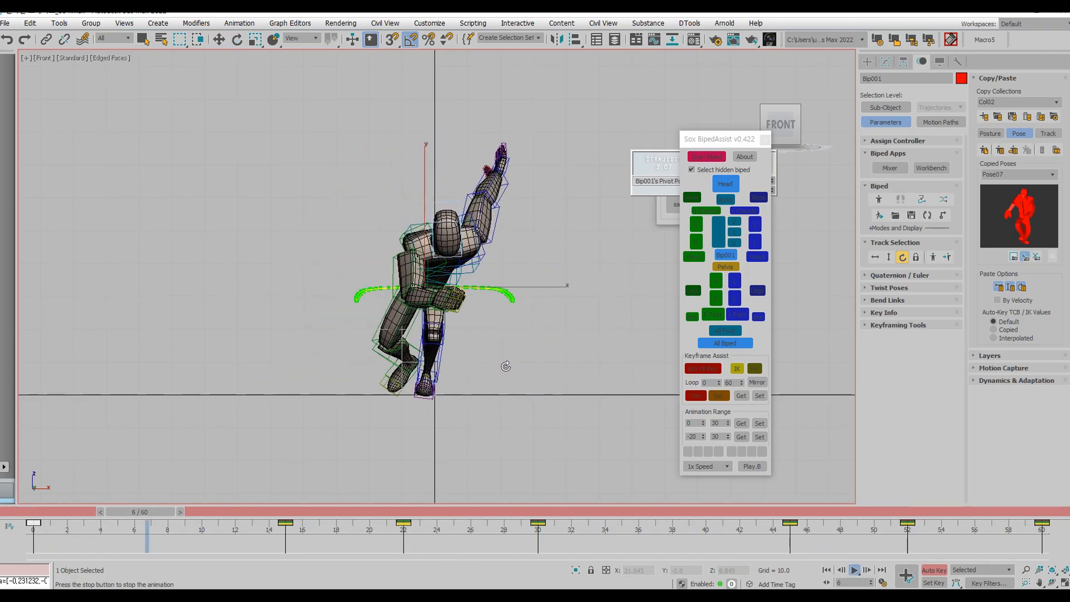
key(slash)
key(e)
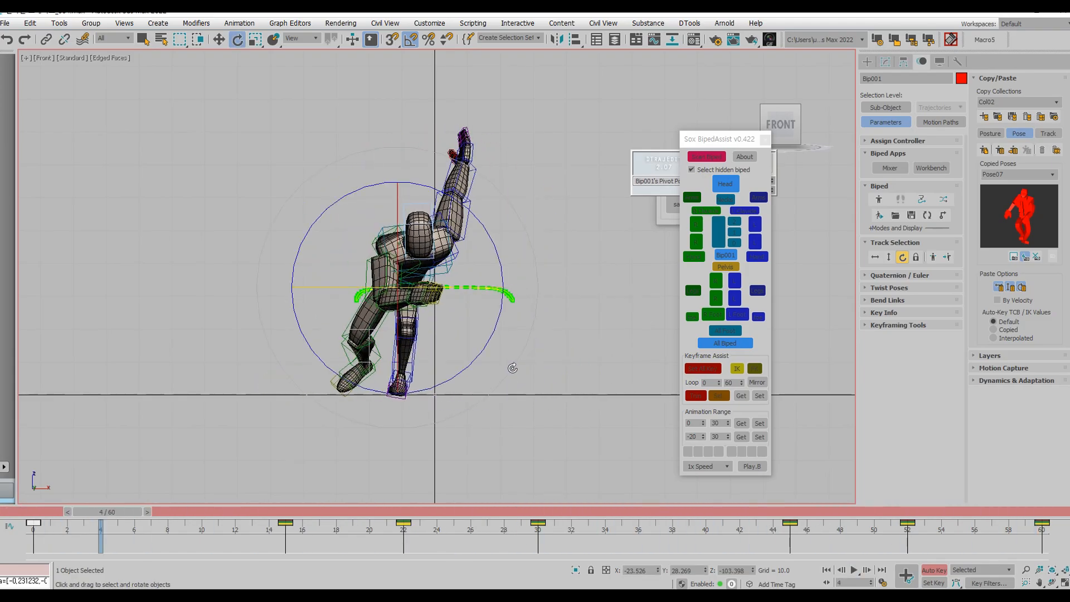
Rotate the right upper arm at frame 8 to shape its downward swing.
drag(106, 512, 28, 513)
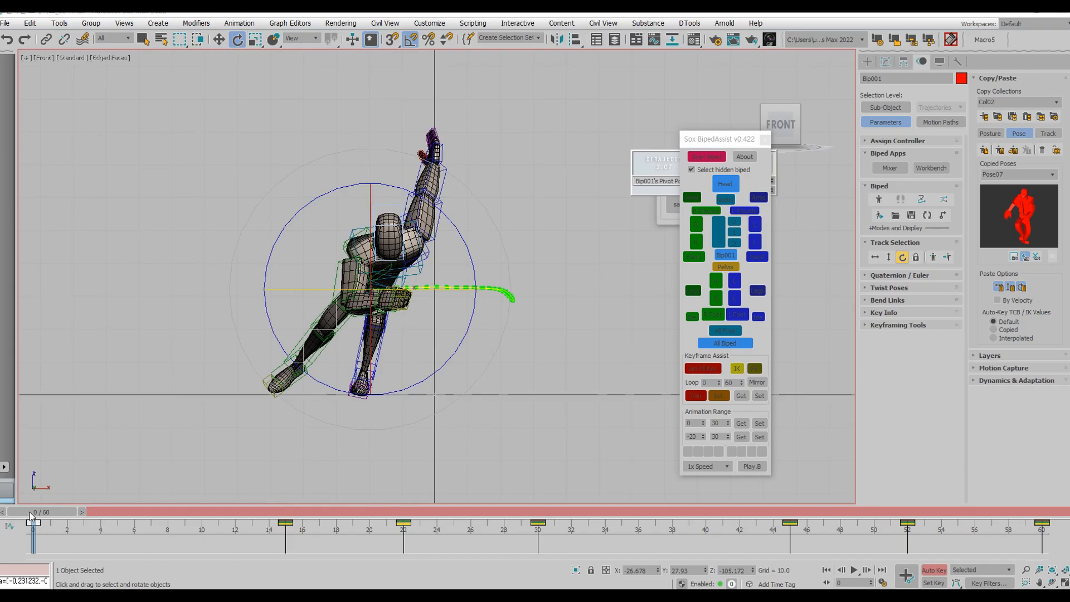
drag(32, 512, 160, 520)
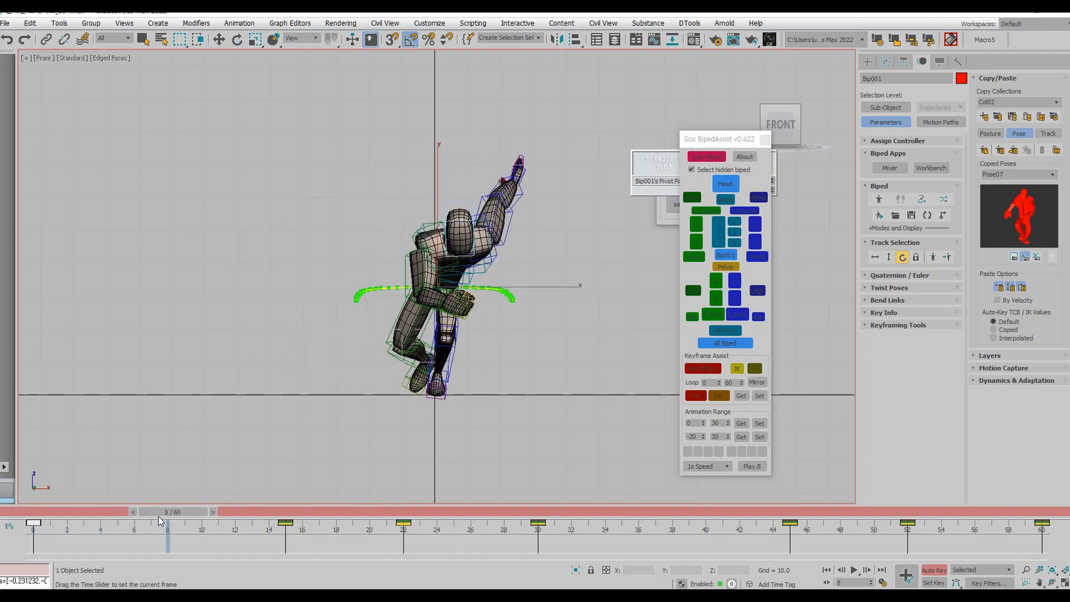
key(e)
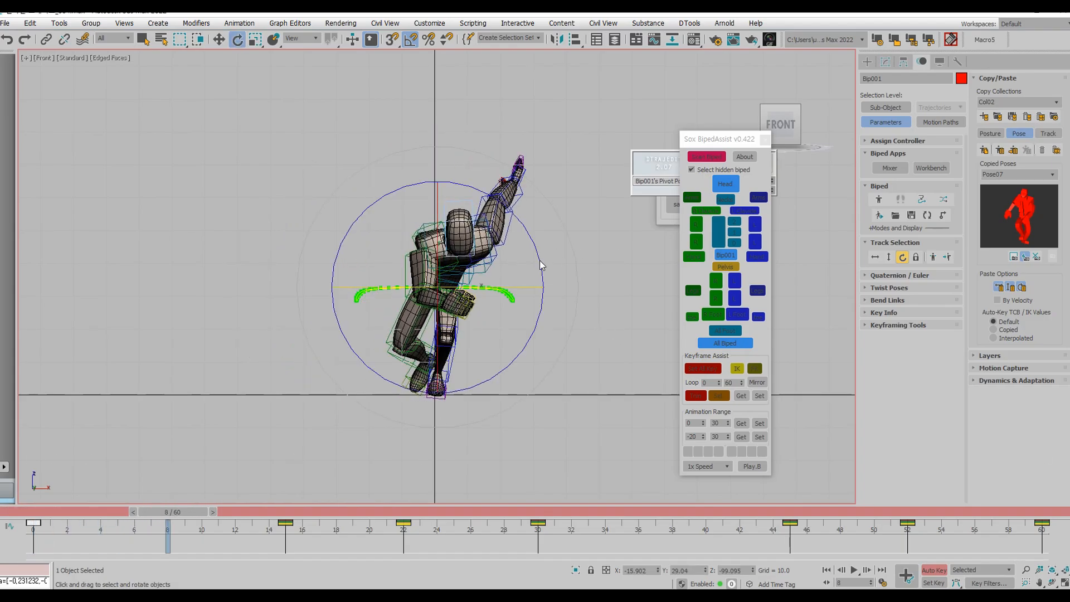
click(696, 224)
mouse_move(478, 292)
mouse_down()
mouse_move(464, 314)
mouse_move(468, 305)
mouse_up()
Rotate the right upper arm about 36.5 degrees around its Z axis at frame 15, and play back the swing.
key(period)
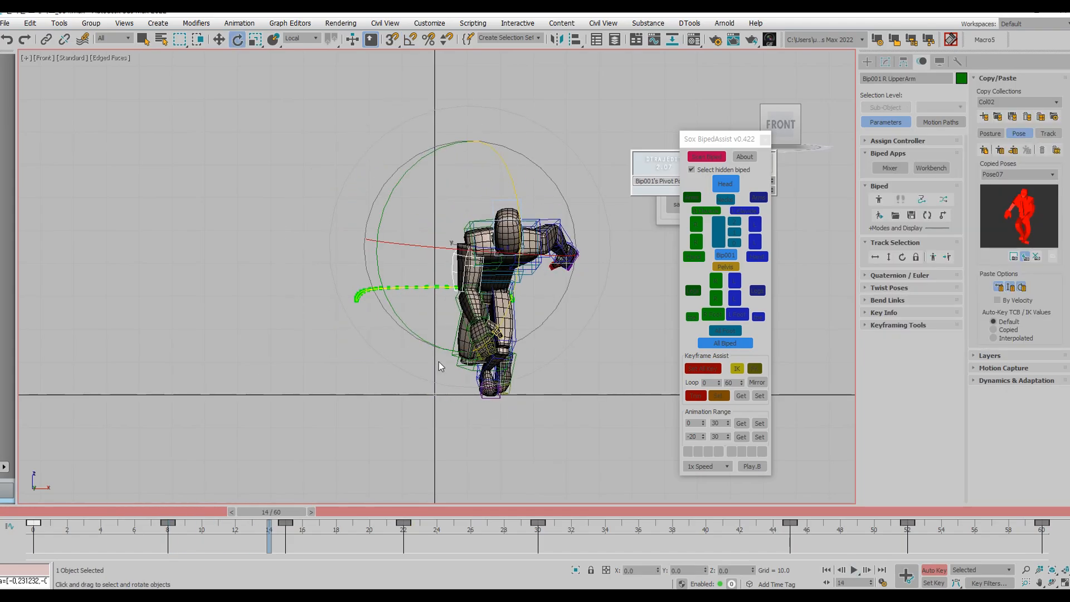
drag(440, 362, 501, 328)
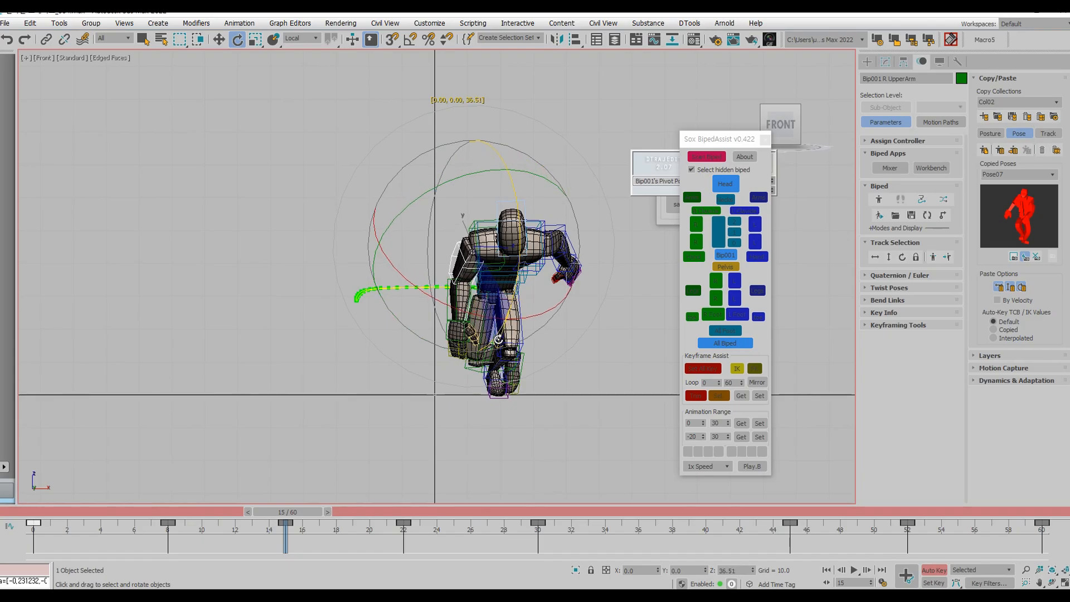
key(slash)
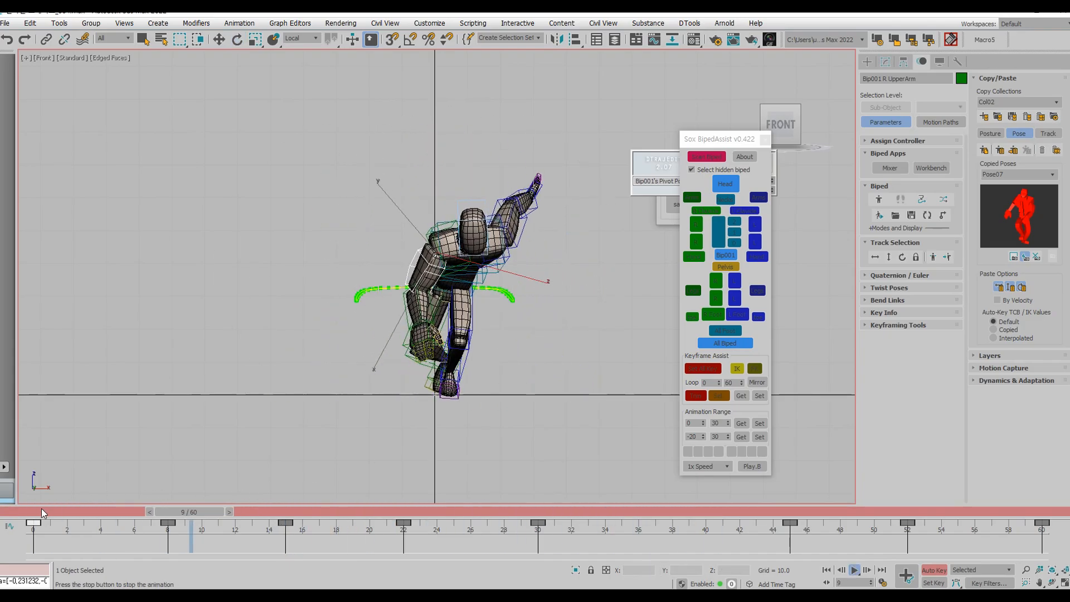
key(slash)
Refine the right upper arm's rotation at frame 8 and play the swing again.
key(comma)
key(comma)
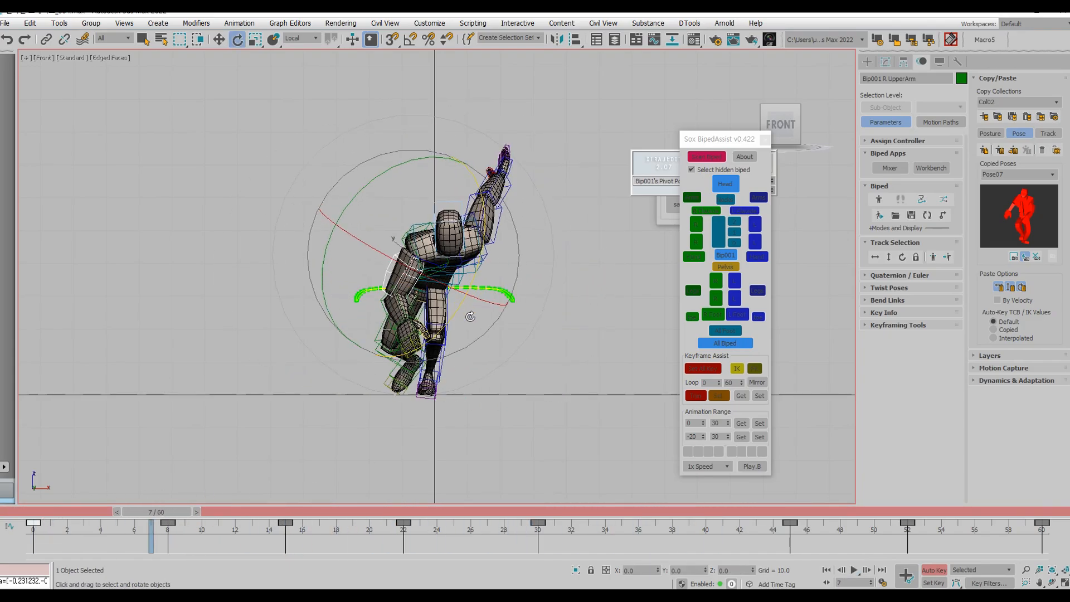
drag(503, 296, 462, 302)
key(slash)
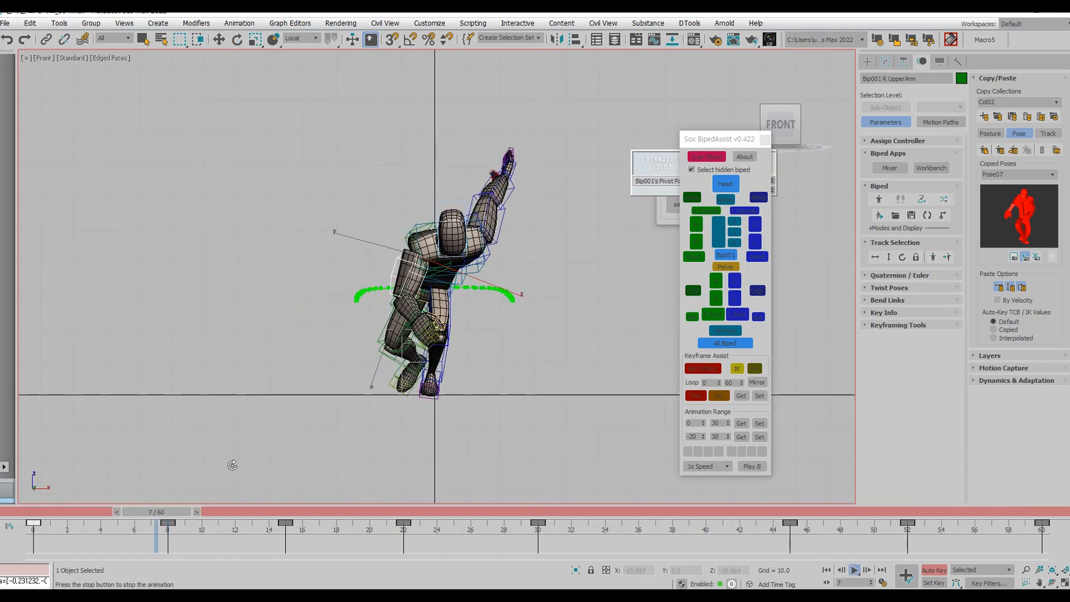
key(slash)
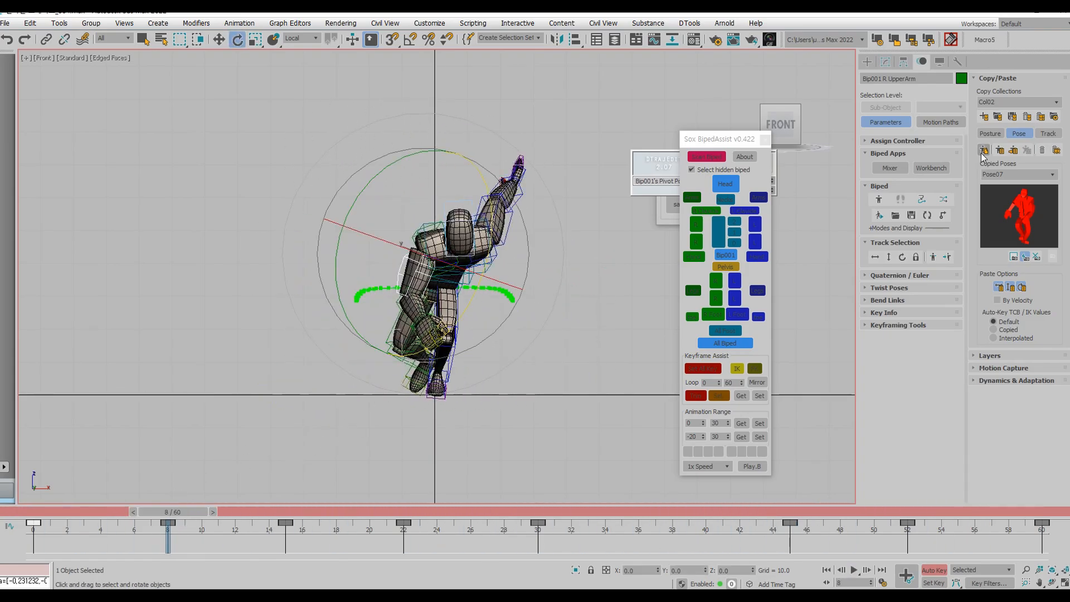
Copy the right arm's posture at frame 8 and paste it opposite onto the left arm at frame 38.
click(988, 133)
click(540, 512)
key(e)
drag(546, 513, 672, 513)
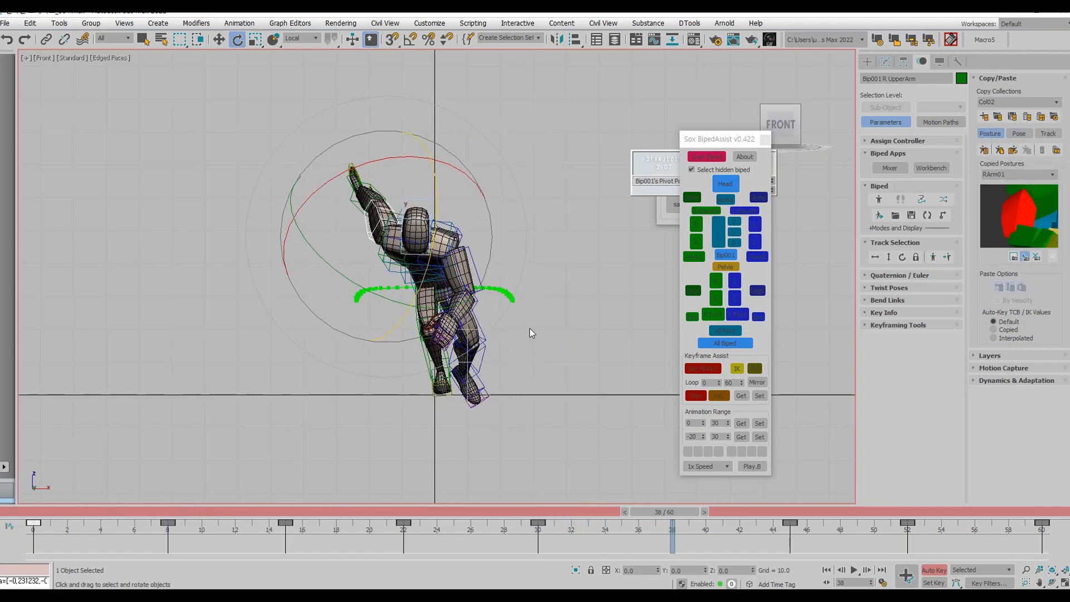
click(563, 263)
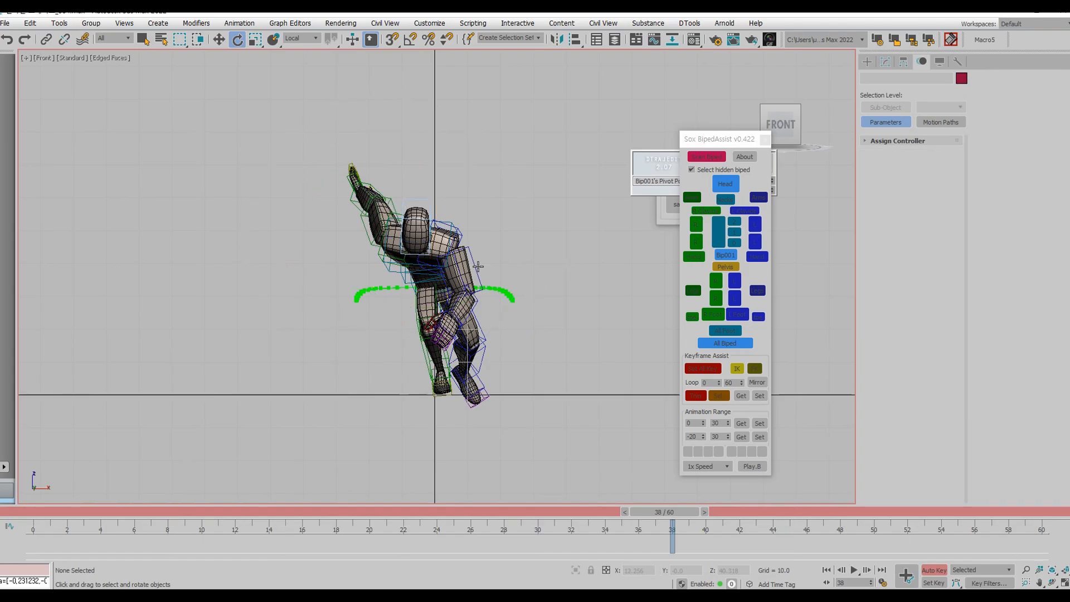
click(477, 264)
Copy the right arm's posture at frame 15 and paste it opposite at frame 45.
drag(391, 505, 286, 512)
click(696, 224)
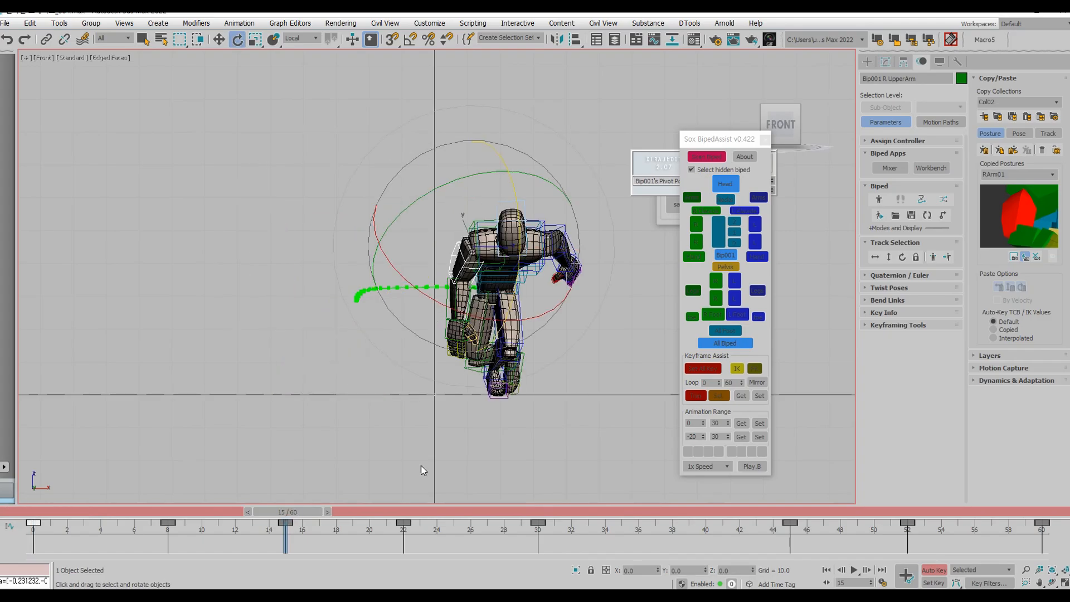
click(985, 150)
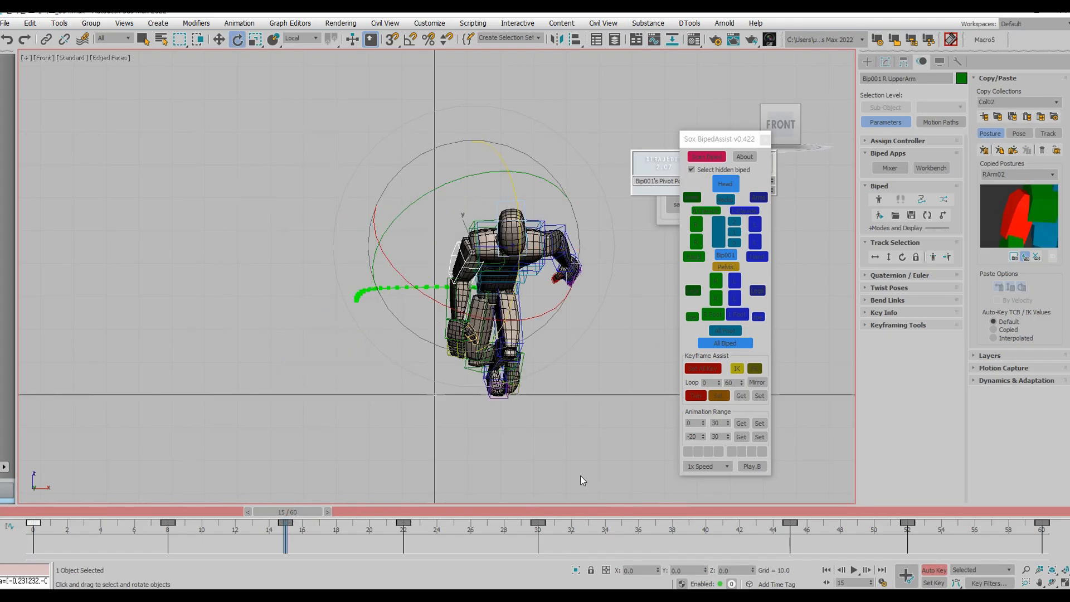
click(552, 512)
click(780, 512)
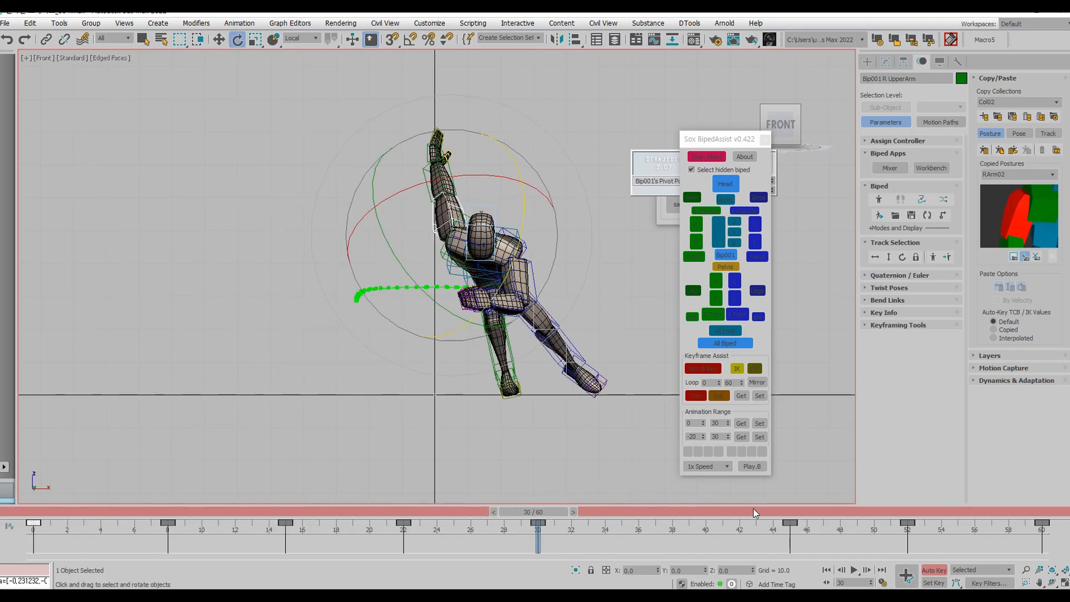
click(1013, 150)
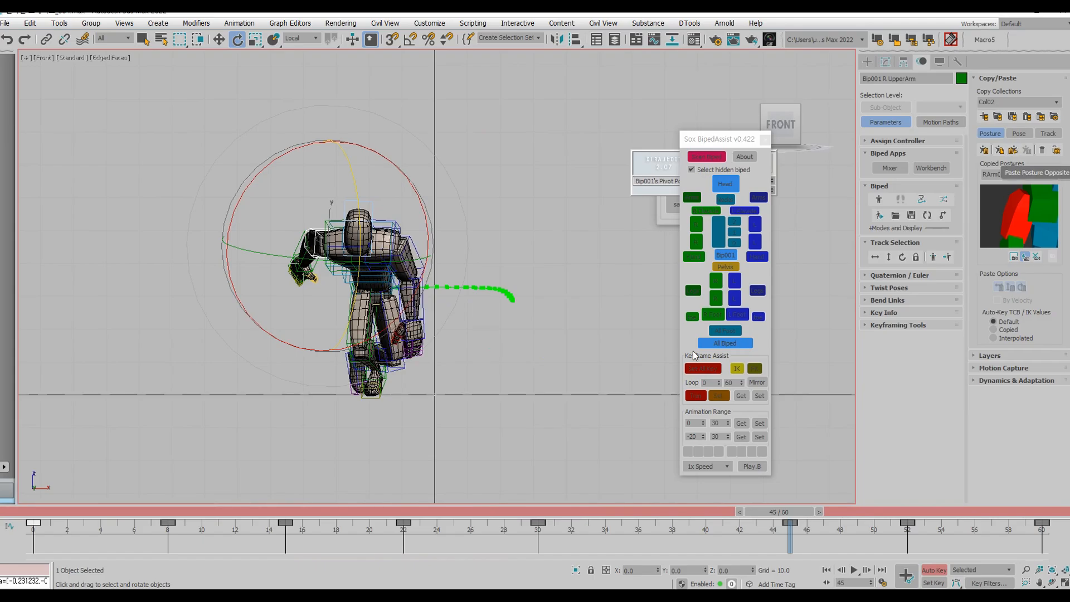
Play the full cycle to check the mirrored arm swings.
key(/)
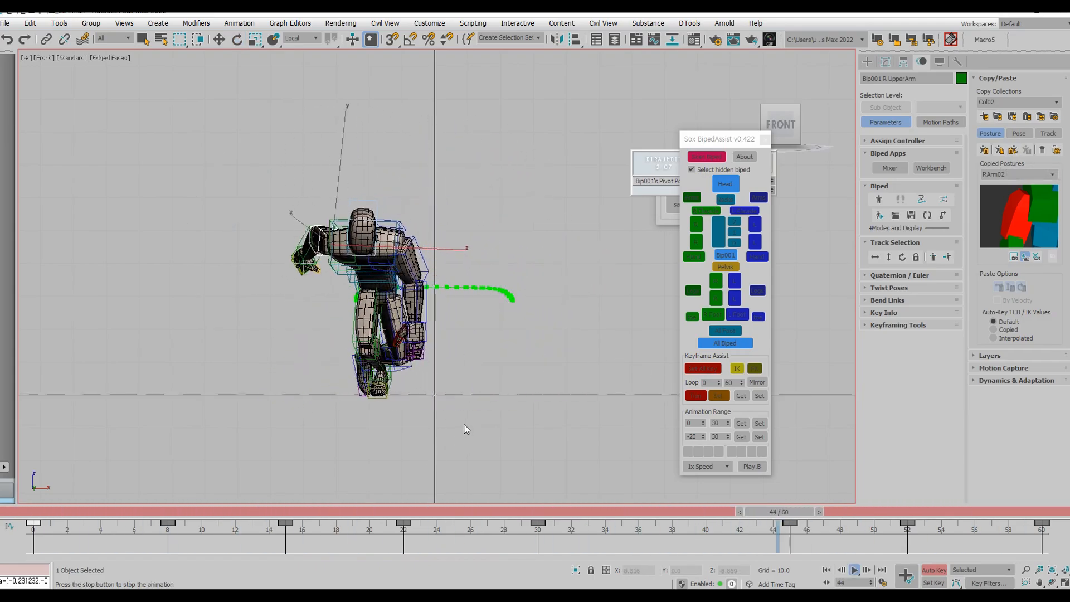
key(/)
key(e)
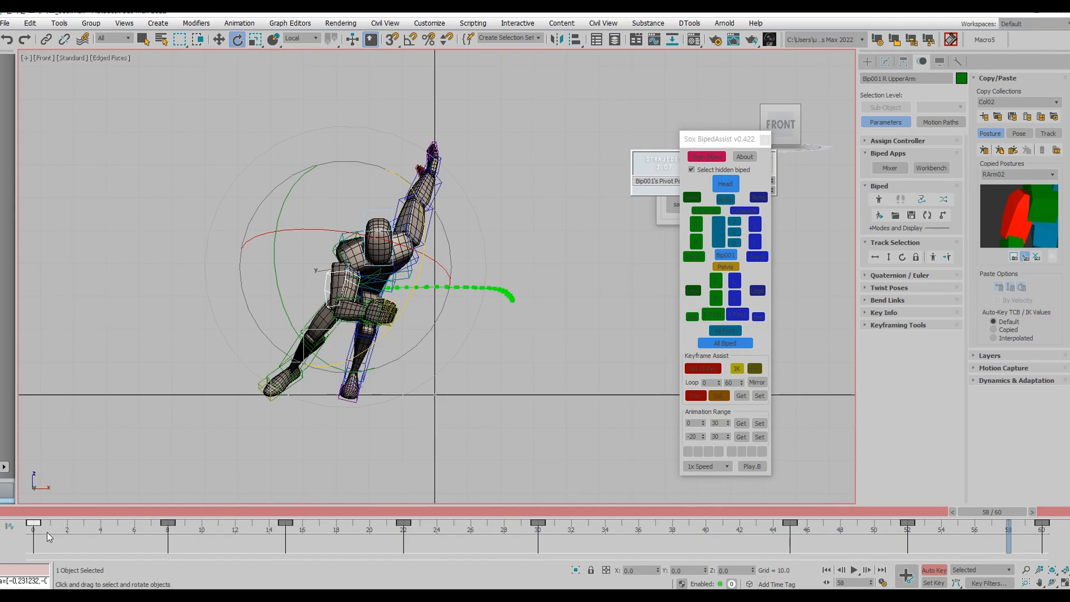
Rotate the right thigh at frame 7 to adjust the recovering leg.
drag(38, 513, 158, 513)
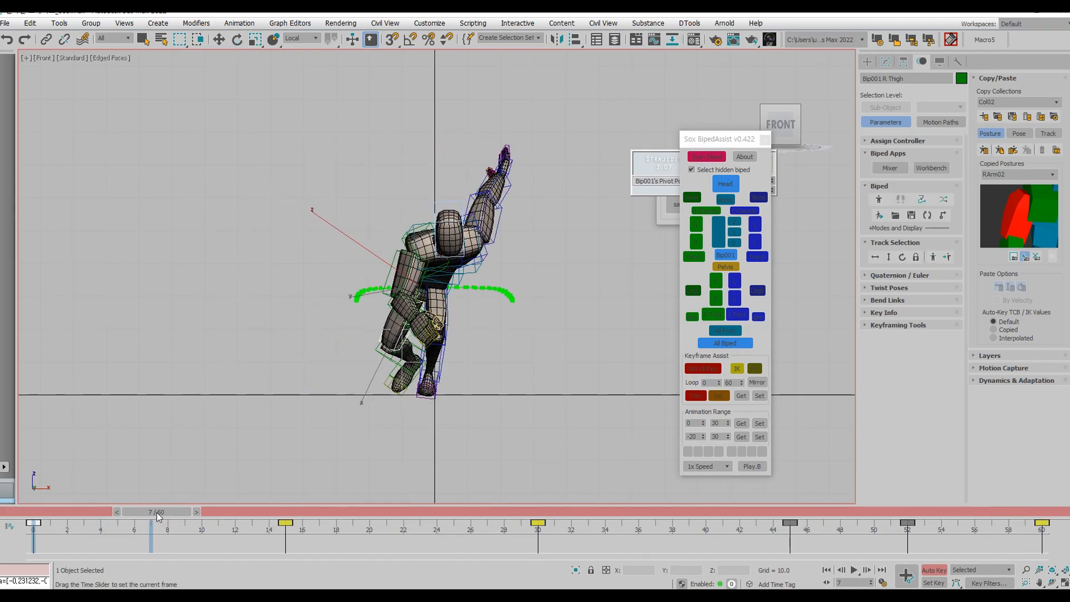
key(e)
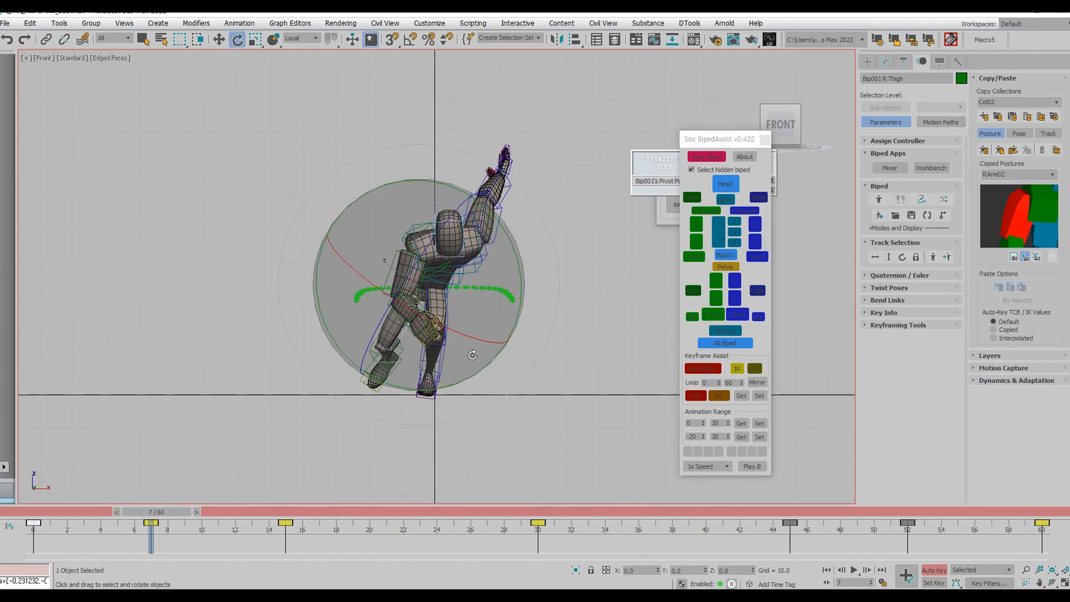
mouse_move(422, 369)
mouse_down()
mouse_move(460, 350)
mouse_move(493, 352)
mouse_up()
Move and rotate the right foot at frame 7 to bring the trailing leg in behind the body.
click(714, 316)
key(w)
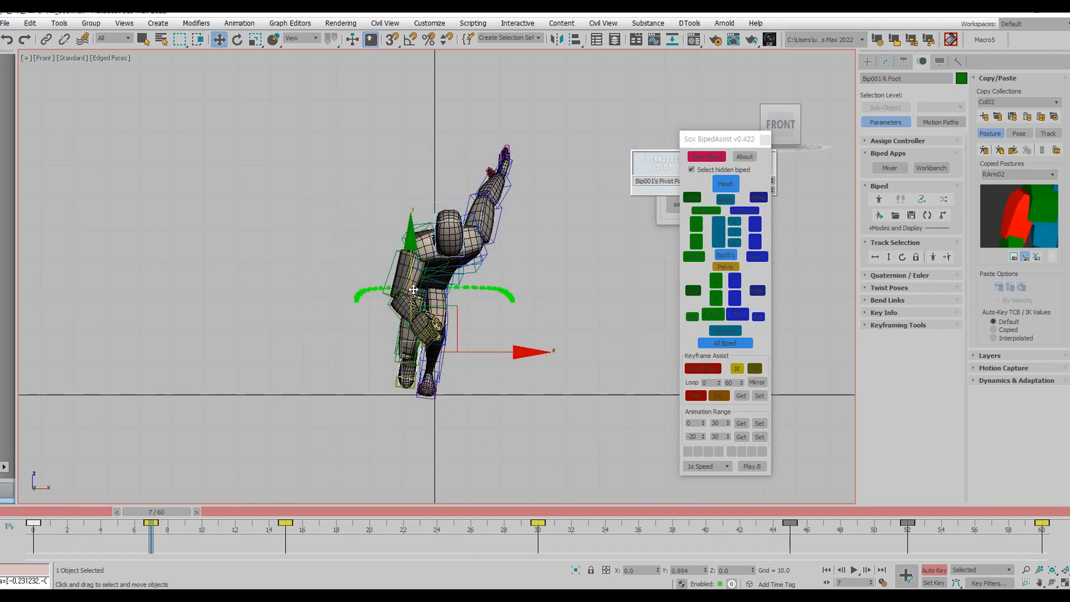
key(e)
drag(431, 357, 438, 346)
Scrub through the opening frames to check the right leg's recovery path.
drag(54, 511, 181, 513)
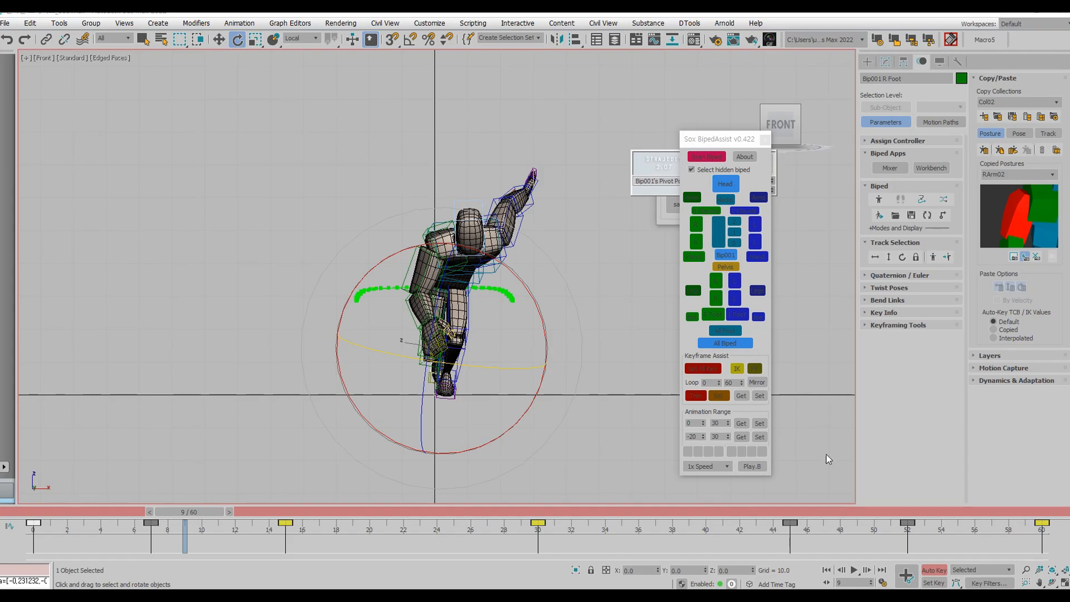
key(Home)
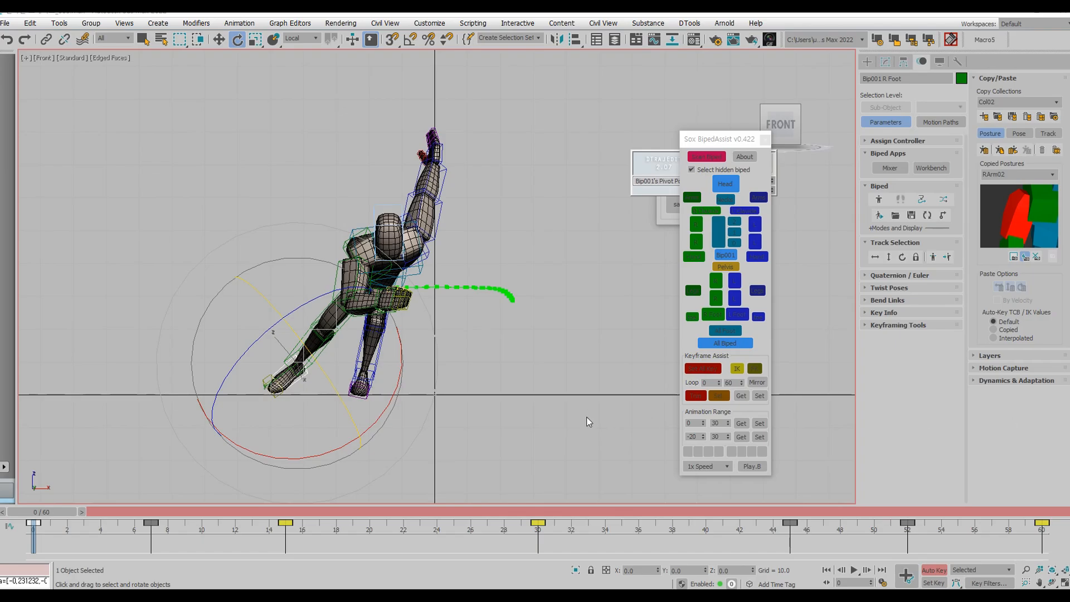
middle_drag(599, 422, 615, 422)
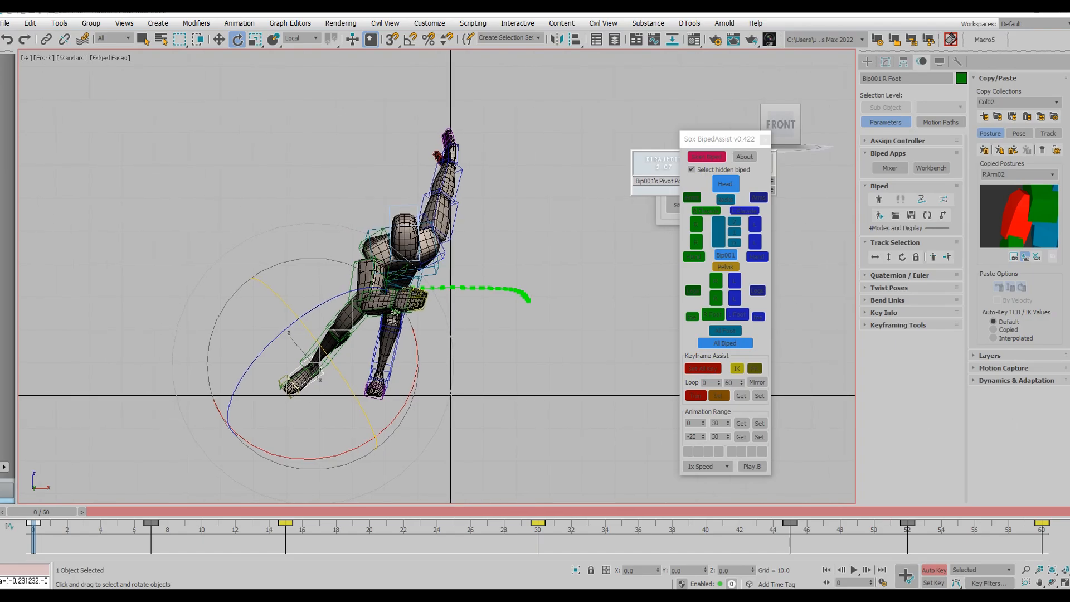
drag(14, 509, 108, 519)
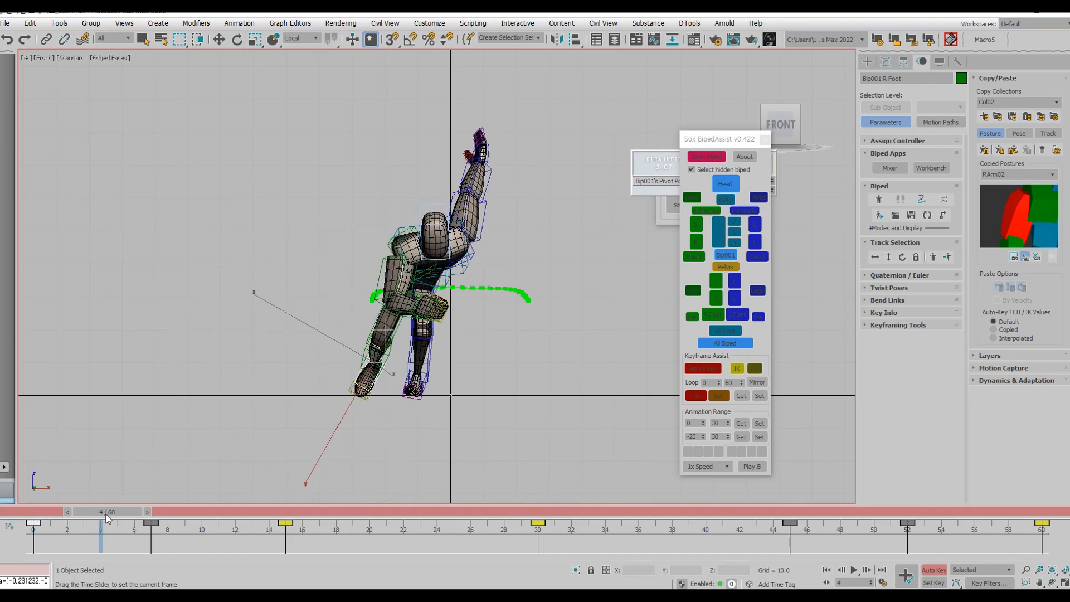
Move the right foot farther out to the side at frame 4 to extend the trailing leg.
drag(423, 329, 399, 323)
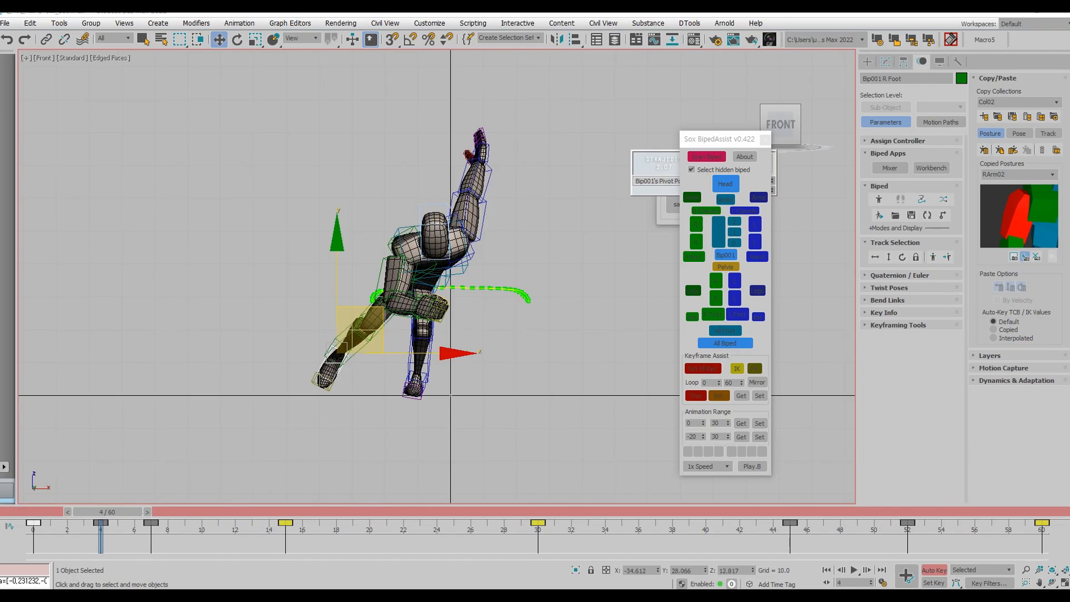
key(comma)
key(period)
key(period)
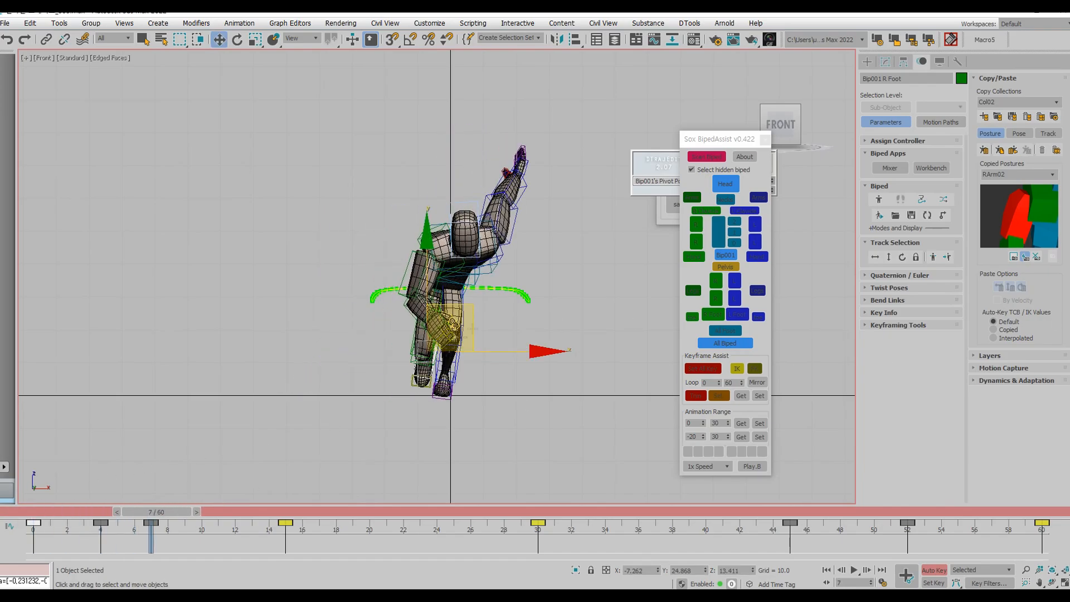
Move and rotate the right foot and leg at frame 7 so the recovering leg follows through.
drag(524, 344, 520, 349)
click(404, 365)
drag(494, 379, 486, 390)
click(411, 333)
drag(529, 338, 529, 312)
click(426, 368)
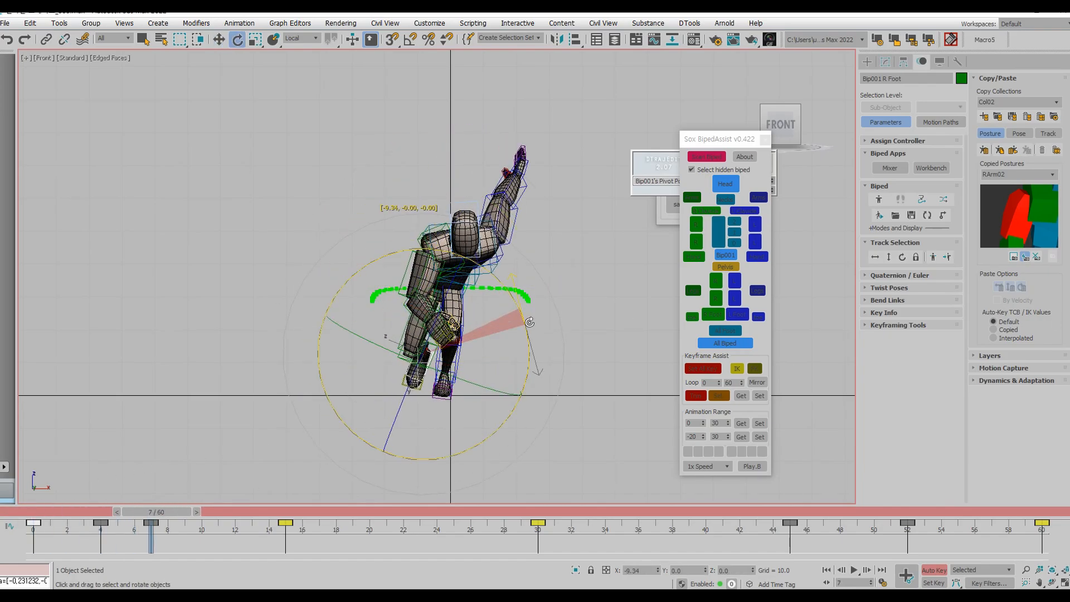
Shift the right leg's recovery key from frame 7 to frame 8 and rotate the right thigh at frame 15.
drag(39, 511, 287, 512)
key(e)
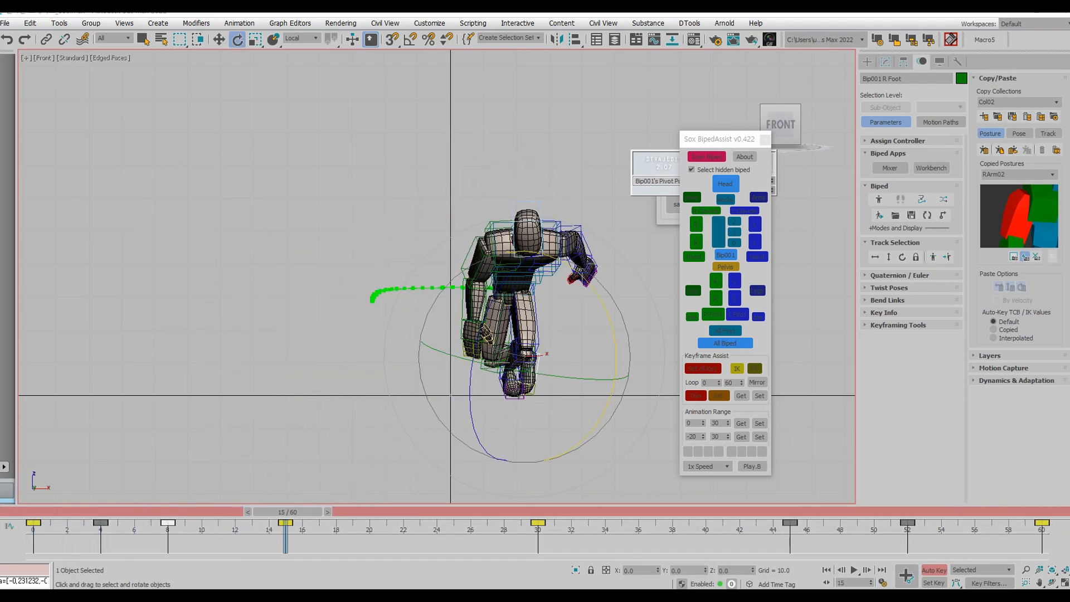
middle_drag(645, 334, 640, 343)
key(Page_Up)
key(Page_Up)
drag(519, 307, 557, 323)
key(Page_Down)
key(Page_Down)
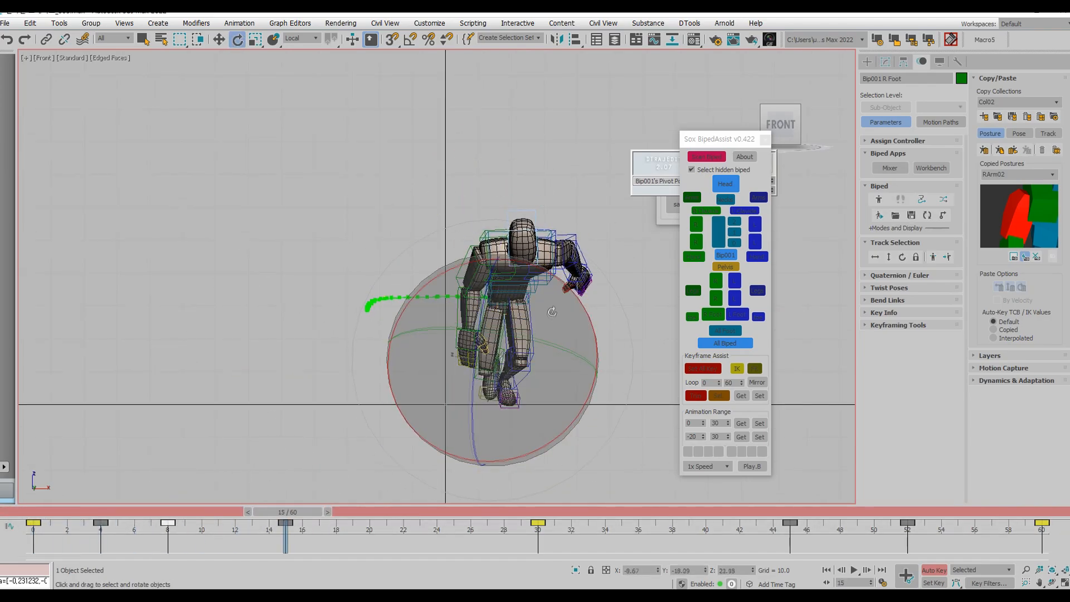
Rotate the right calf at frame 15 and key the right foot as sliding at frames 4, 15 and 22.
middle_drag(507, 323, 505, 323)
key(Page_Up)
drag(507, 326, 485, 370)
key(Page_Down)
key(w)
drag(317, 512, 51, 494)
key(Page_Up)
key(e)
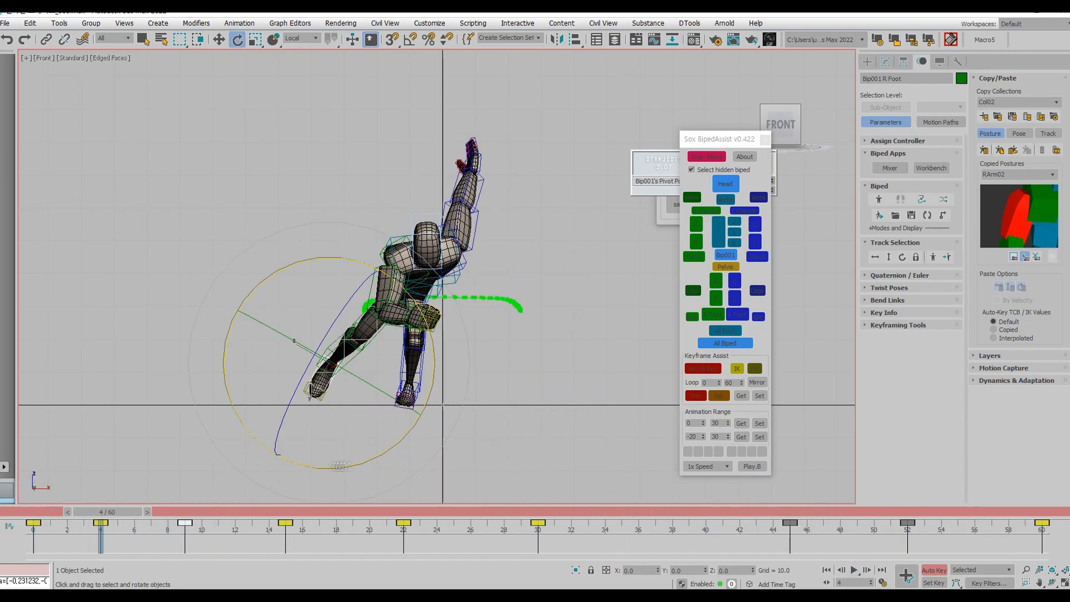
Scrub through the whole cycle to examine the right leg at frames 52 and 60.
key(Home)
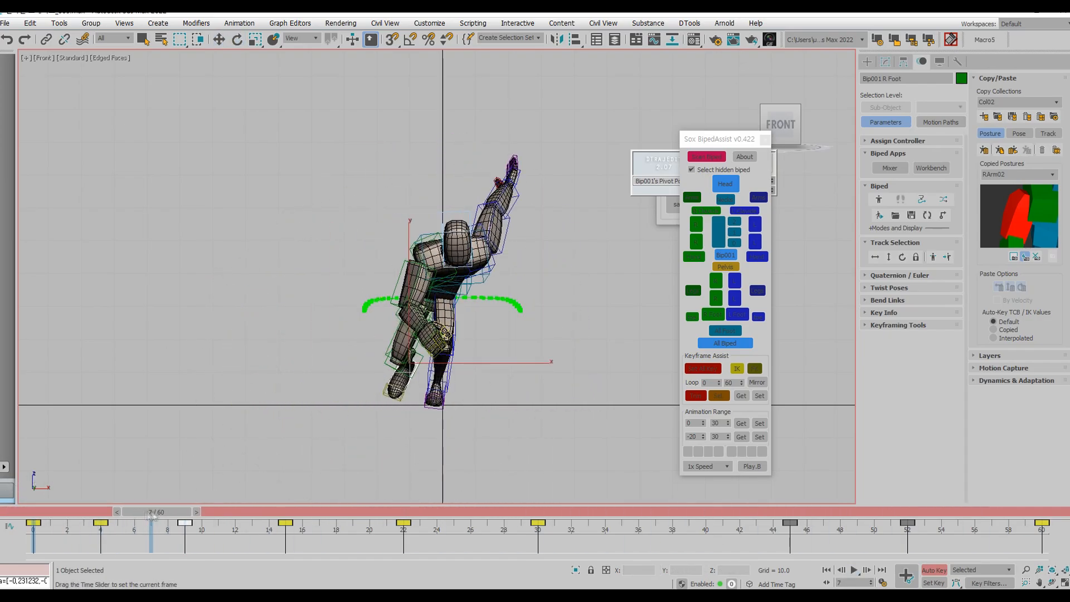
drag(49, 512, 793, 517)
key(period)
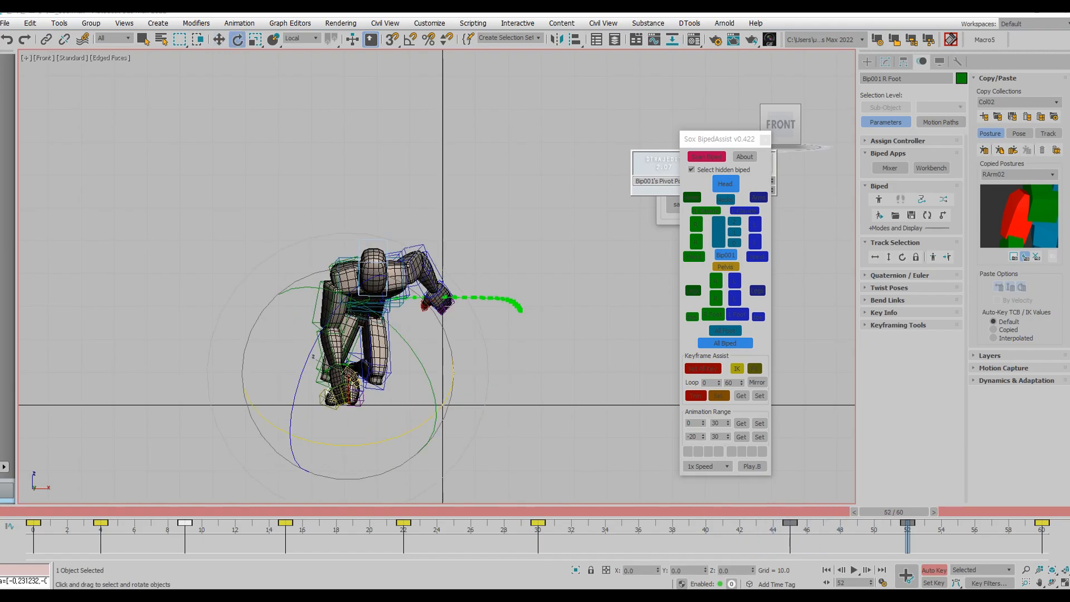
key(w)
middle_drag(389, 397, 428, 398)
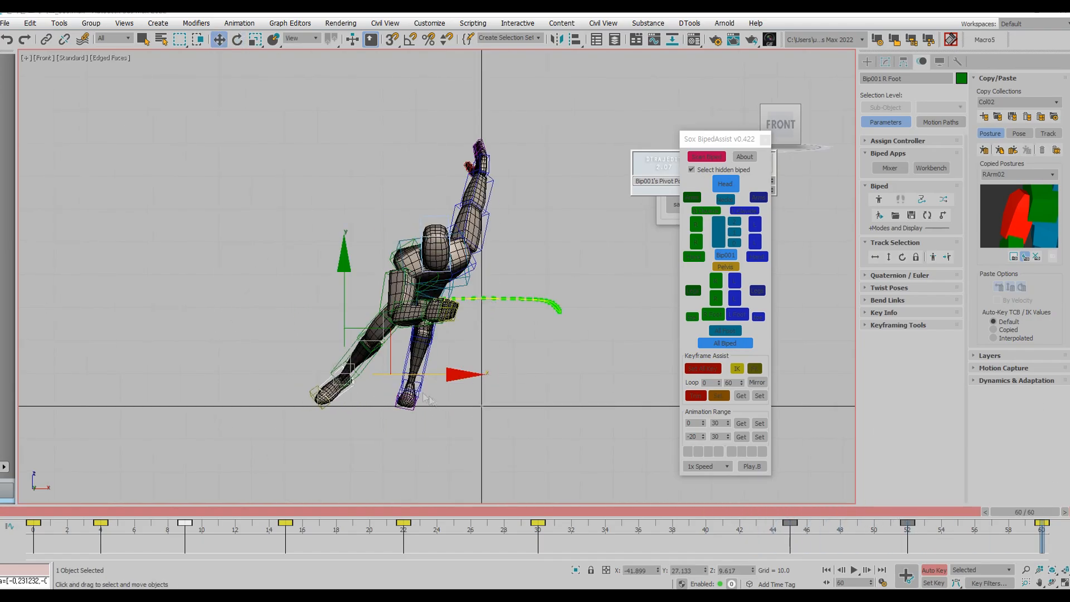
key(e)
Move the right leg's recovery key from frame 9 to frame 10 and rotate the leg and foot into the tucked pose.
shift+drag(1028, 511, 184, 512)
click(553, 339)
key(Page_Up)
drag(345, 362, 500, 367)
mouse_move(189, 511)
mouse_down()
mouse_move(221, 512)
mouse_move(189, 512)
mouse_up()
scroll(548, 352, down, 2)
drag(553, 431, 548, 439)
mouse_move(189, 512)
mouse_down()
mouse_move(287, 512)
mouse_move(124, 511)
mouse_move(205, 512)
mouse_up()
drag(585, 377, 587, 374)
click(489, 382)
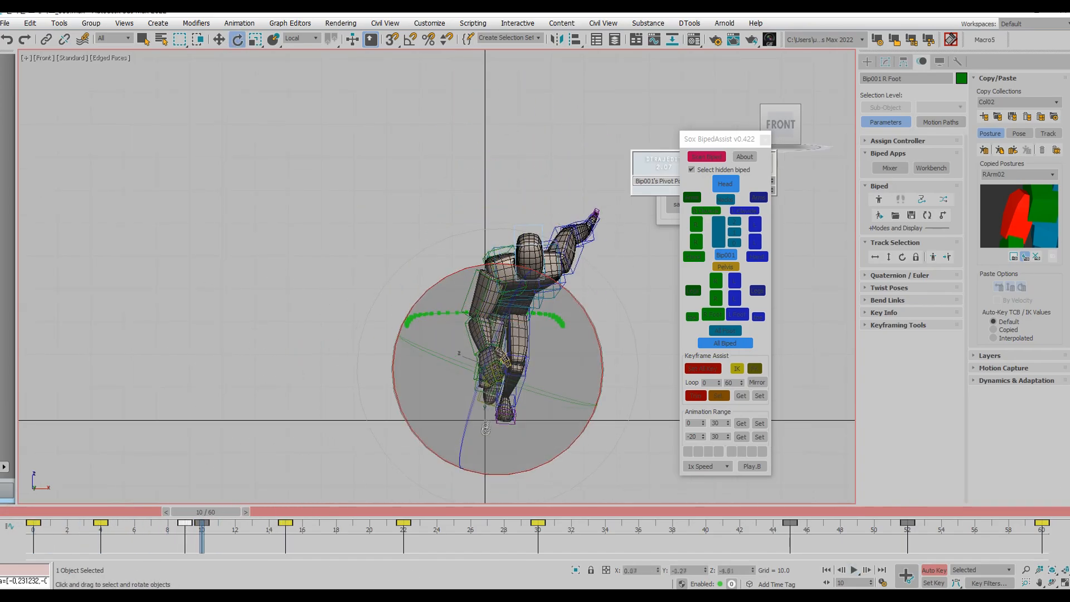
click(754, 369)
Check the right foot and toe contact at frames 22 and 30 in the Left view, and play the cycle in the Front view.
mouse_move(205, 512)
mouse_down()
mouse_move(154, 516)
mouse_move(411, 512)
mouse_up()
key(l)
key(f)
key(l)
key(e)
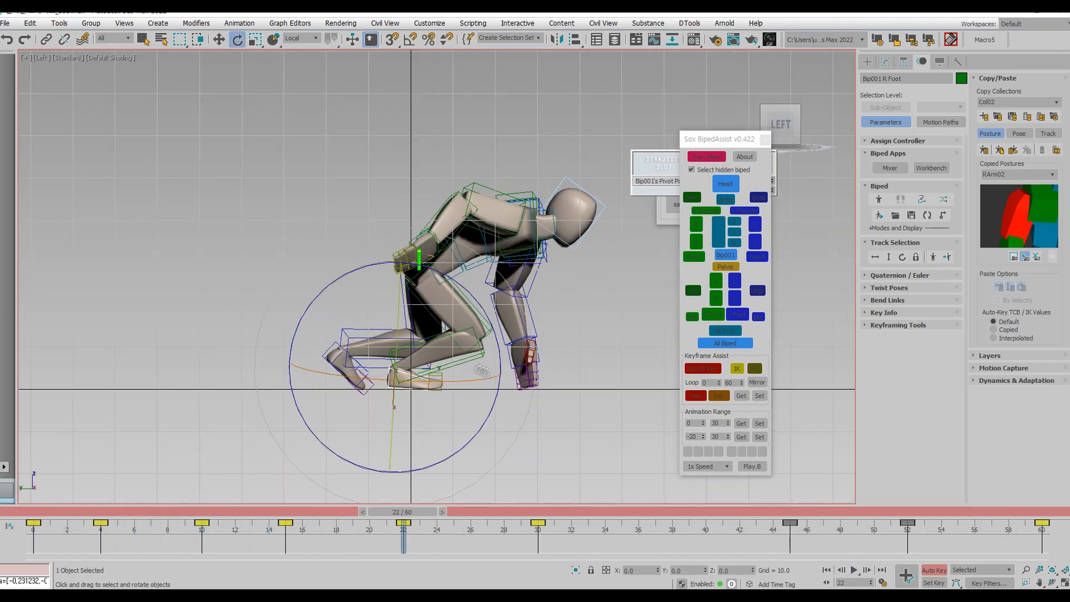
key(period)
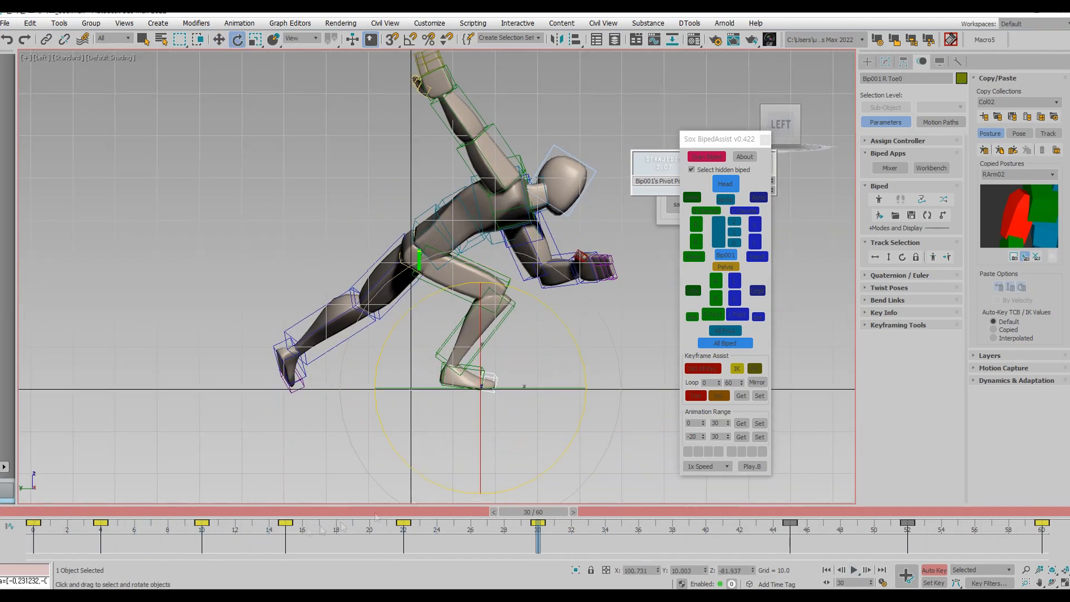
key(slash)
key(f)
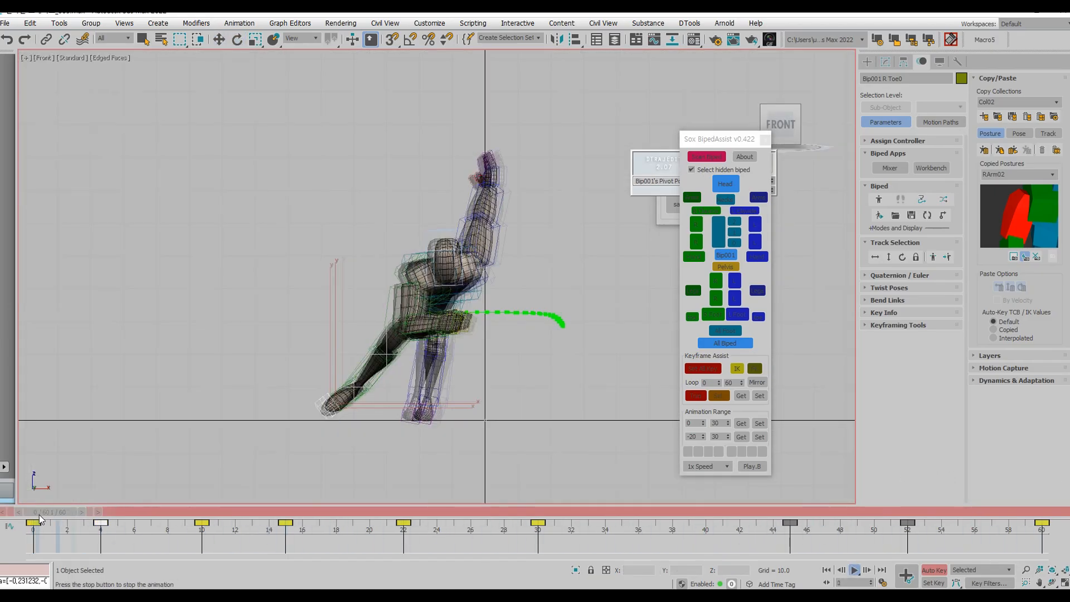
Re-pose the right foot at frame 10 by moving and rotating it, and play the cycle.
drag(39, 513, 192, 511)
key(w)
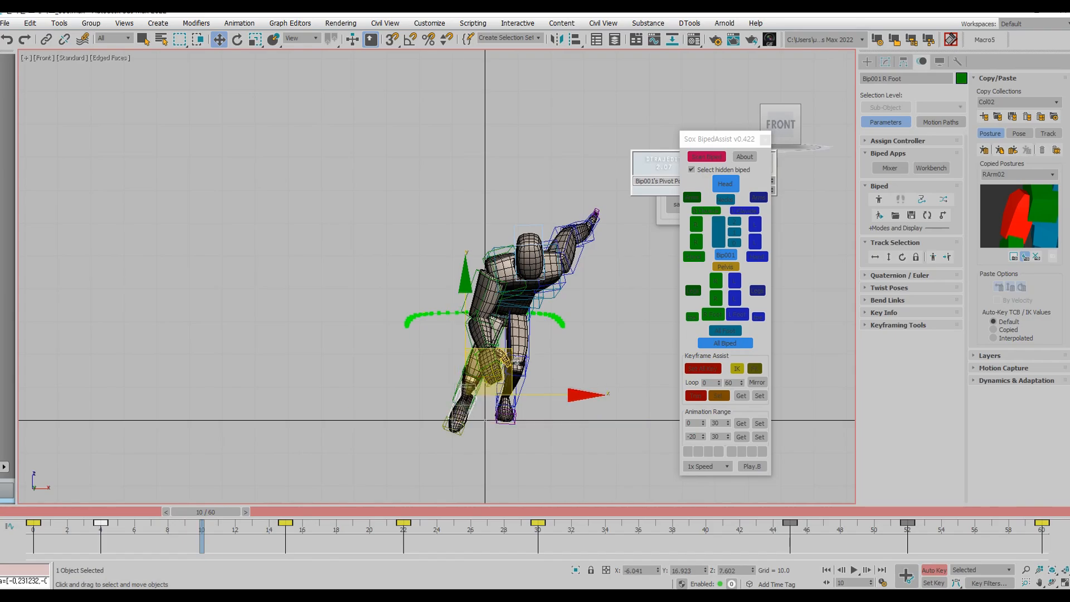
key(e)
key(slash)
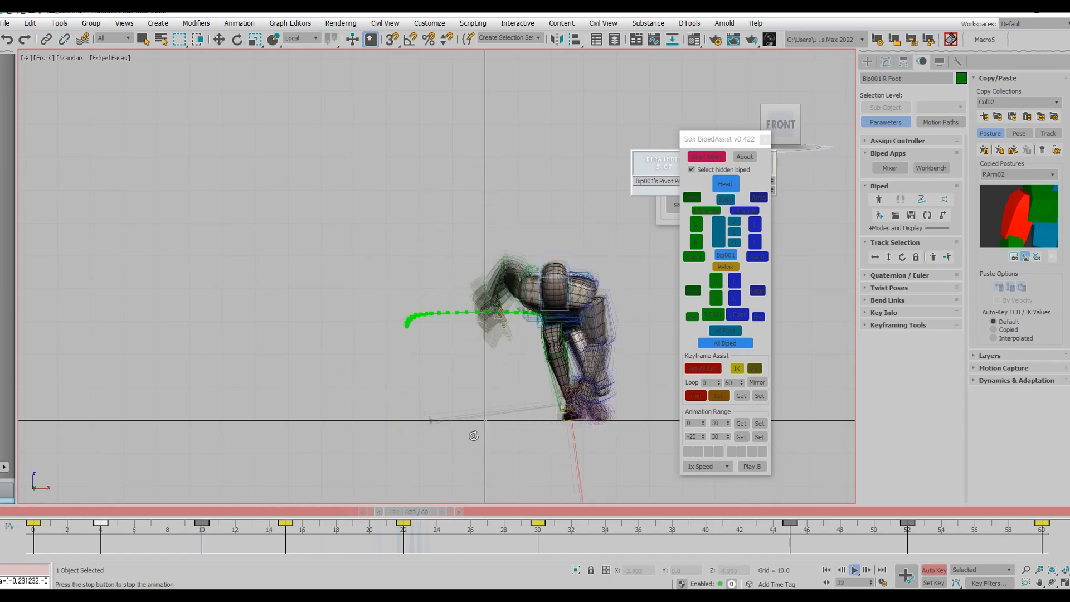
Adjust the right leg at frame 4 and replay the cycle to check its recovery.
key(Escape)
click(106, 511)
key(w)
drag(106, 512, 288, 512)
key(slash)
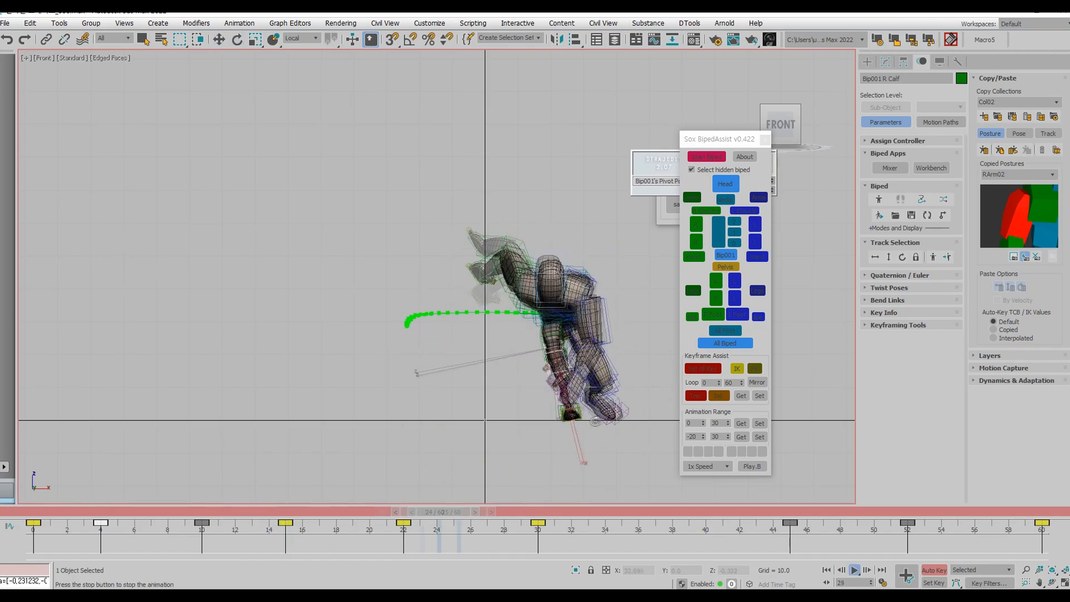
Copy the right leg's key from frame 60 to frame 0 to match the loop ends.
key(slash)
key(End)
drag(1052, 540, 33, 530)
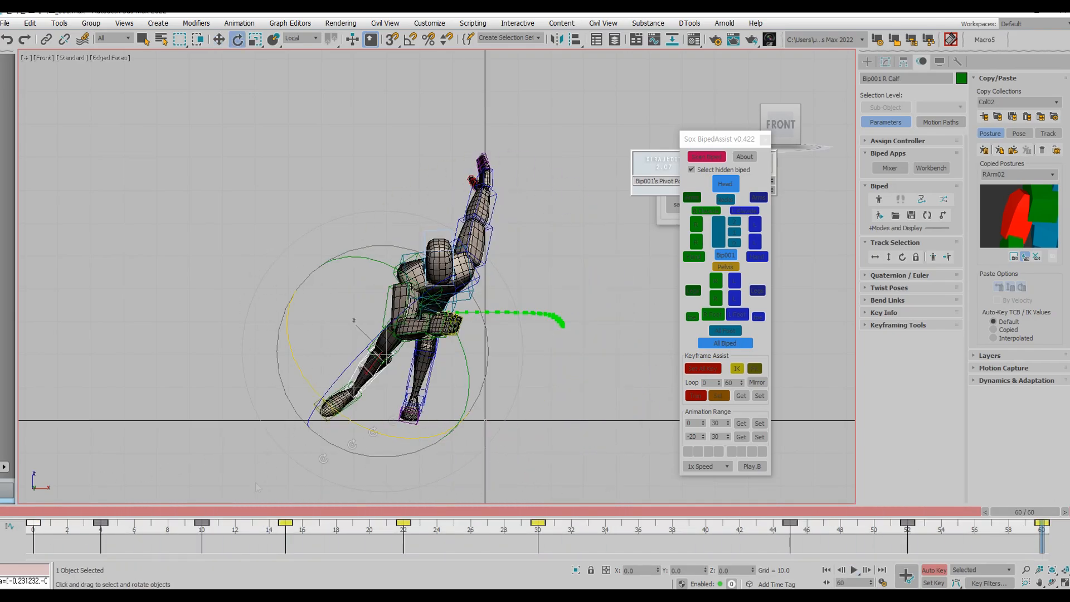
Copy the right leg's postures at the key frames up to frame 15 and paste them mirrored onto the left leg 30 frames on.
click(694, 291)
click(984, 150)
key(period)
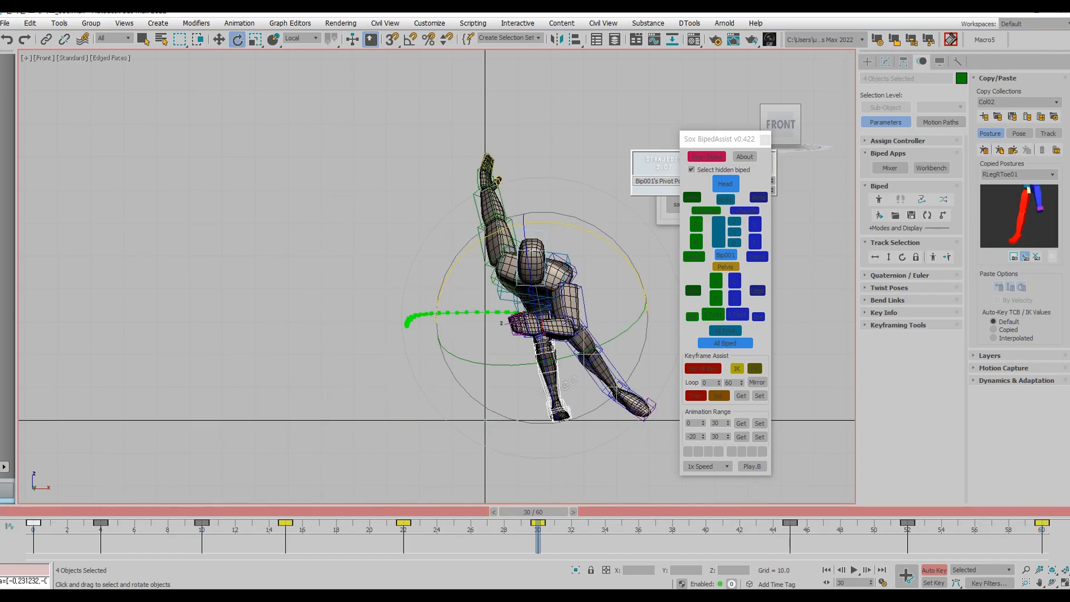
click(984, 149)
key(period)
click(649, 511)
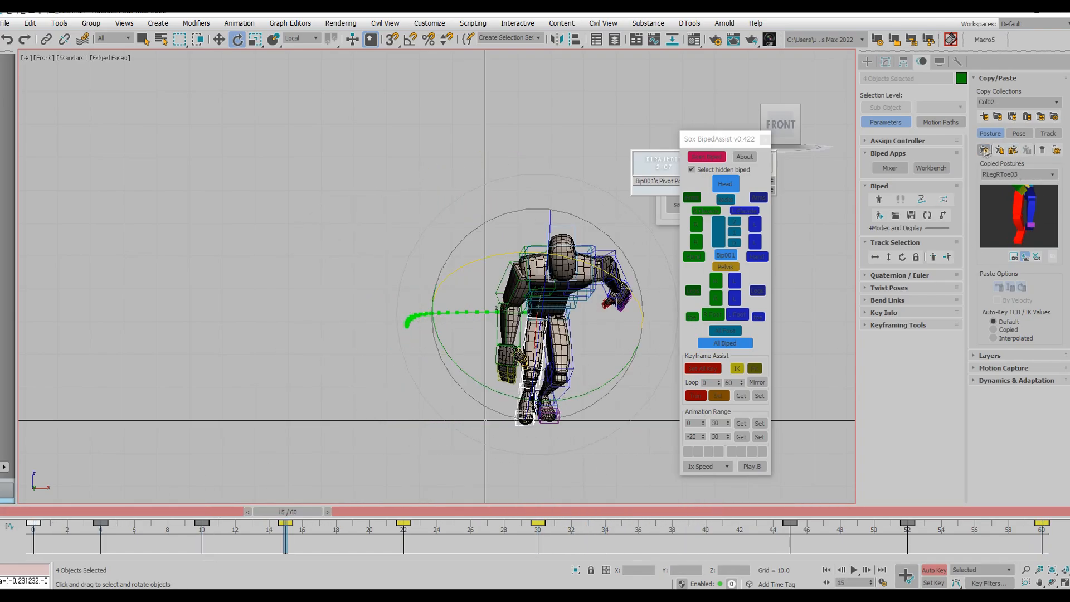
click(984, 150)
click(797, 512)
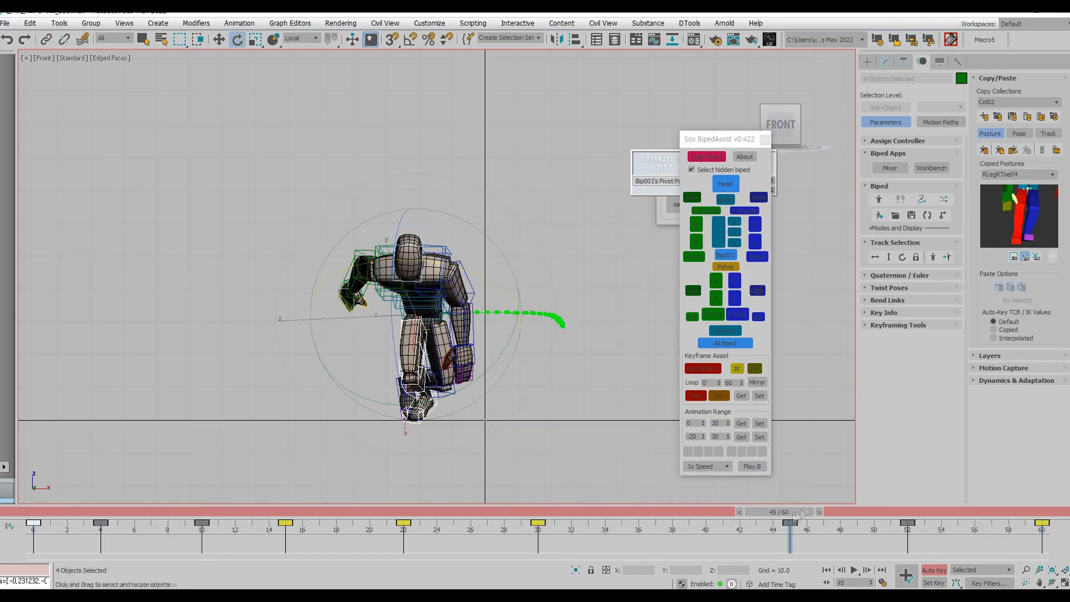
Paste the opposite leg posture at frame 52 and mirror the remaining right leg postures into the other half of the cycle.
click(897, 512)
click(1013, 151)
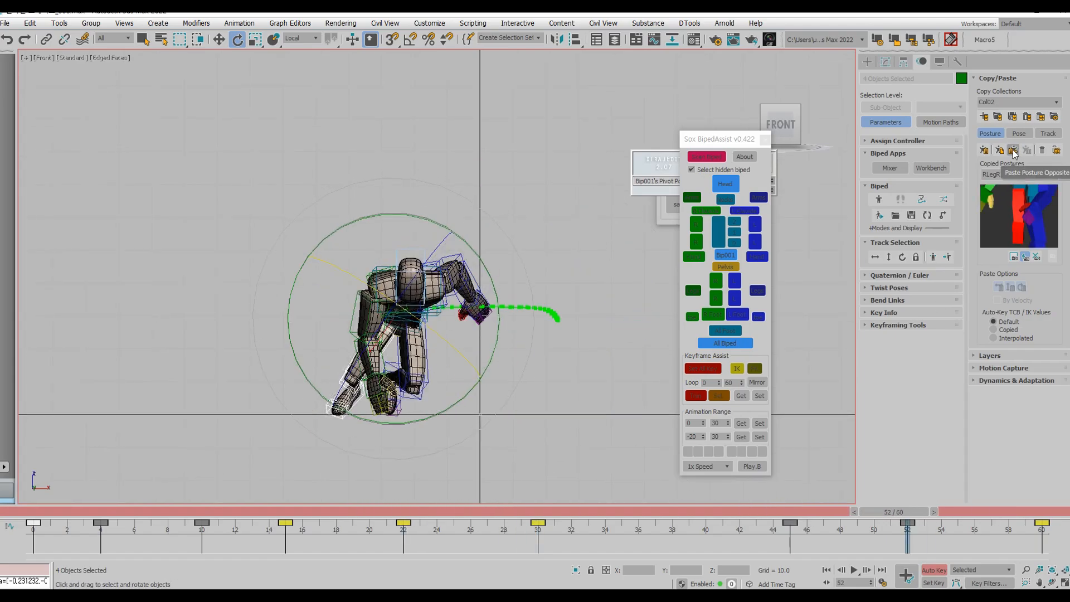
click(984, 151)
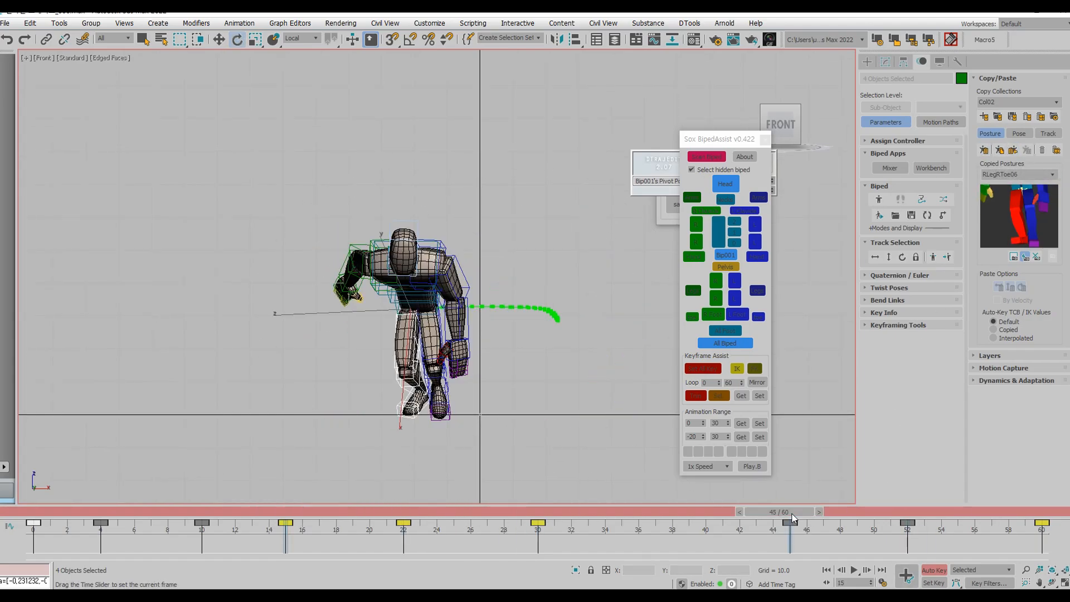
click(984, 150)
click(992, 512)
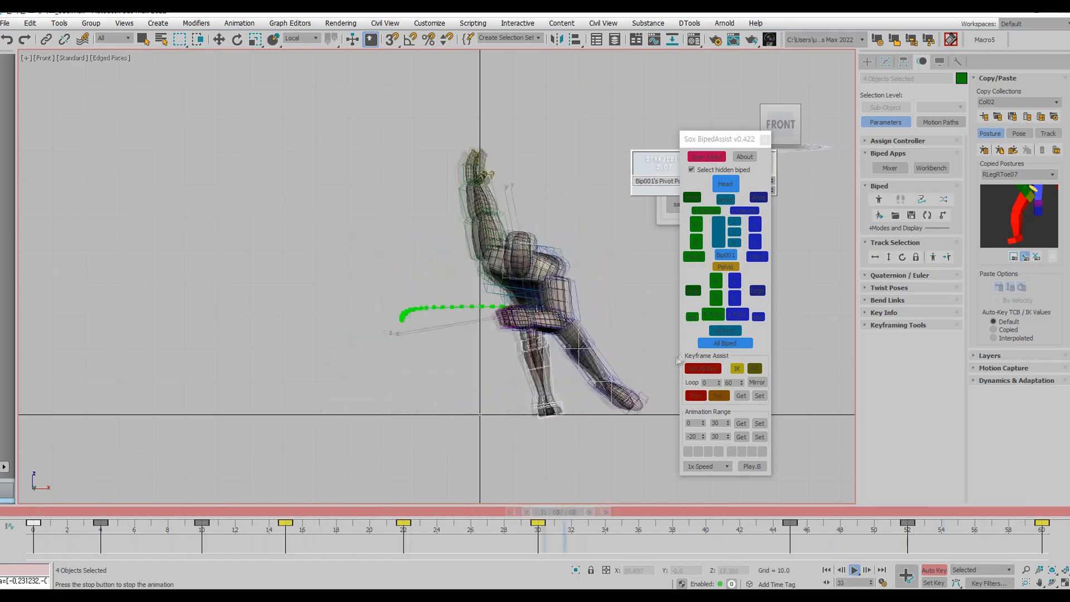
Key the left foot as sliding at frames 45 and 52 and play the cycle.
click(737, 314)
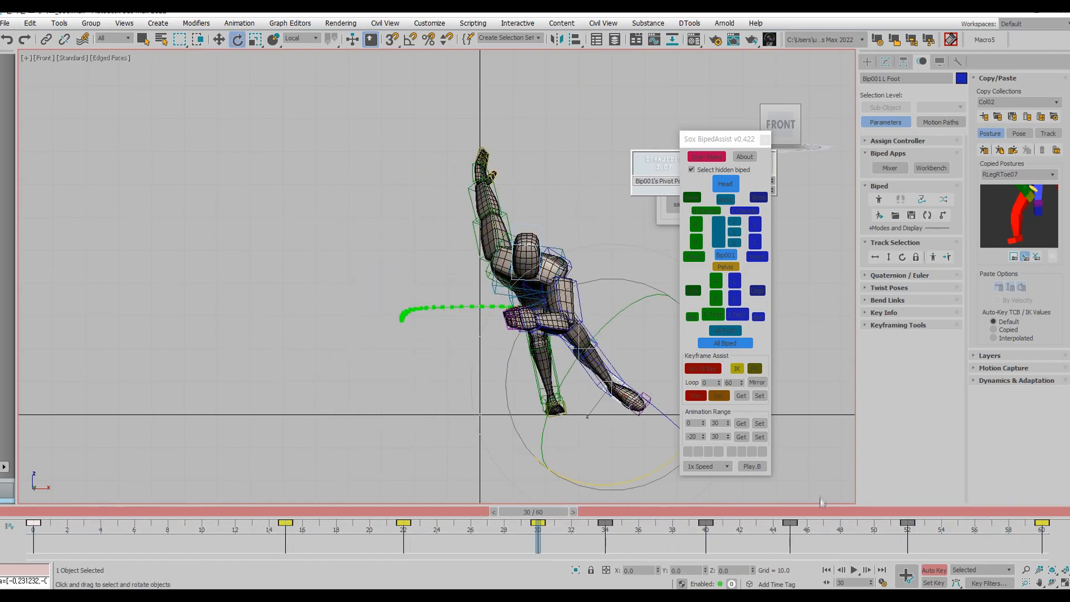
click(910, 512)
key(/)
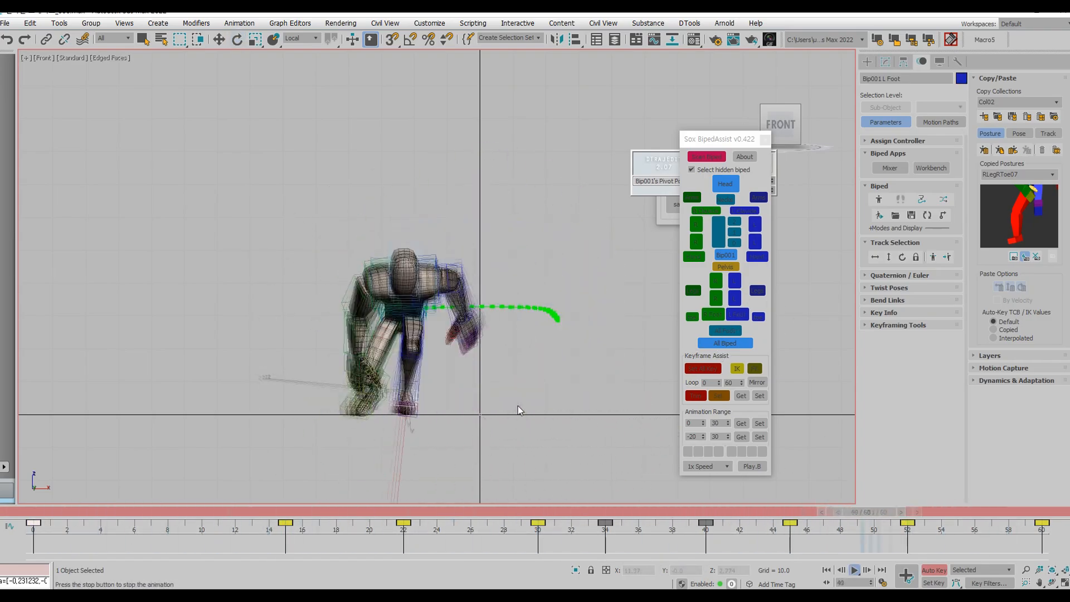
click(550, 401)
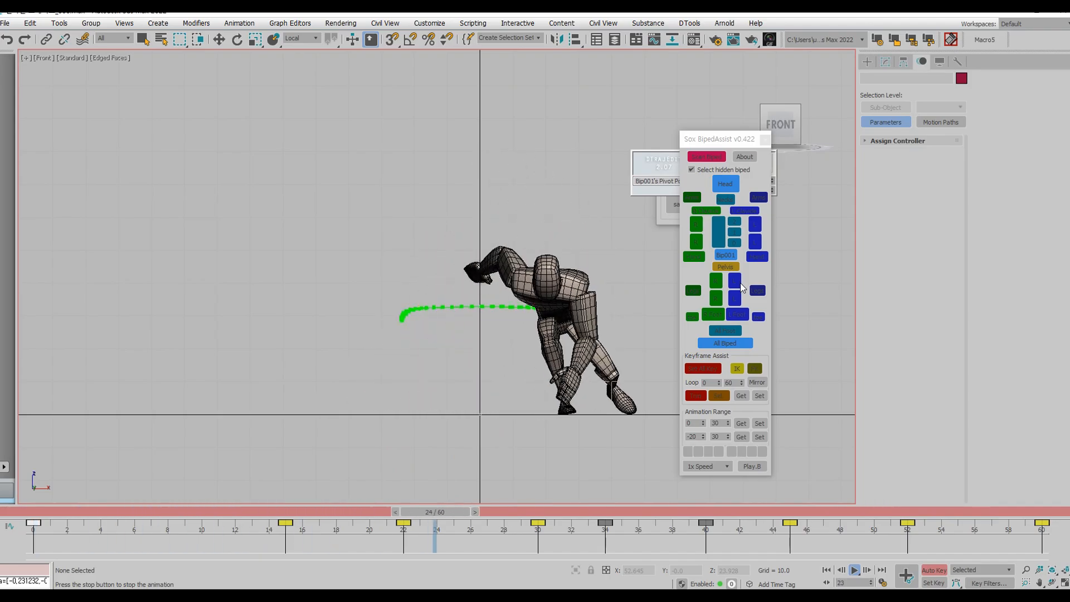
key(/)
key(e)
Select the biped's centre of mass and review its motion in the Front view and the shaded Left view.
click(726, 255)
mouse_move(524, 512)
mouse_down()
mouse_move(345, 516)
mouse_move(539, 512)
mouse_up()
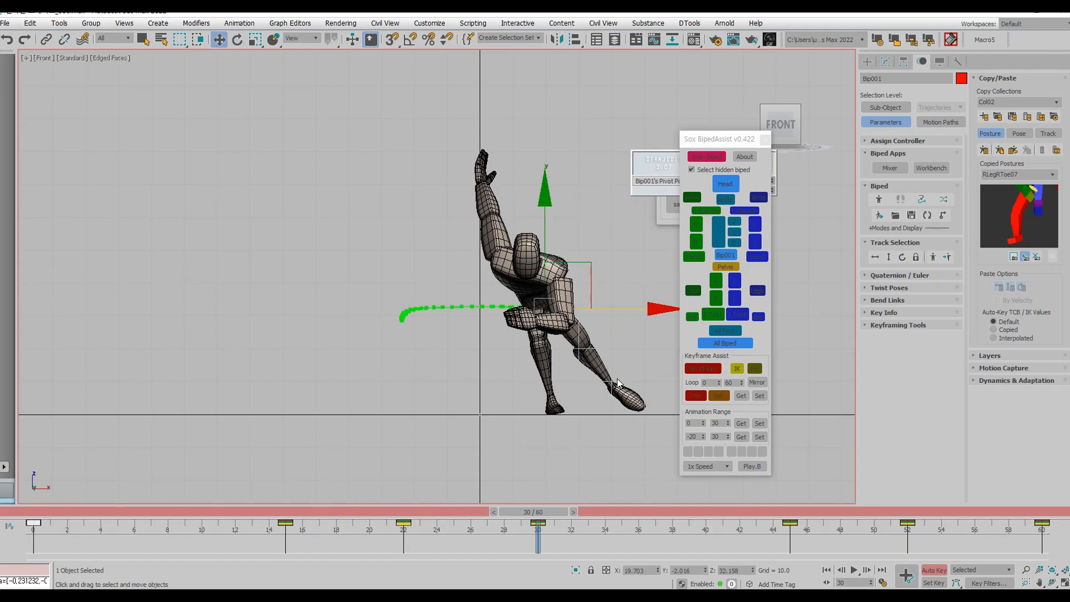
key(/)
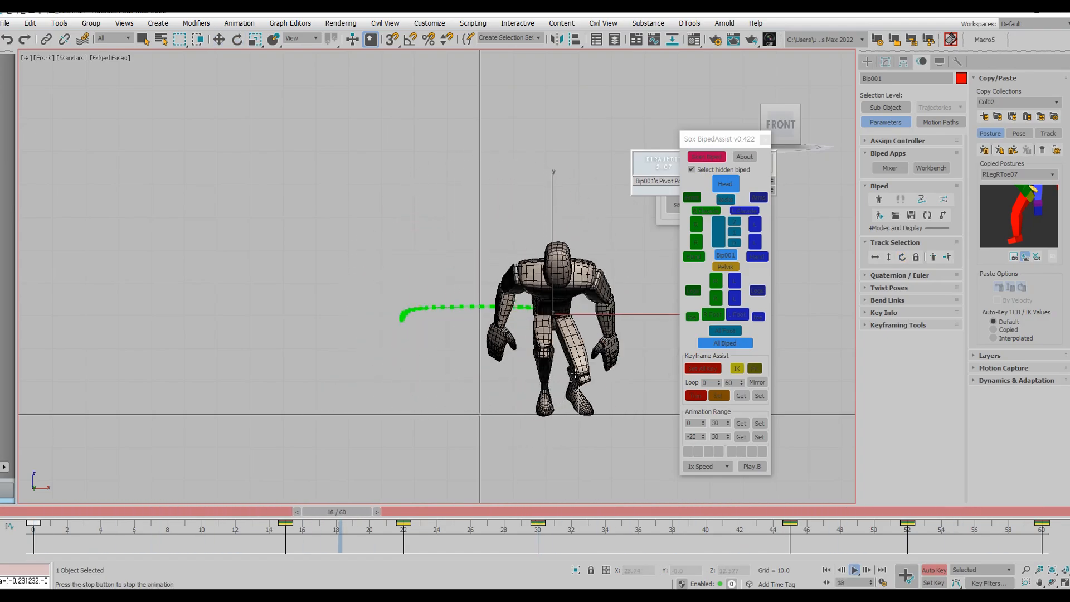
key(l)
key(F4)
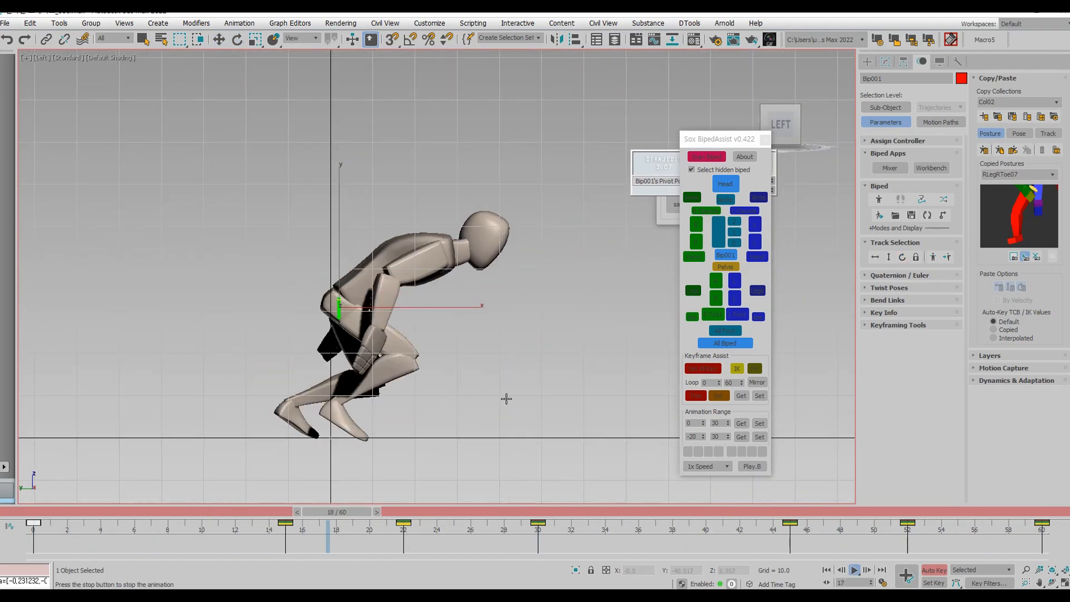
key(/)
Add an animation layer with body keys at frames 0, 30 and 60, and move the centre of mass backward at frame 15.
key(w)
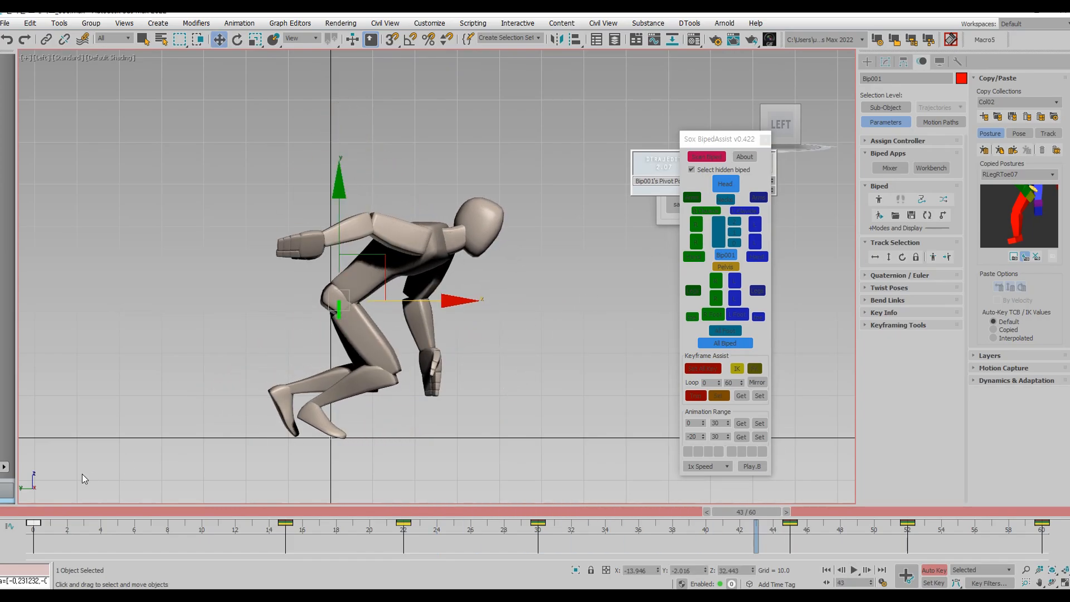
click(35, 509)
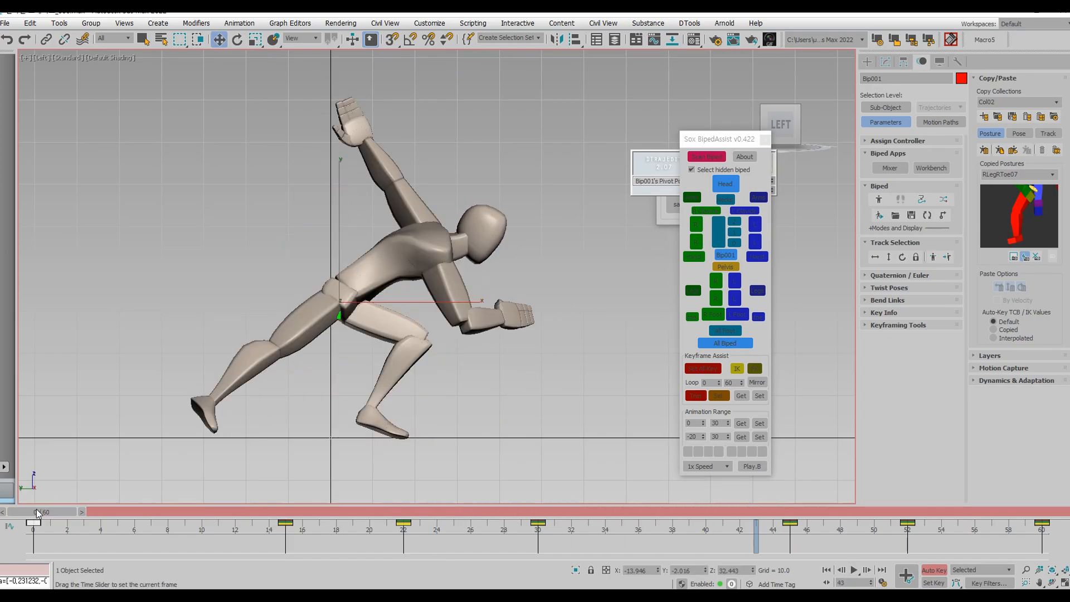
click(984, 353)
key(/)
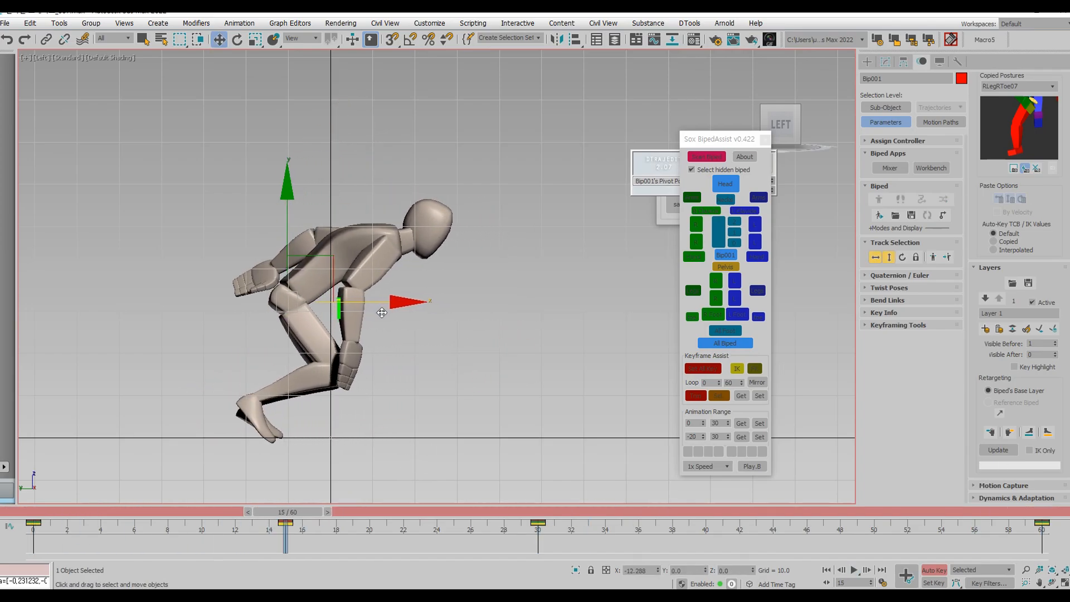
click(292, 511)
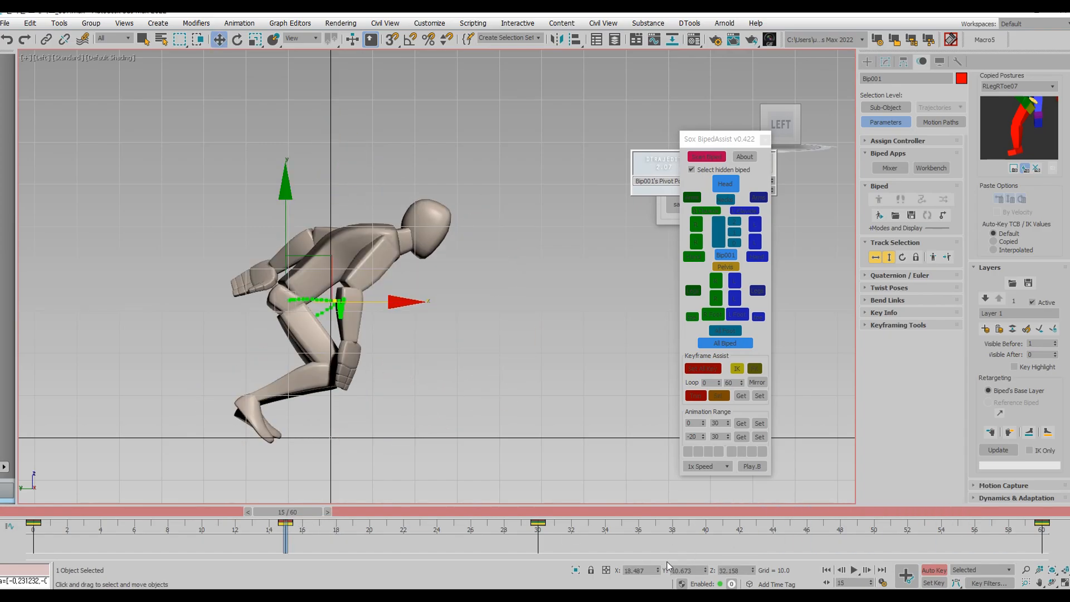
Copy the centre of mass's frame 15 backward position to frame 45, setting Y to 10.673, and play the cycle.
drag(293, 510, 44, 511)
key(/)
drag(811, 513, 753, 534)
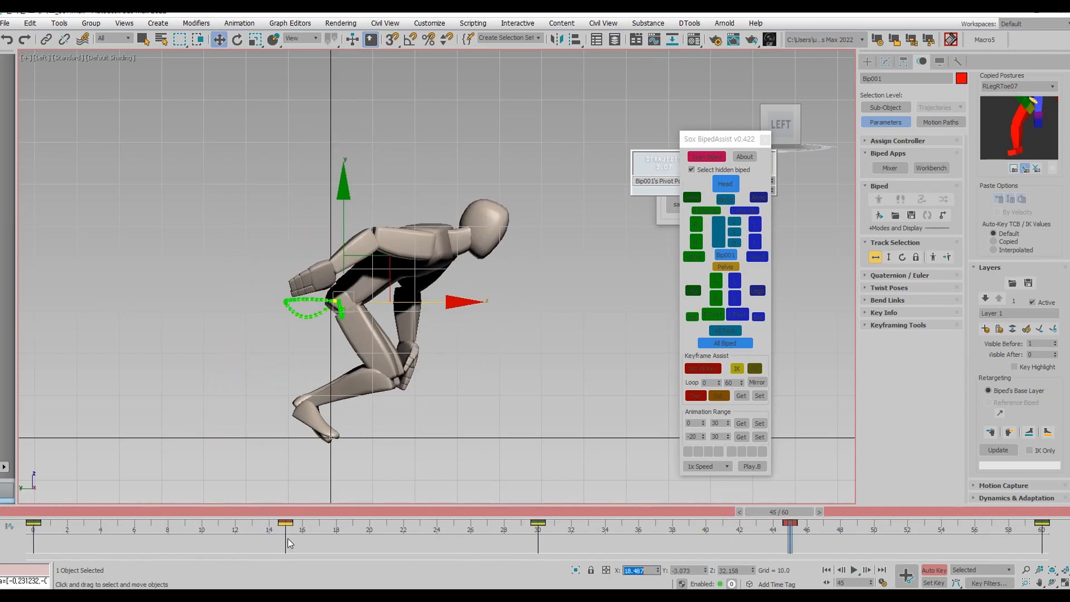
middle_drag(408, 410, 393, 413)
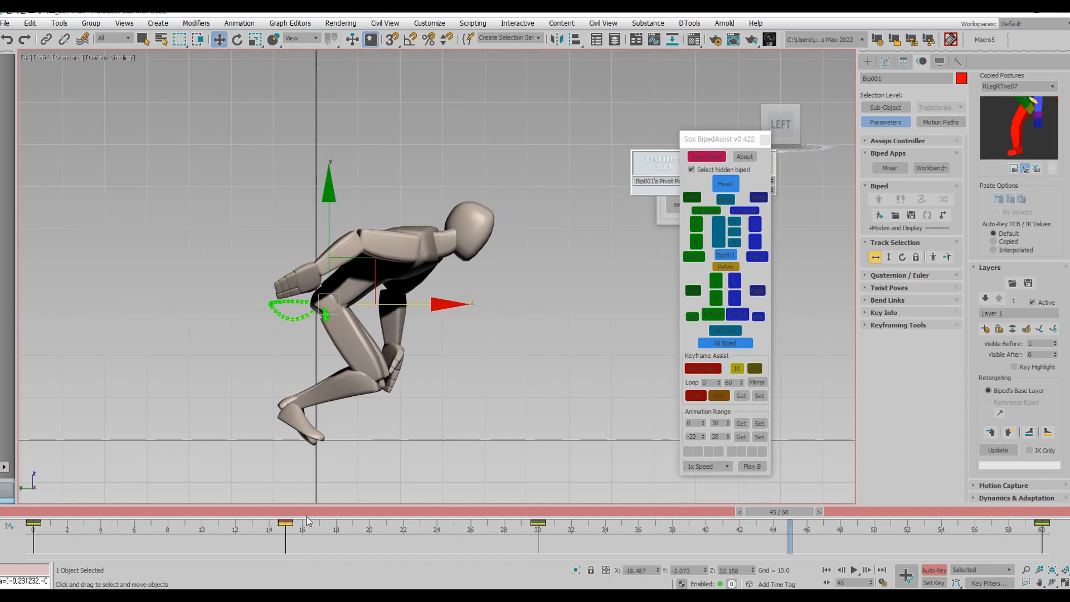
click(287, 512)
drag(765, 515, 803, 514)
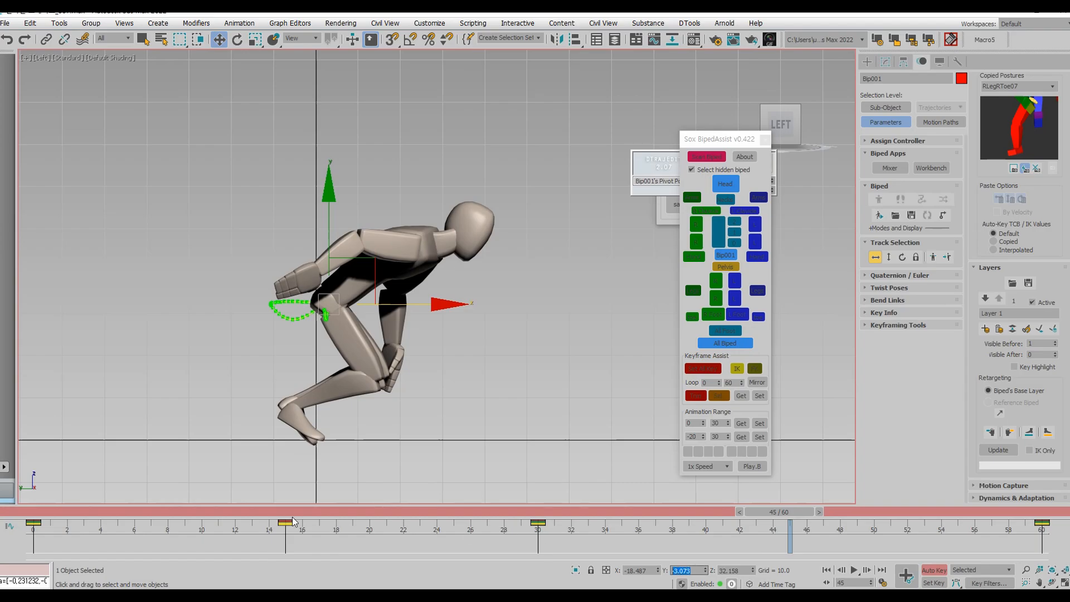
key(/)
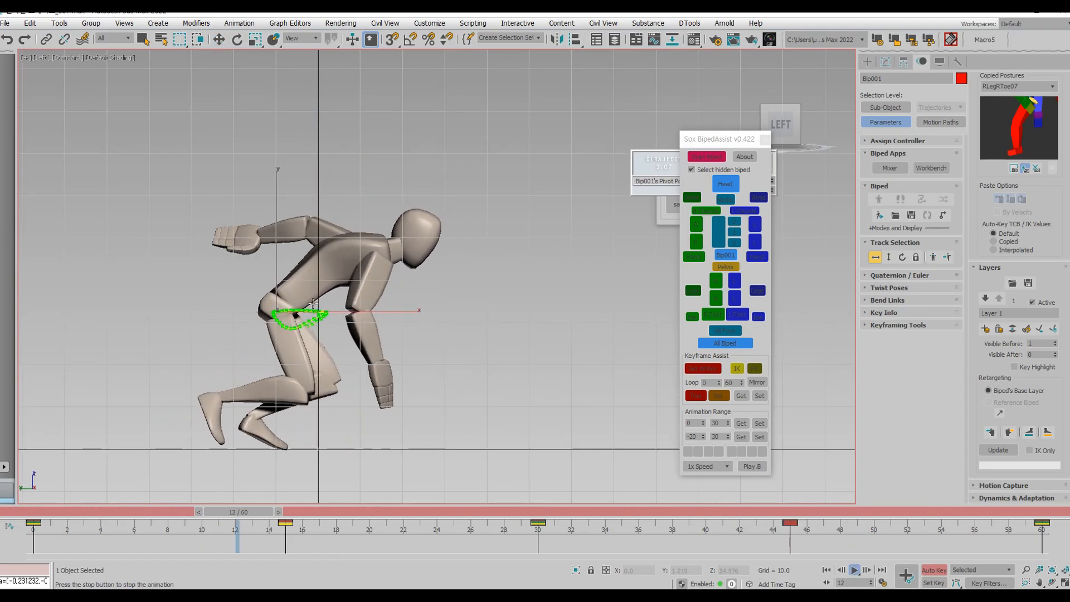
key(/)
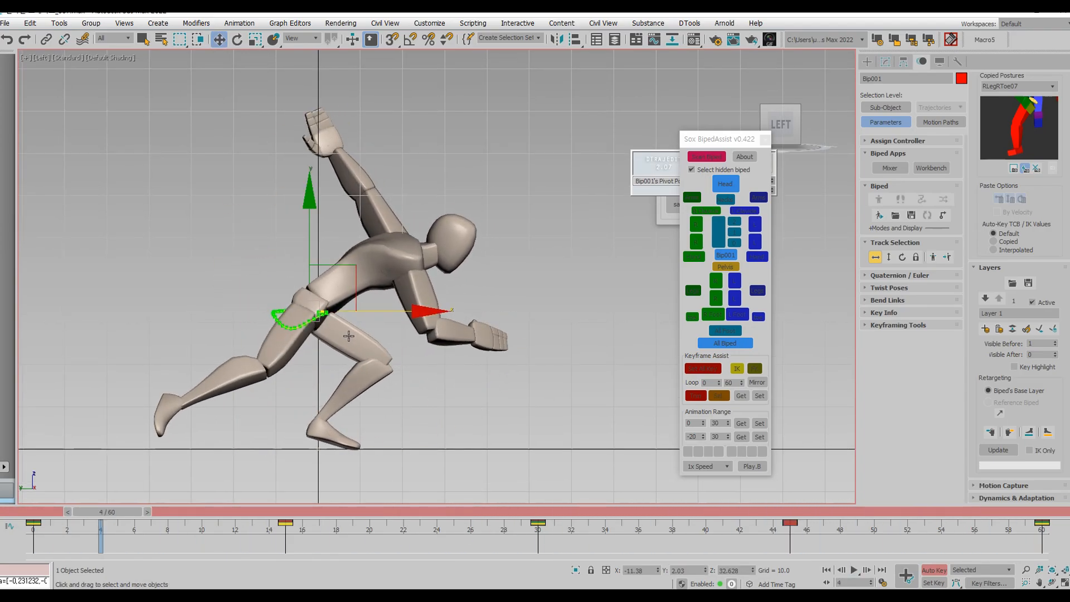
Move the centre of mass forward at frame 7, match its Y position at frame 37, and play the cycle.
key(period)
key(period)
key(period)
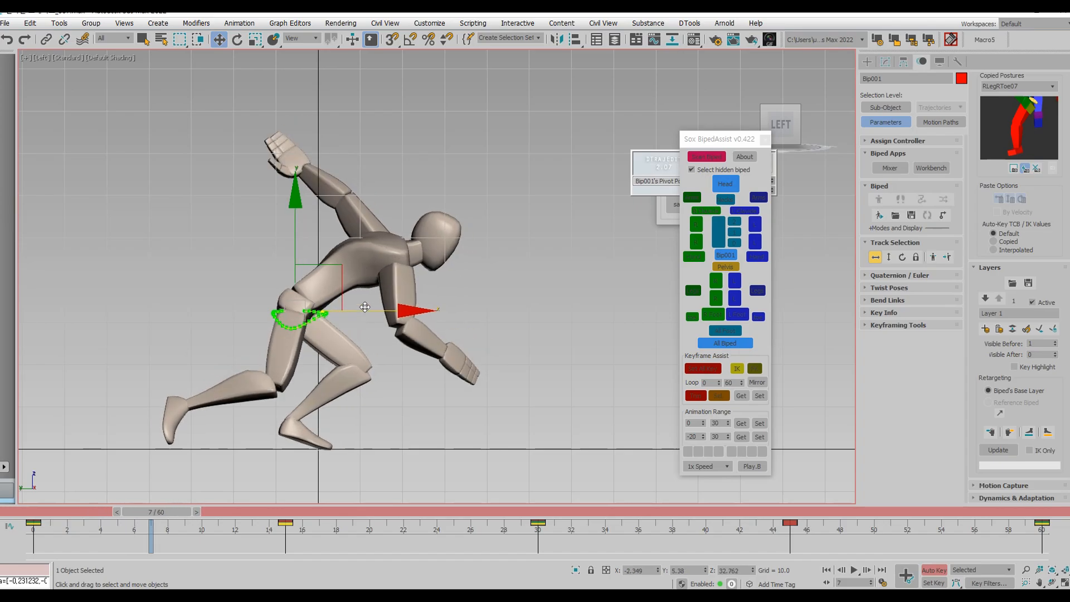
drag(366, 309, 378, 310)
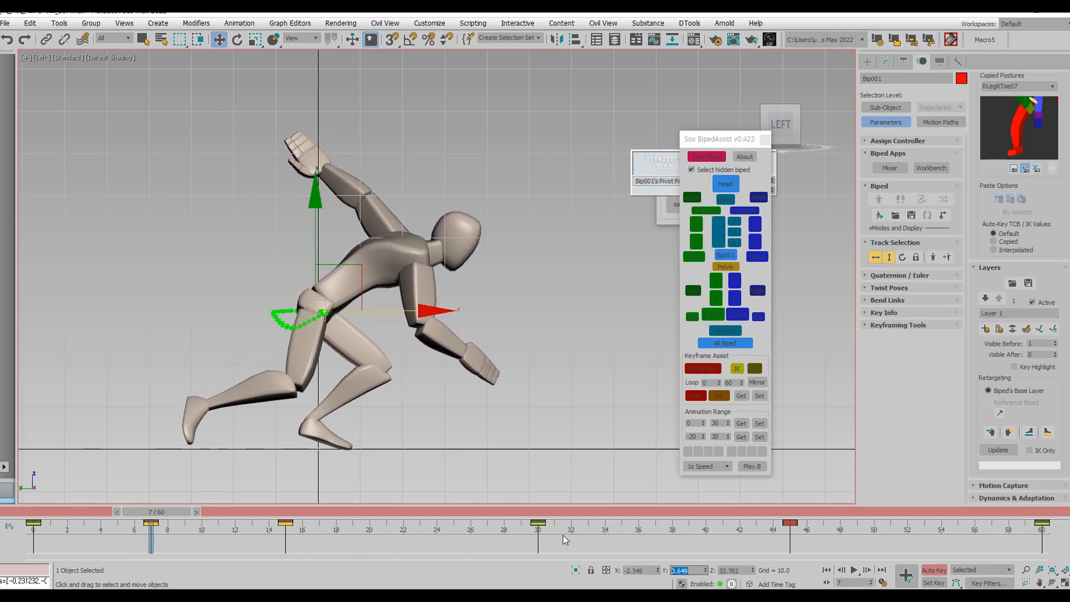
drag(547, 518, 661, 519)
key(/)
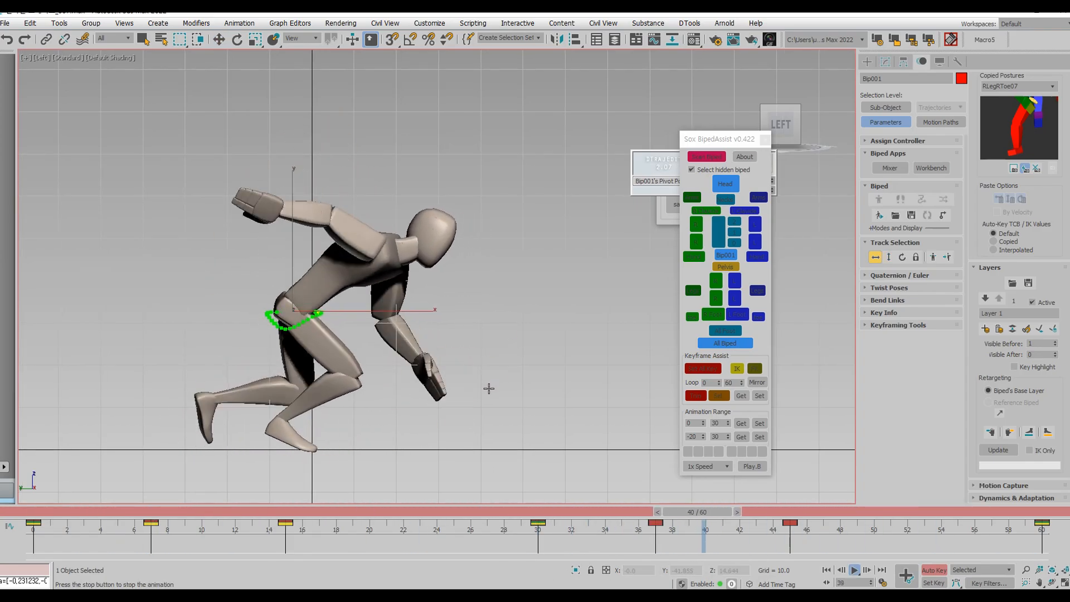
key(/)
Move the centre of mass slightly forward at frame 15, match its Y position at frame 45, and play the cycle.
key(w)
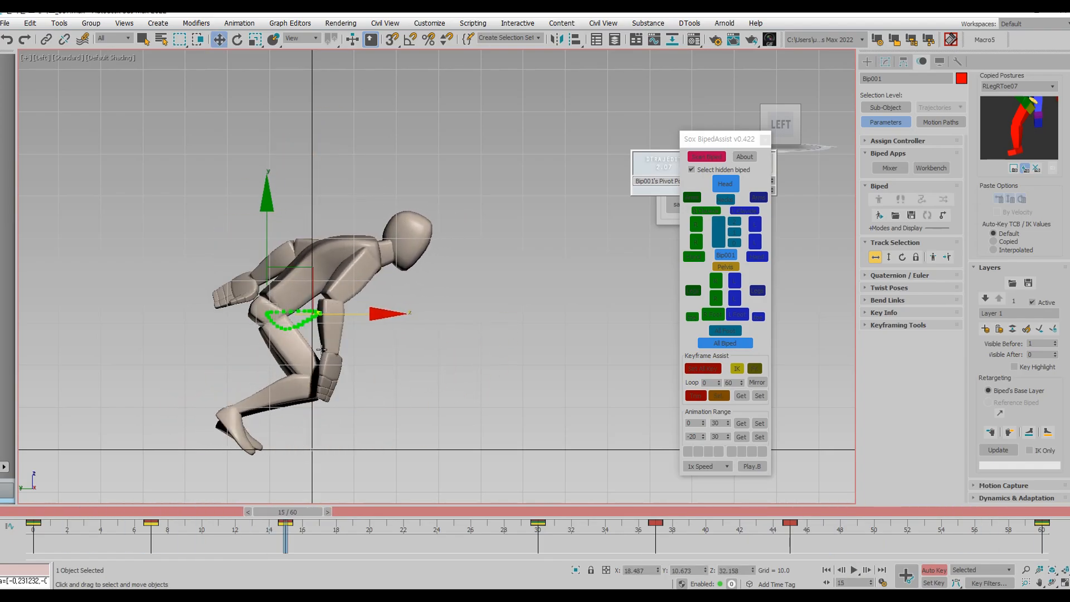
drag(338, 314, 348, 314)
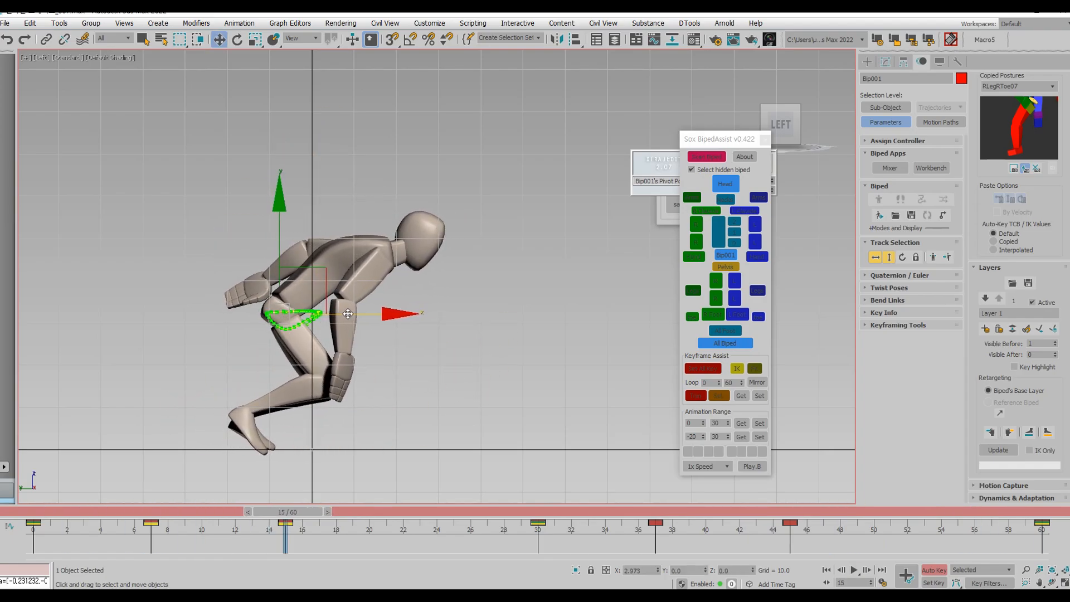
drag(704, 513, 778, 513)
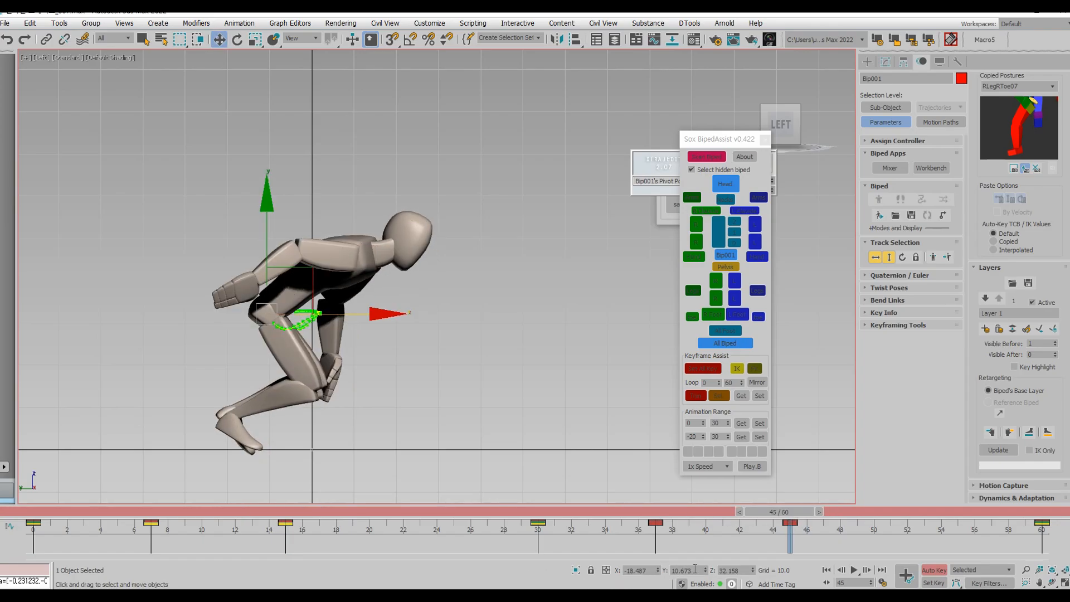
key(/)
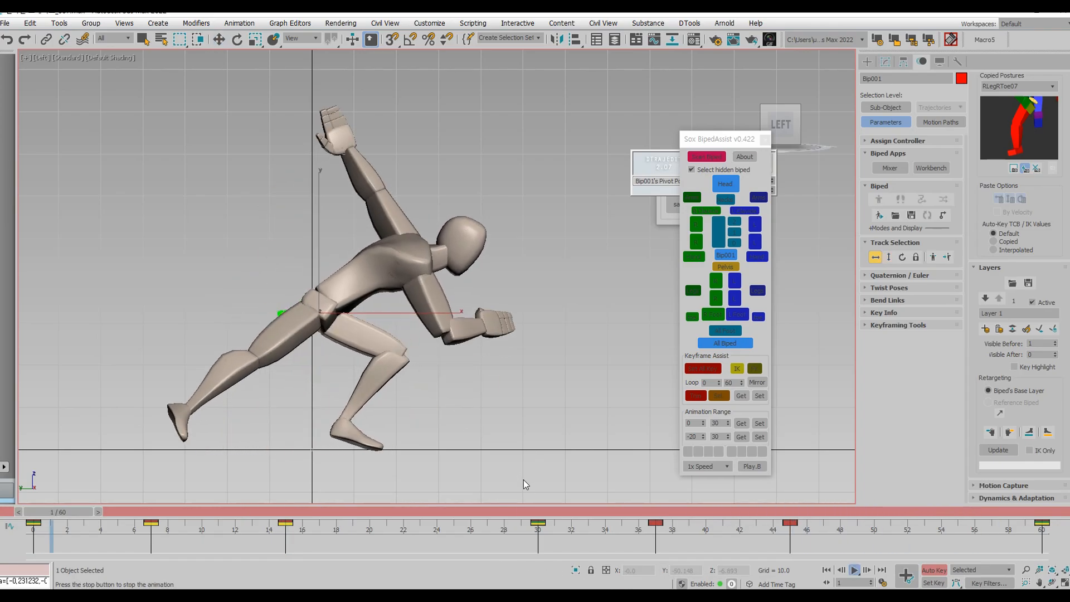
key(/)
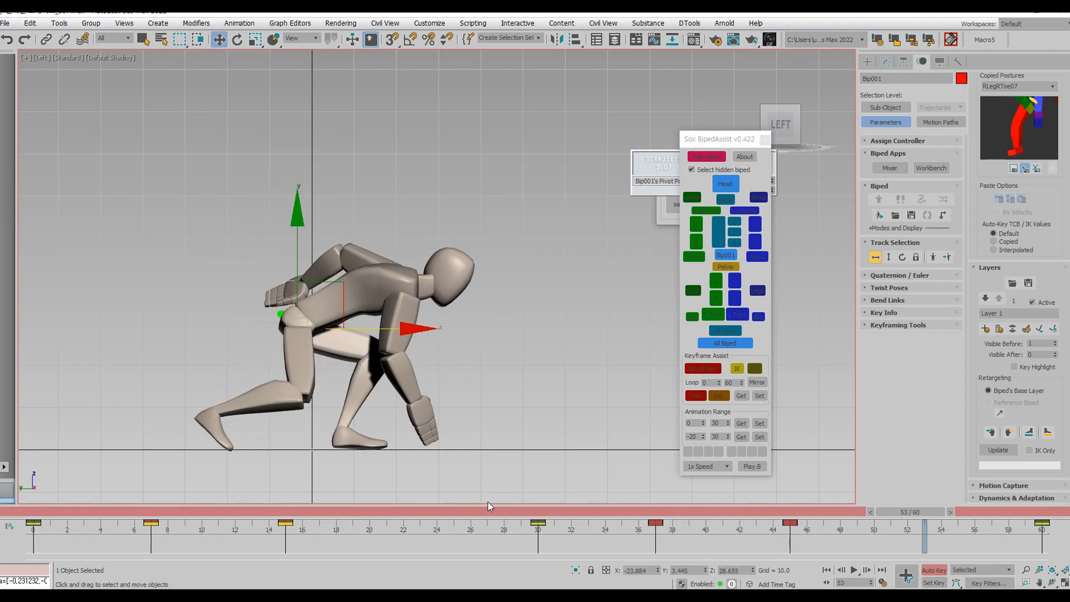
Move the centre of mass backward to about Y 7 at frame 52, match it at frame 22, and play the cycle.
drag(339, 329, 327, 329)
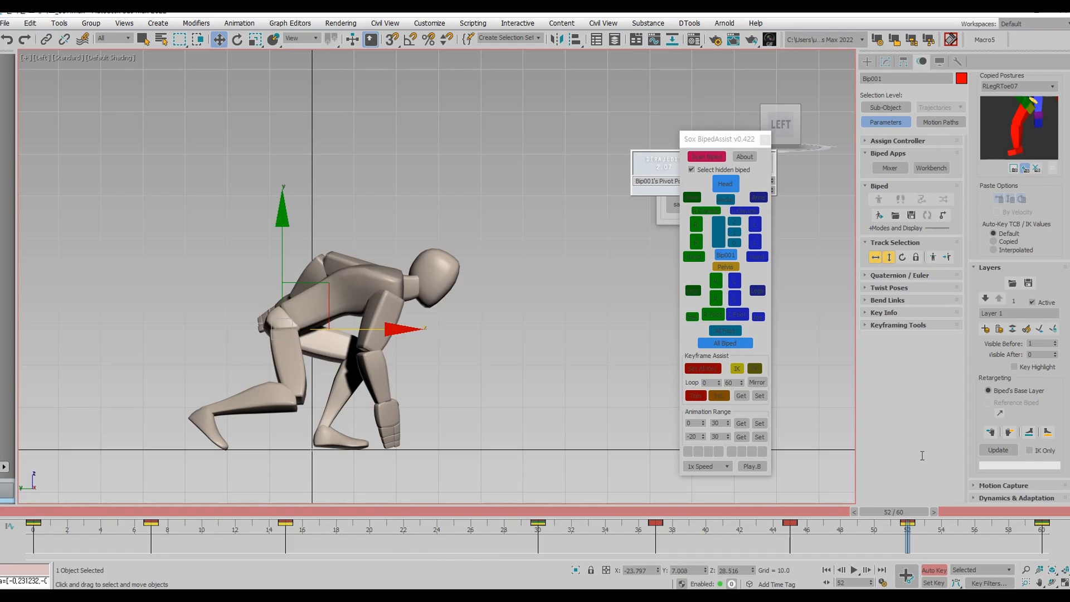
middle_drag(803, 458, 795, 462)
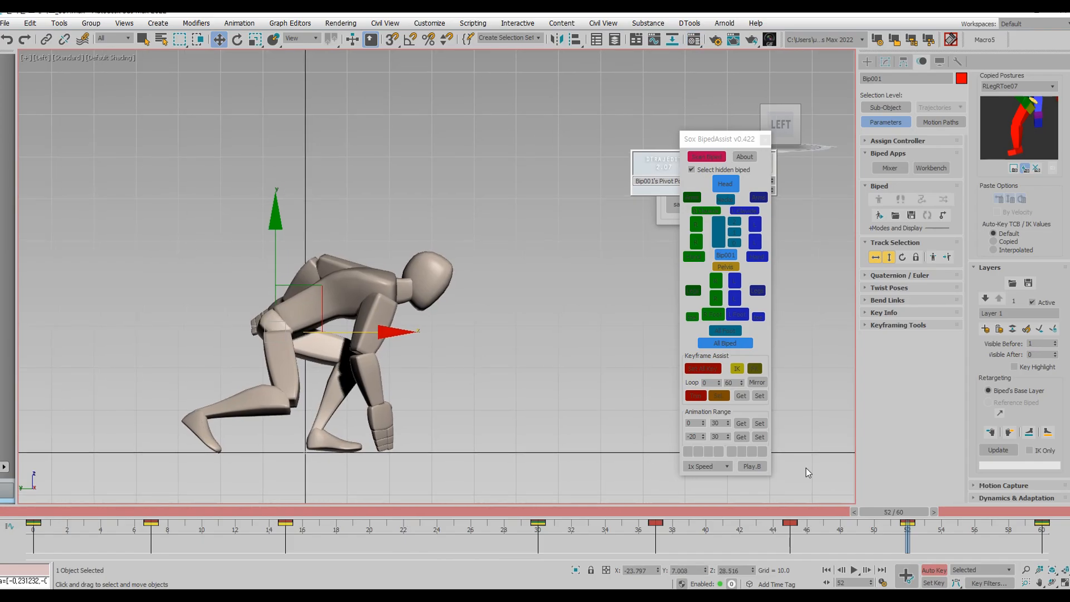
drag(298, 510, 402, 512)
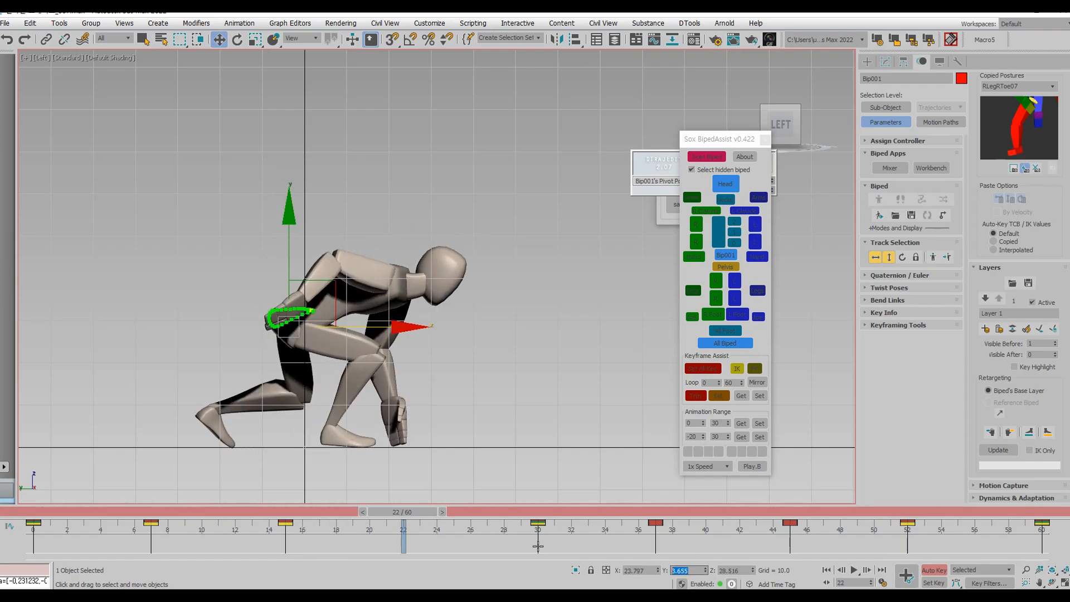
scroll(550, 398, up, 1)
key(/)
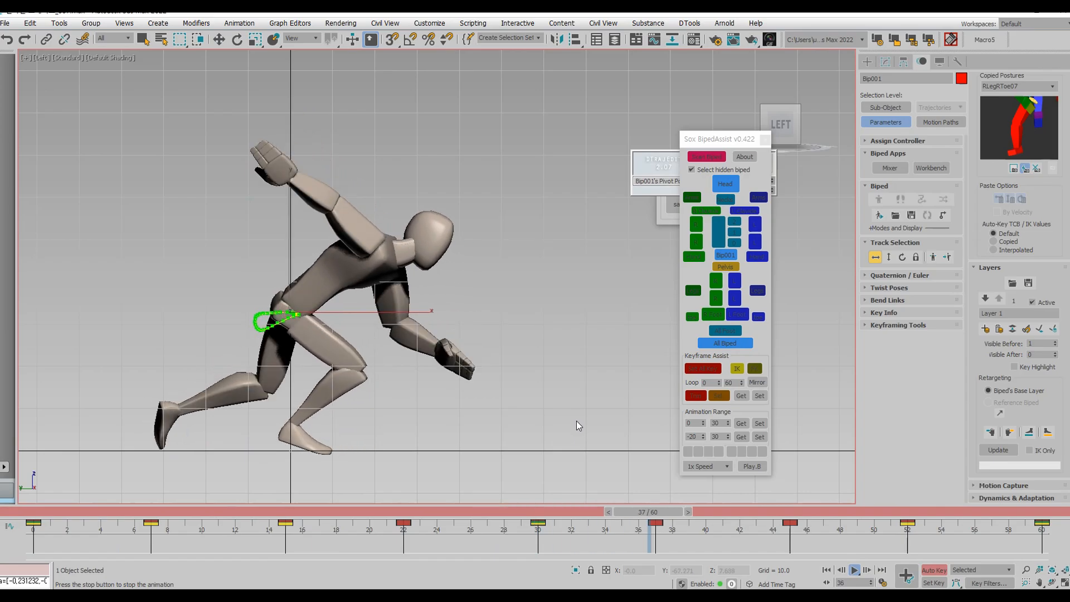
key(/)
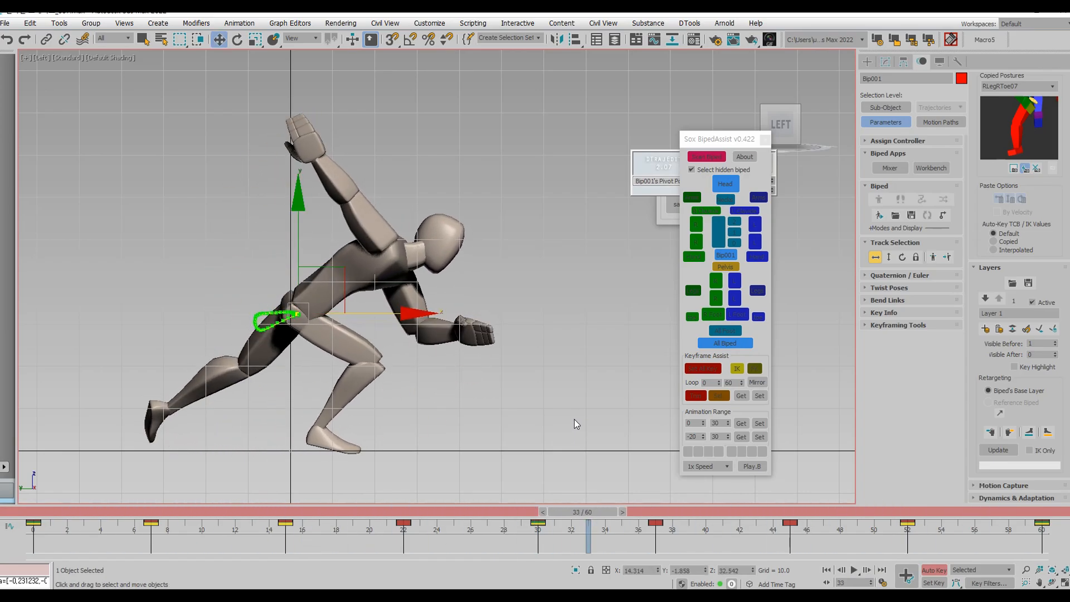
Check the pose at frame 30 and review the playing cycle and centre of mass trajectory in the Front view.
key(comma)
key(comma)
key(comma)
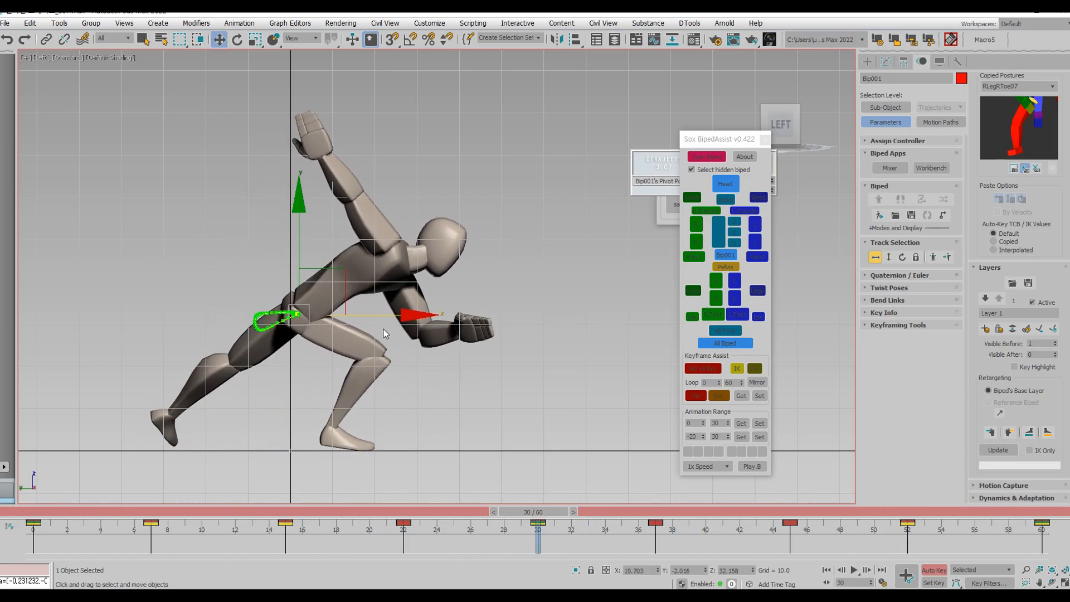
key(/)
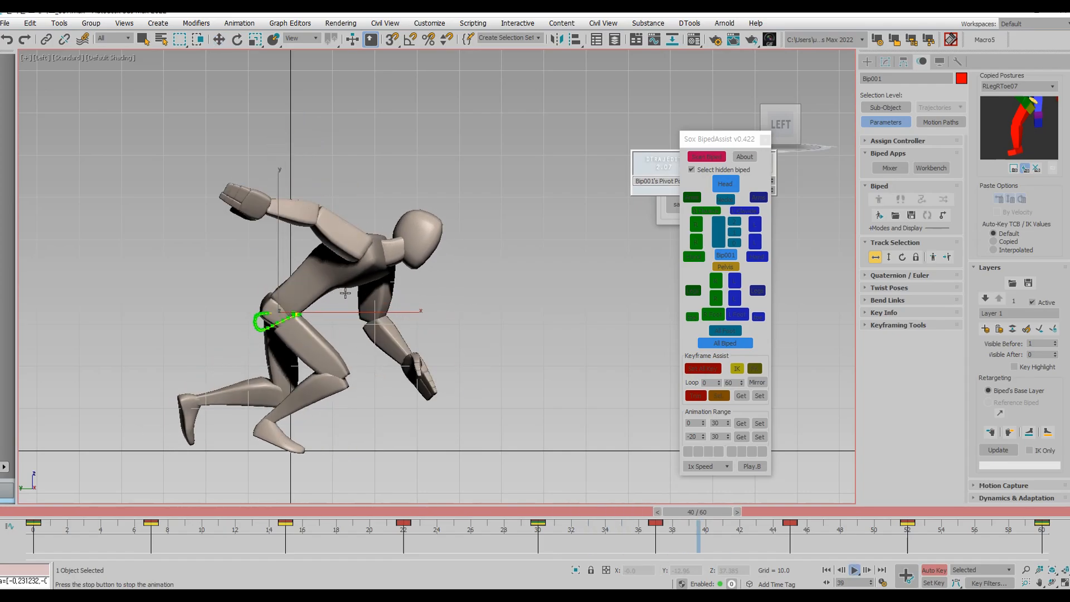
key(f)
key(F4)
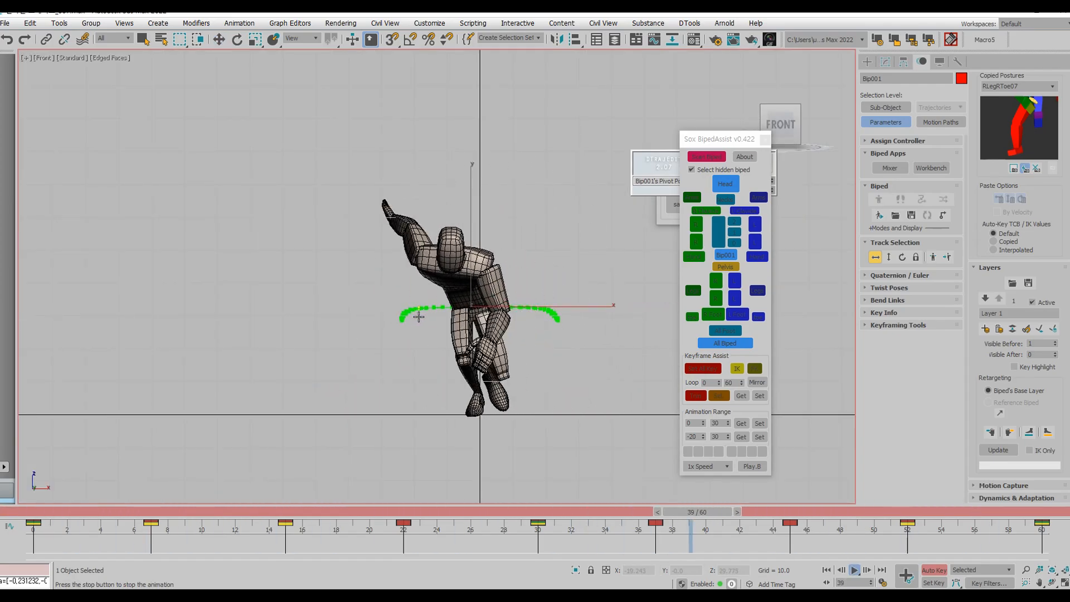
scroll(429, 323, up, 2)
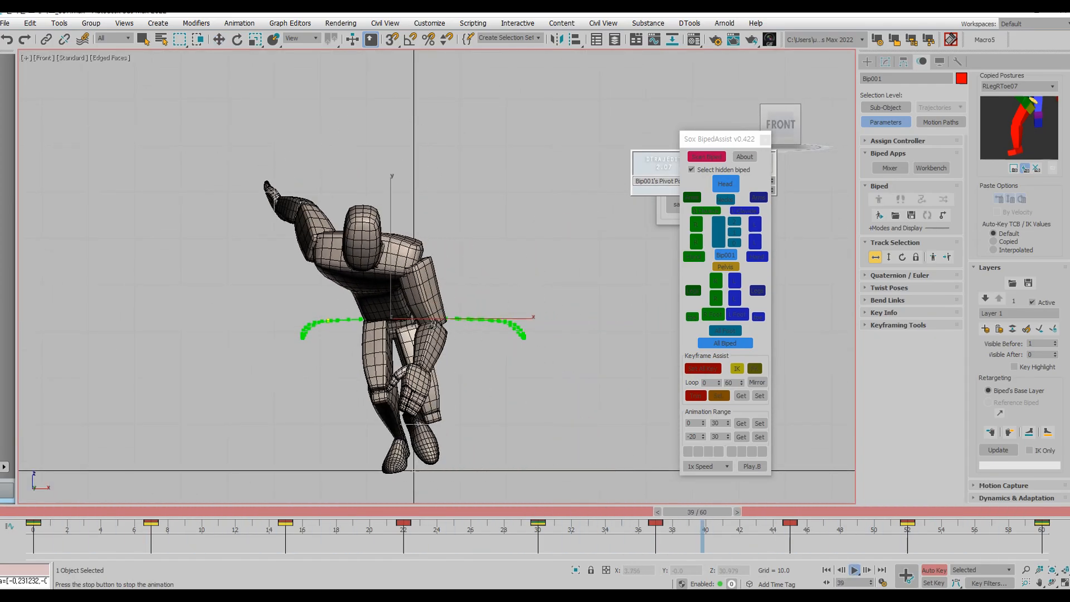
Return to the biped's Original layer, clear the selection, and play the cycle in the Perspective view.
key(/)
key(w)
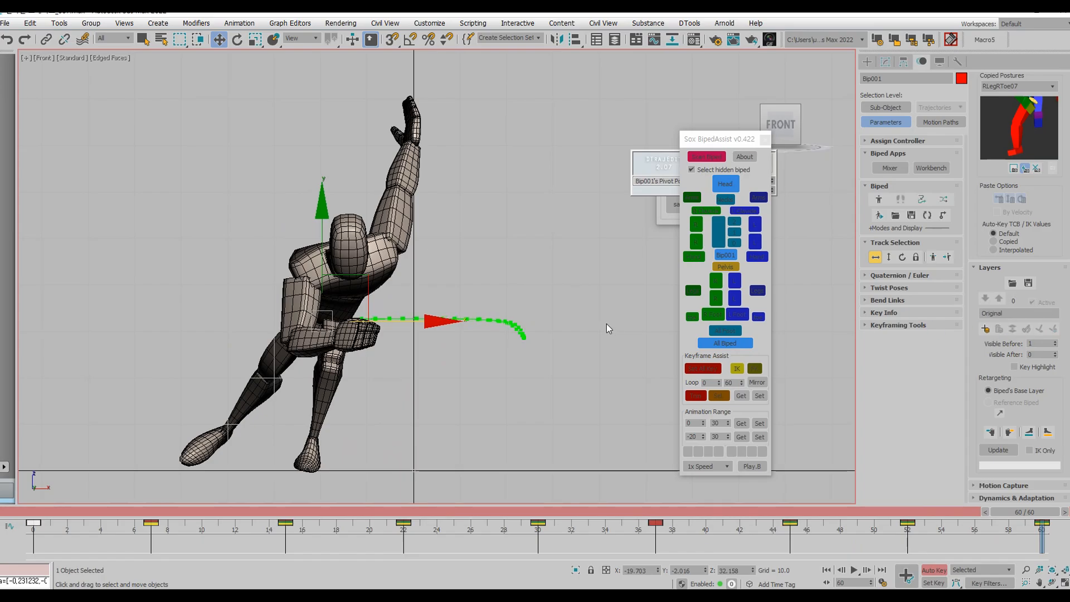
click(609, 326)
key(/)
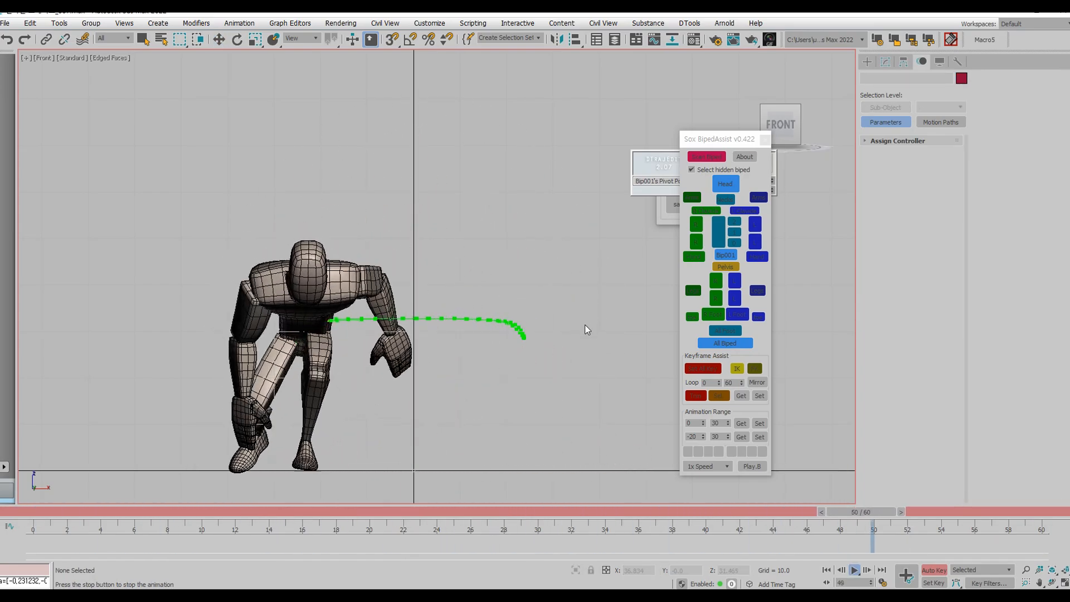
key(p)
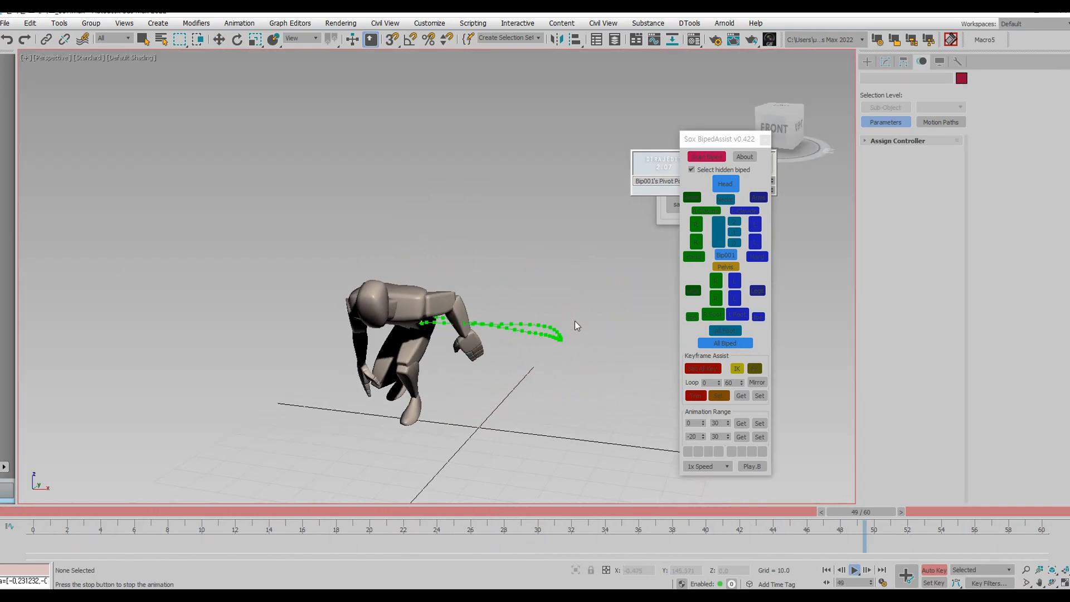